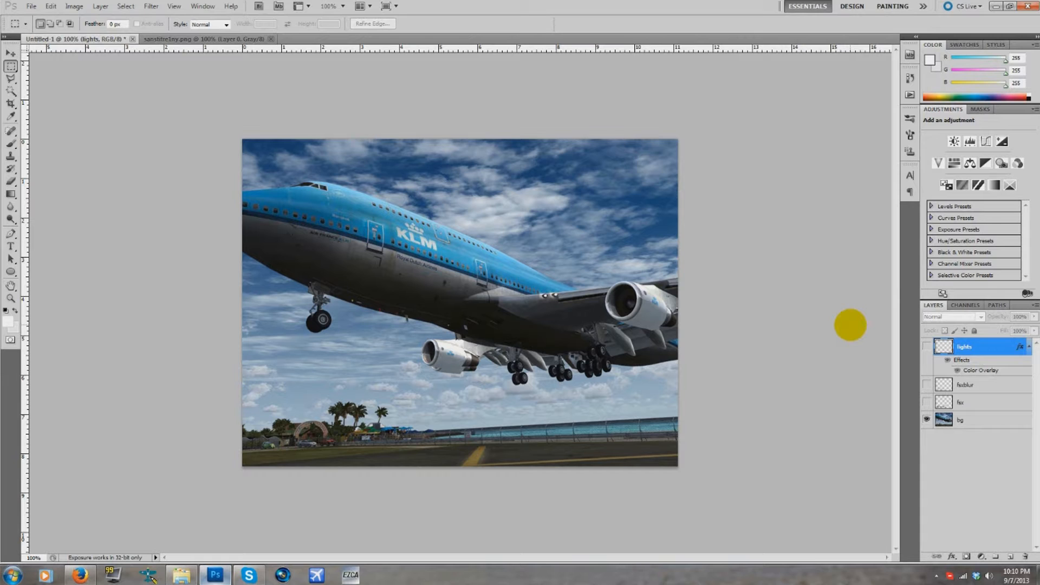
Step: Show the lights layer and outline its glows on the plane with a temporary rectangular selection
click(926, 347)
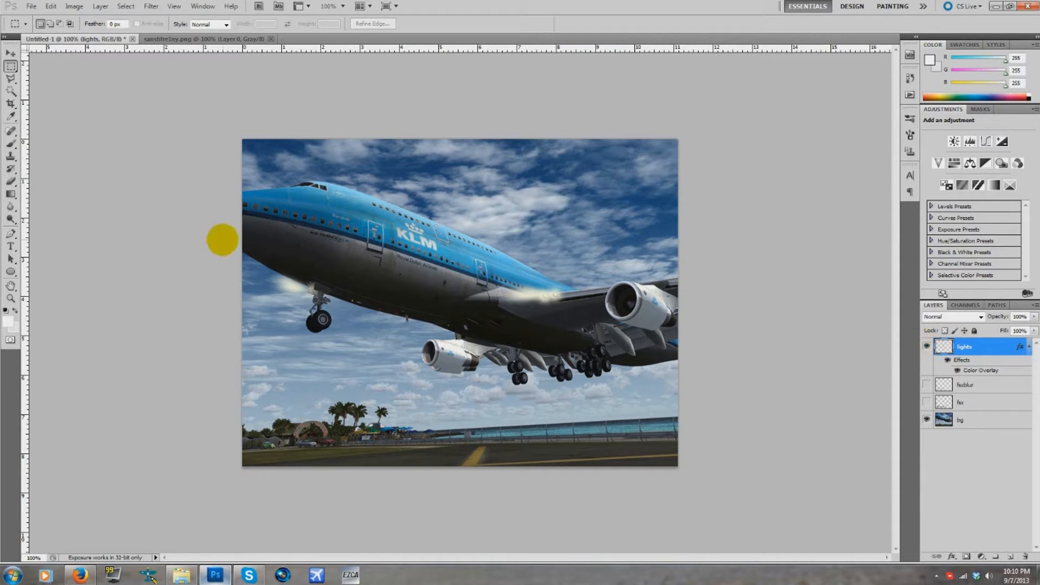
drag(162, 208, 704, 340)
right_click(530, 283)
click(547, 289)
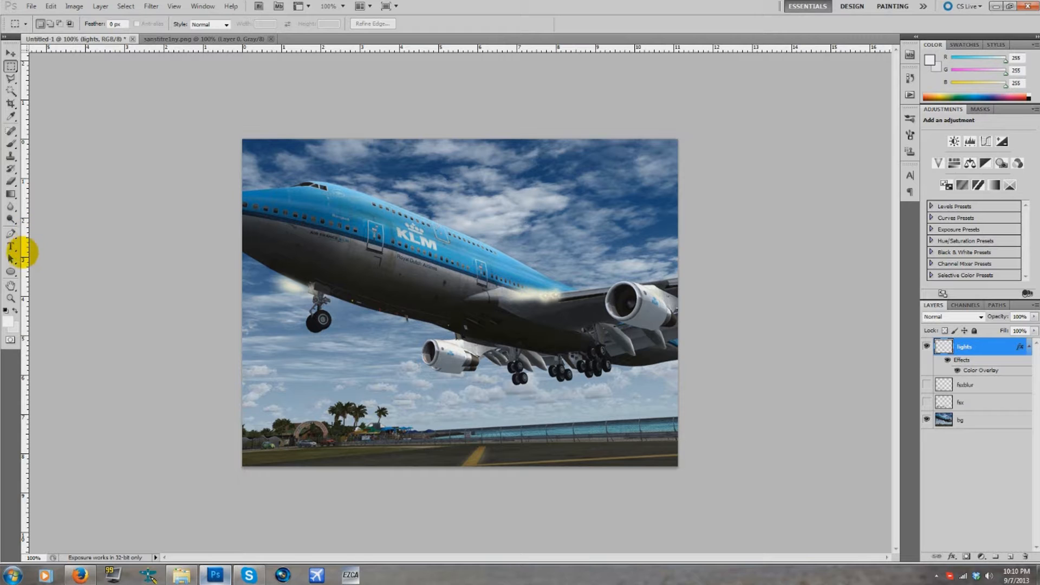
Step: Set the foreground colour to pale cream (RGB 255, 249, 221) and draw a small circle in the sky on a new layer
click(11, 271)
click(929, 59)
click(786, 147)
click(1013, 136)
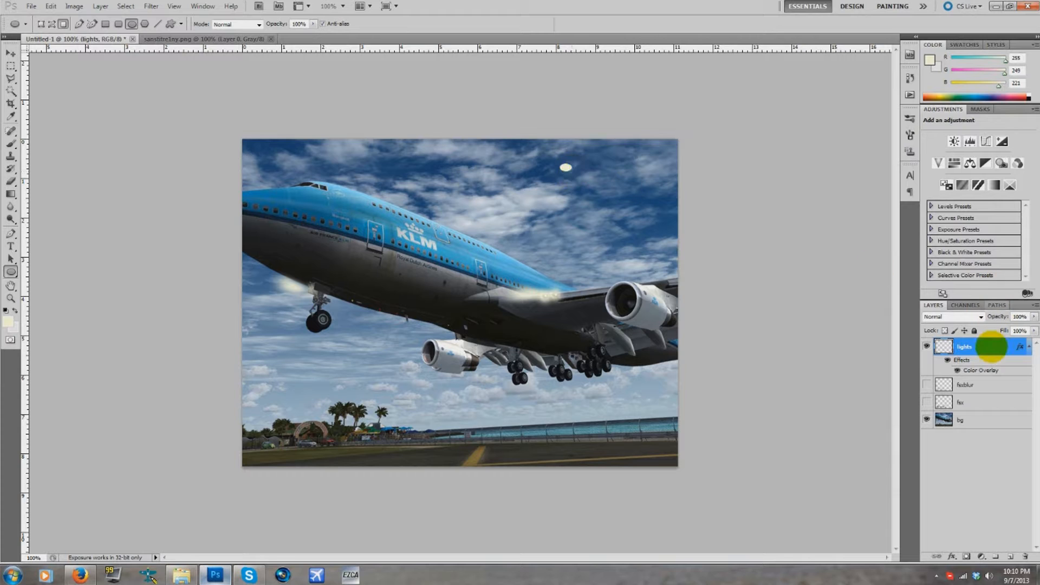
click(1009, 556)
drag(593, 169, 601, 177)
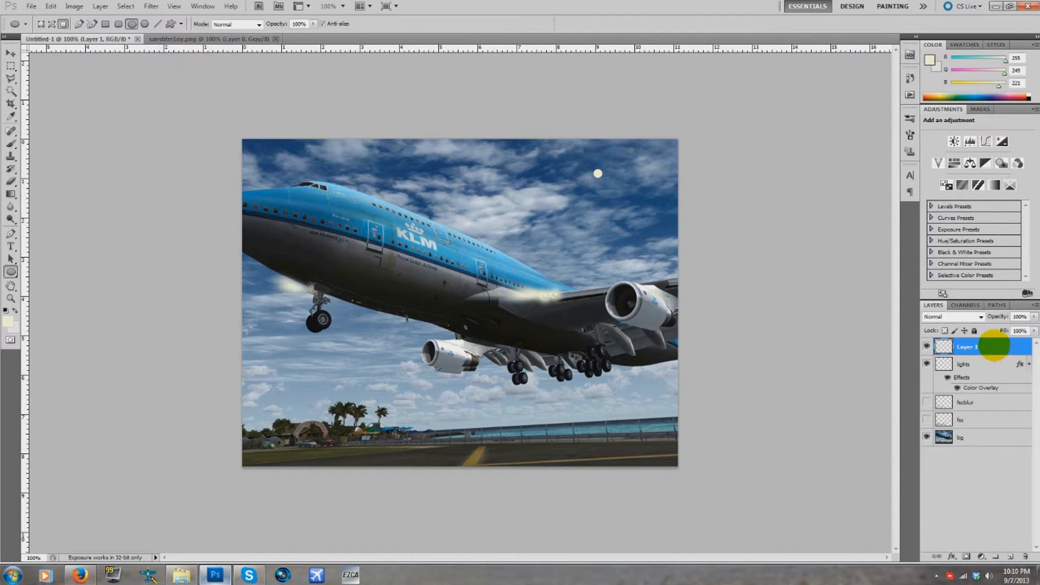
Step: Give the circle's layer an Outer Glow with 100% opacity and 18% spread, and reduce the layer opacity to 86%
right_click(991, 346)
click(957, 97)
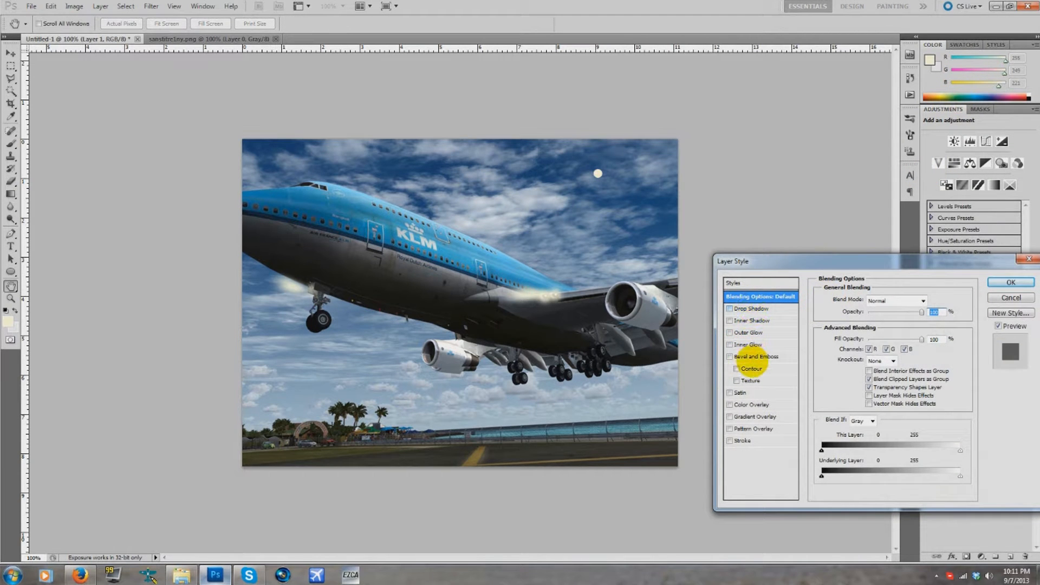
click(748, 332)
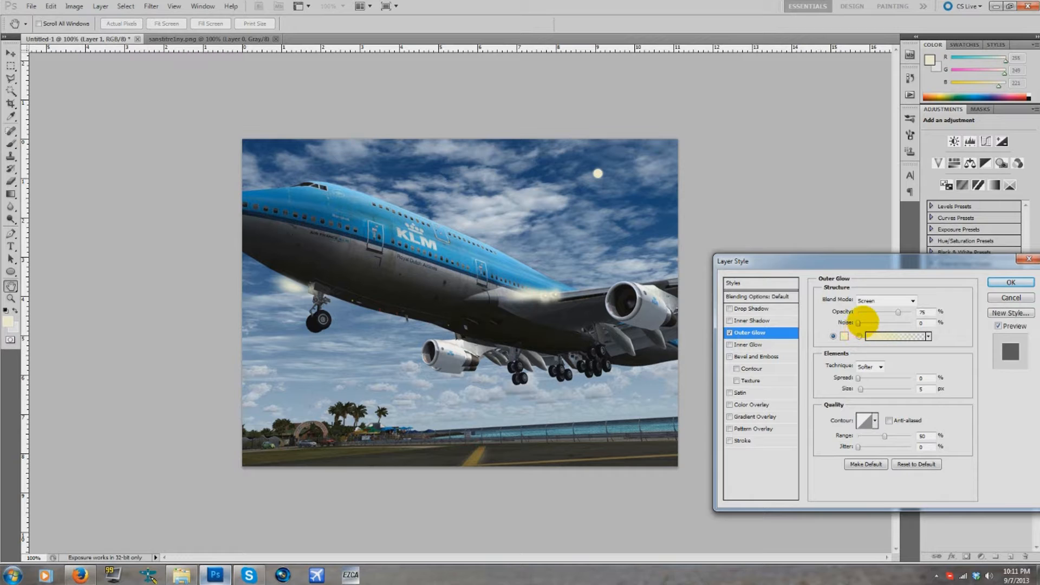
drag(897, 312, 924, 310)
mouse_move(858, 378)
mouse_down()
mouse_move(870, 378)
mouse_move(866, 388)
mouse_up()
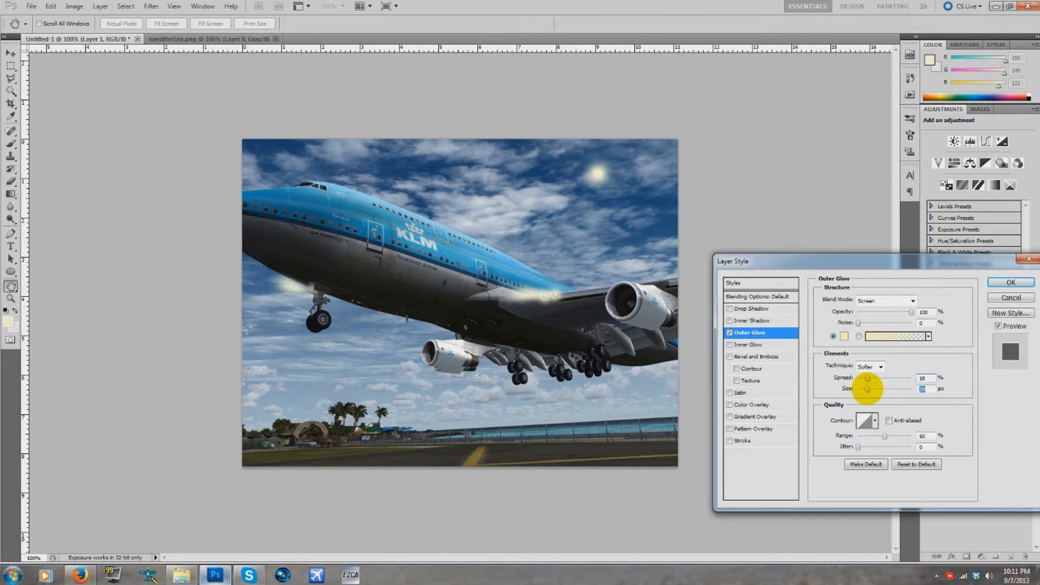
click(1011, 284)
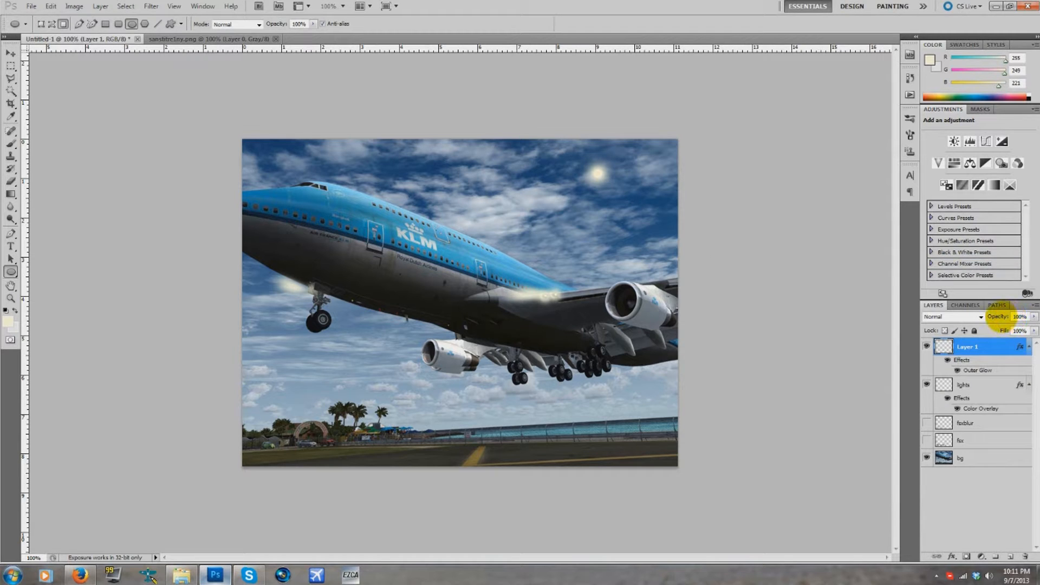
drag(999, 317, 992, 315)
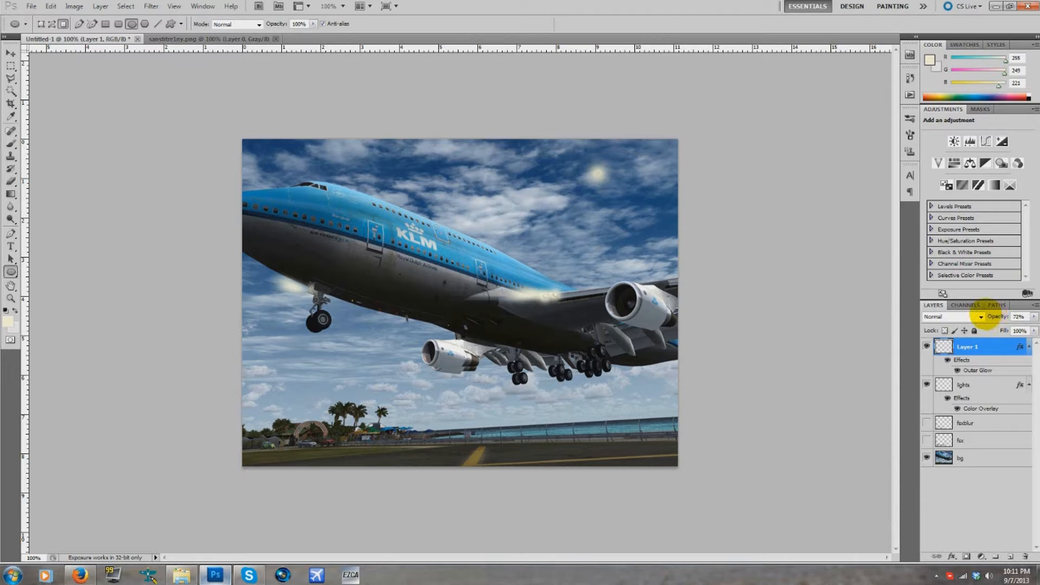
drag(994, 316, 995, 316)
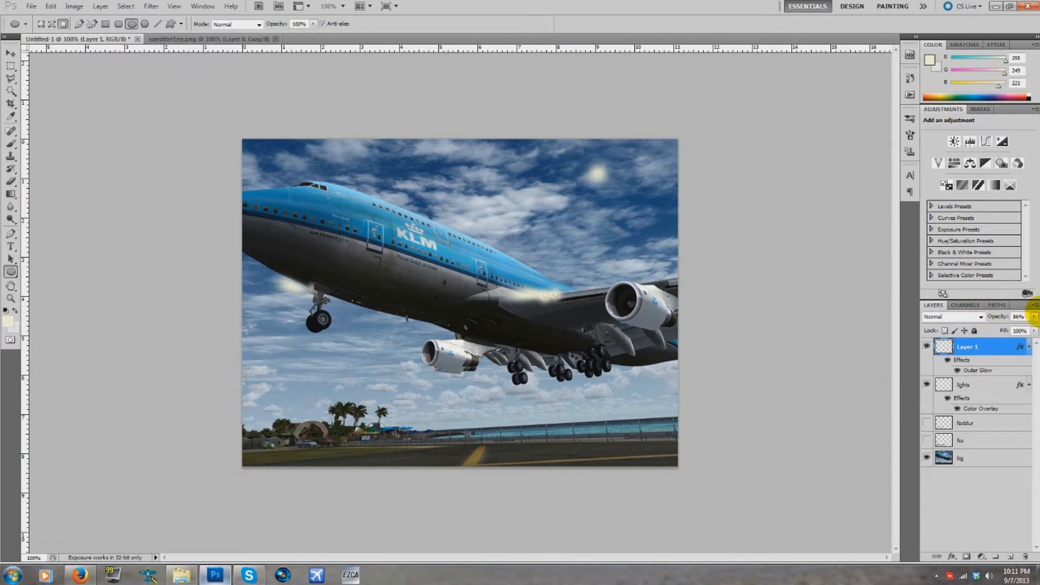
Step: Draw a narrow triangular beam path ending at the glowing circle with the Pen tool and convert it to a selection with 0 feather
click(11, 234)
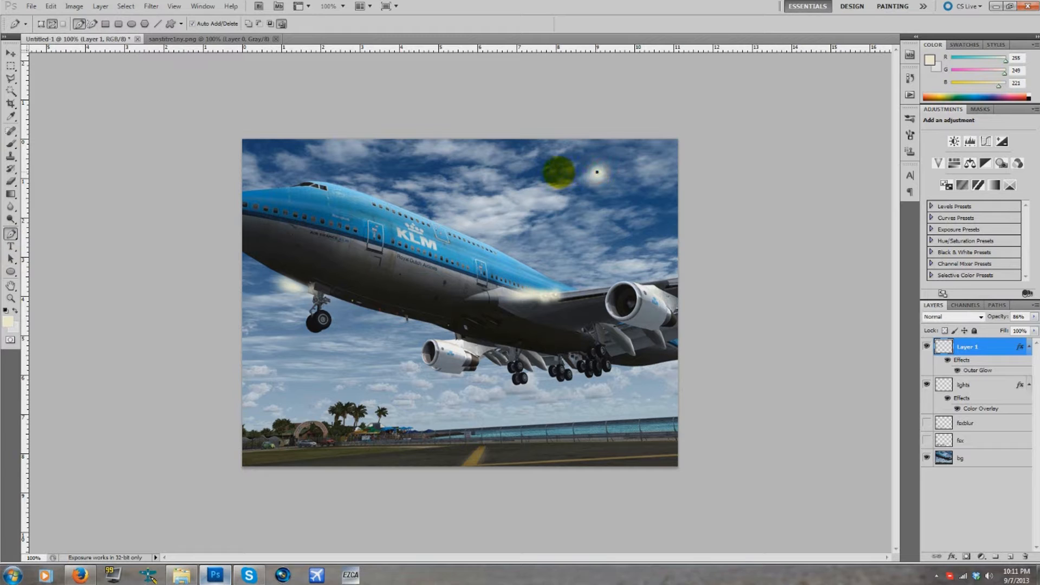
click(558, 170)
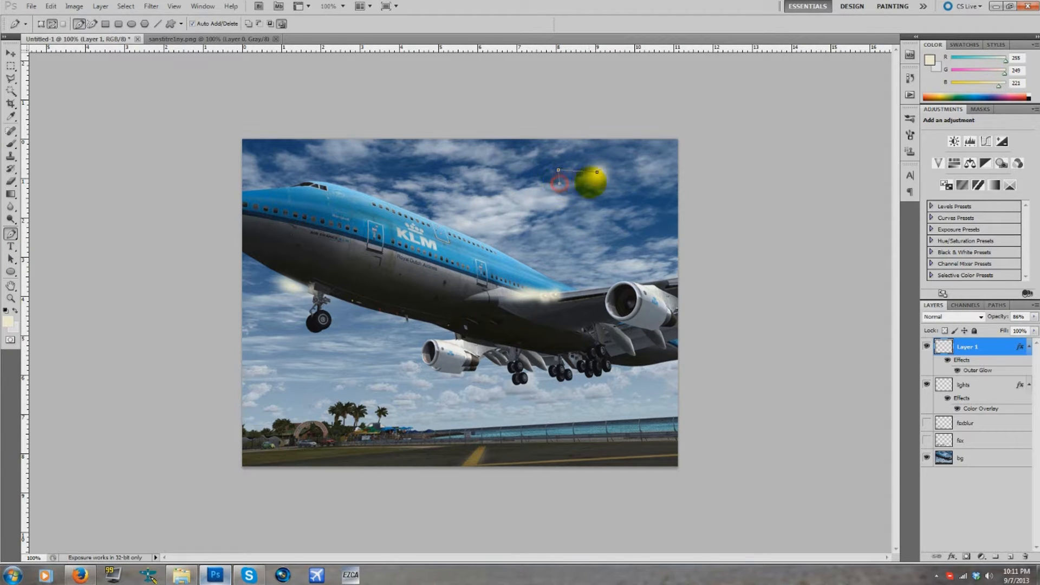
click(597, 173)
right_click(569, 173)
click(622, 225)
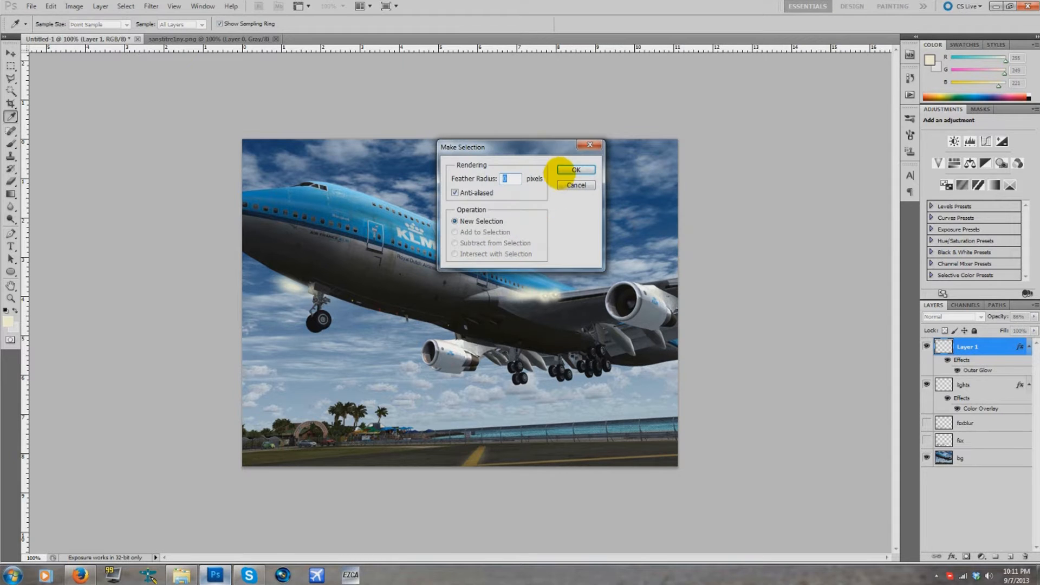
click(565, 170)
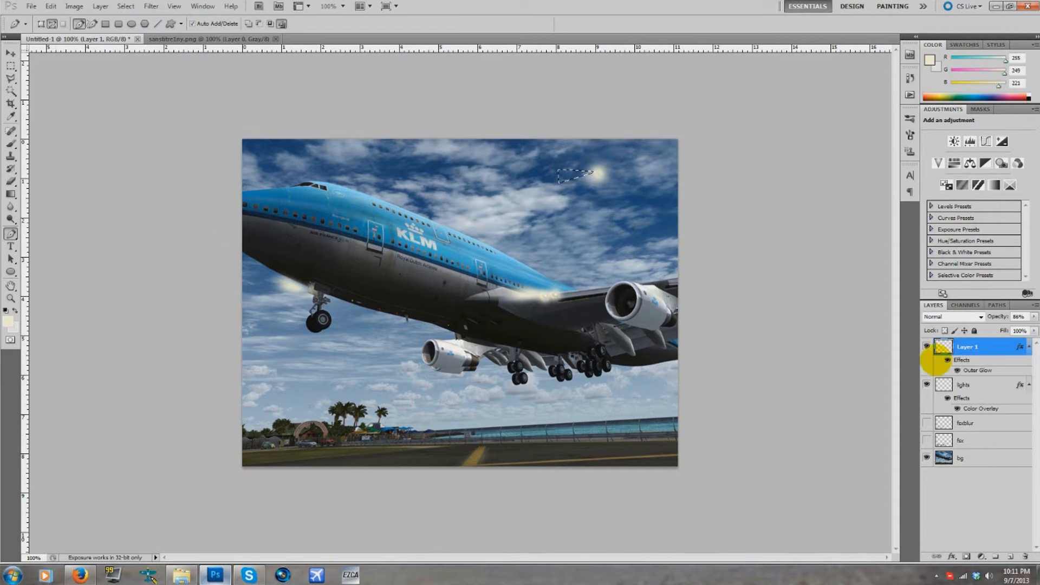
Step: Fill the triangular selection with the cream foreground colour on a new layer
click(1010, 556)
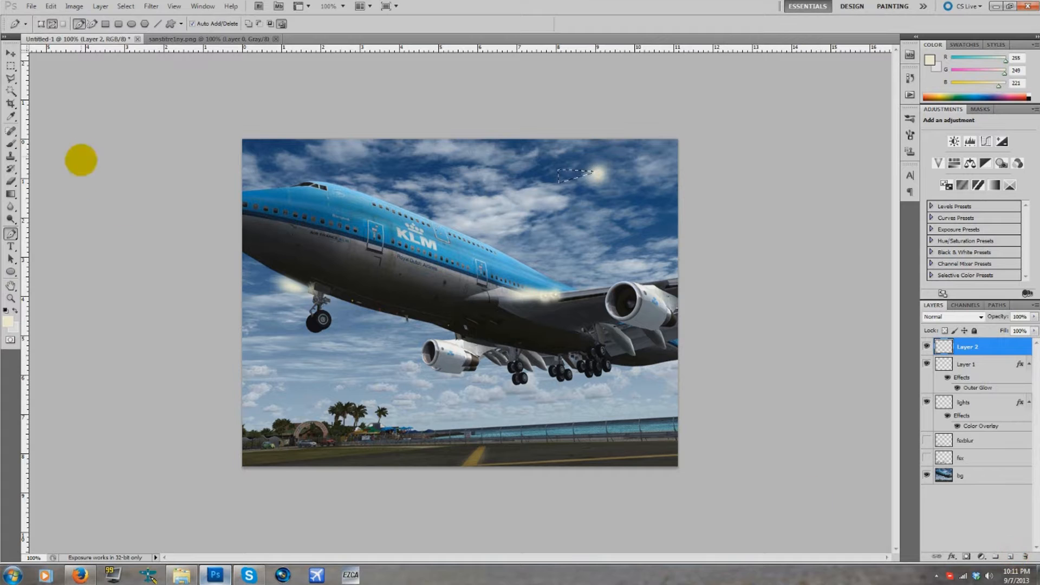
click(11, 272)
click(52, 272)
drag(505, 155, 778, 237)
click(11, 53)
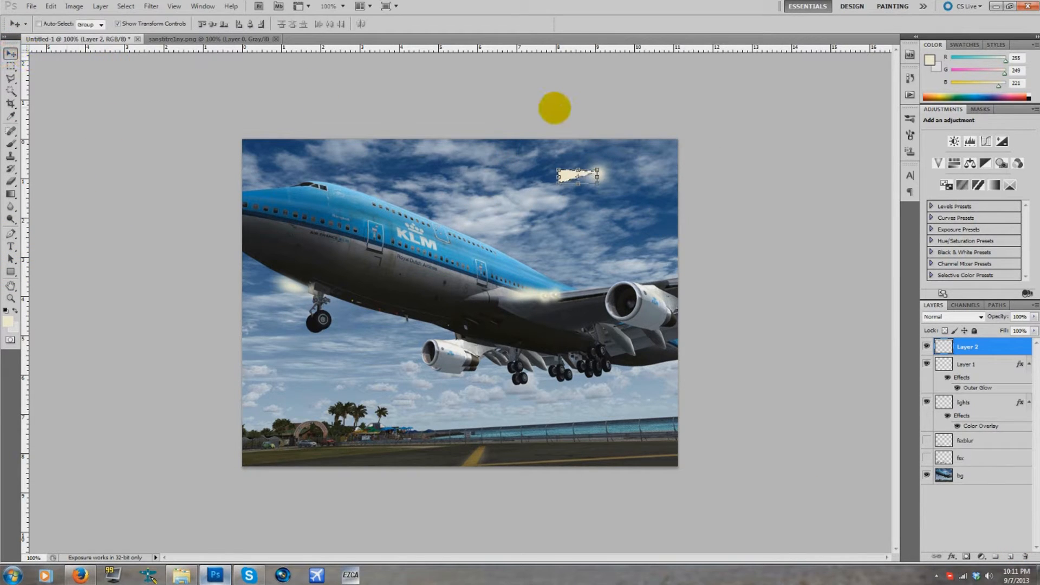
Step: Clear the selection around the light beam and erase its wide end softly so it fades into the sky
click(342, 6)
click(345, 55)
scroll(850, 104, up, 2)
drag(710, 137, 710, 139)
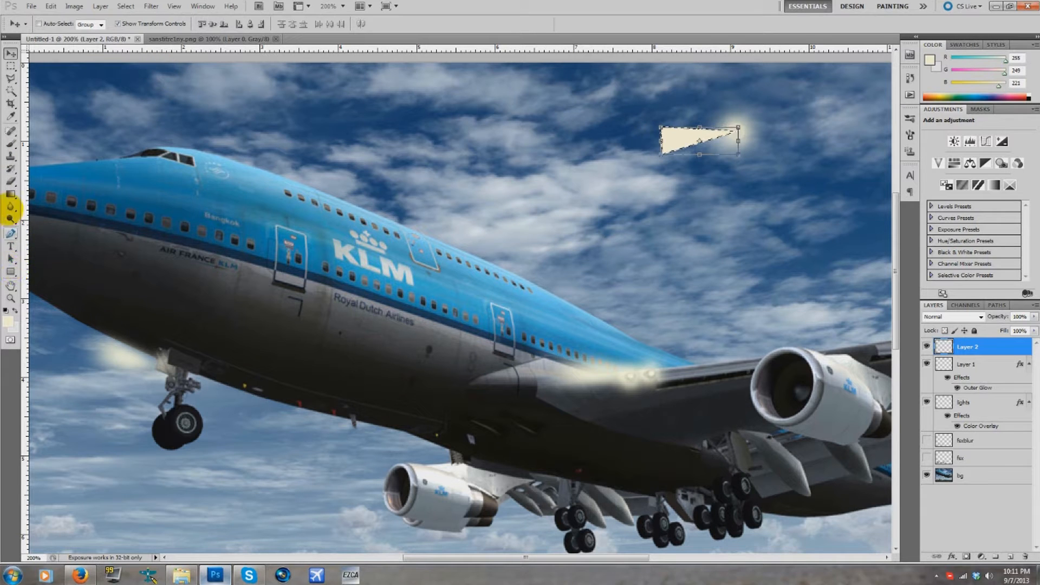
click(11, 181)
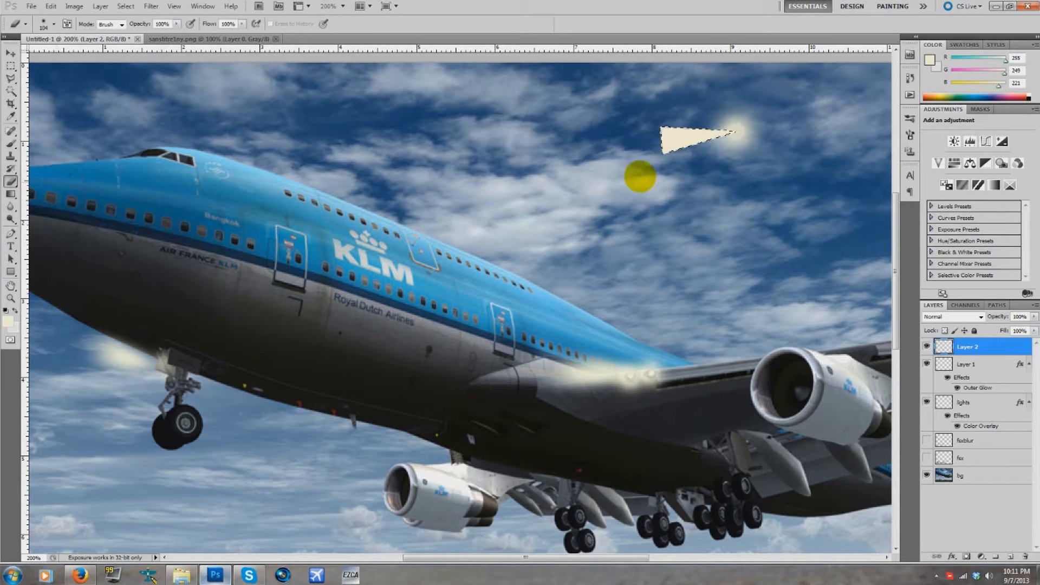
click(10, 65)
right_click(662, 145)
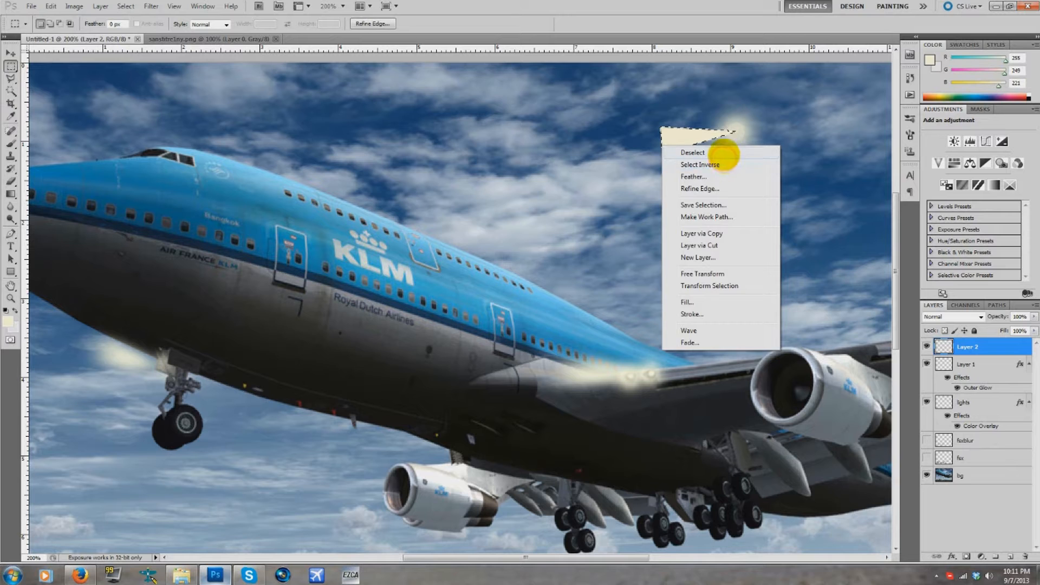
click(723, 154)
click(10, 182)
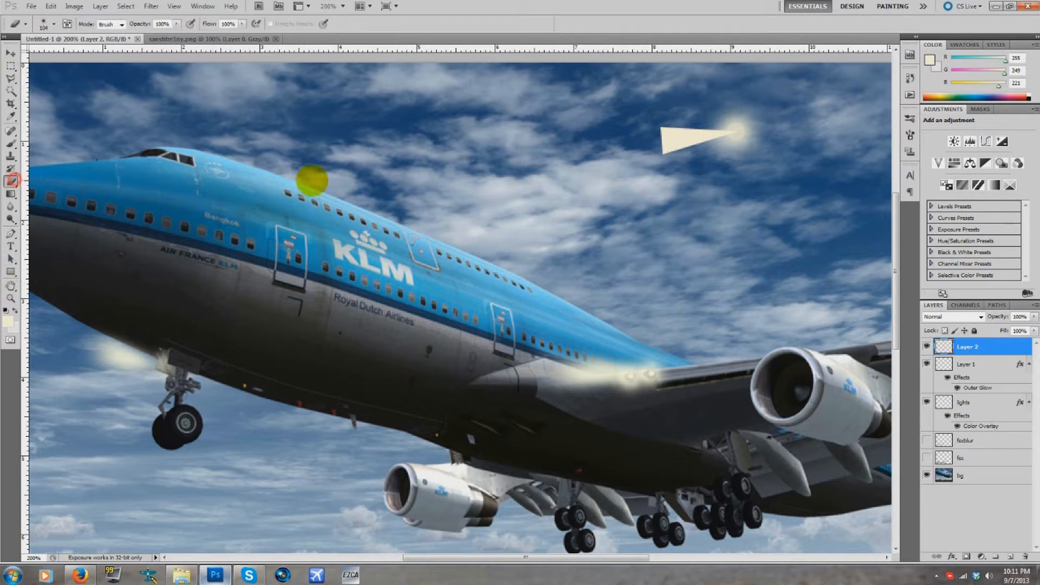
mouse_move(623, 122)
mouse_down()
mouse_move(635, 242)
mouse_move(617, 128)
mouse_move(618, 171)
mouse_up()
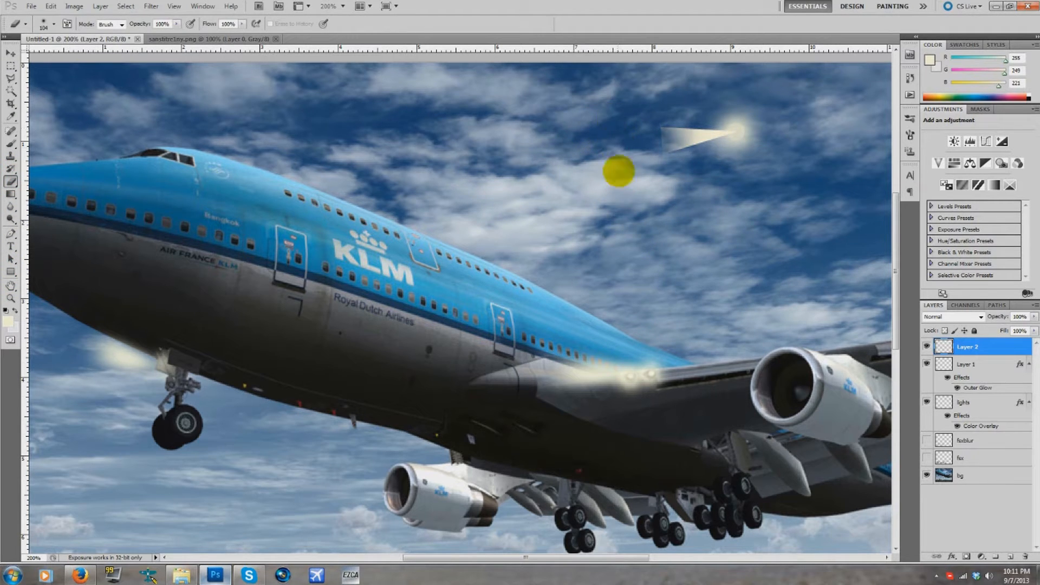
drag(610, 115, 614, 150)
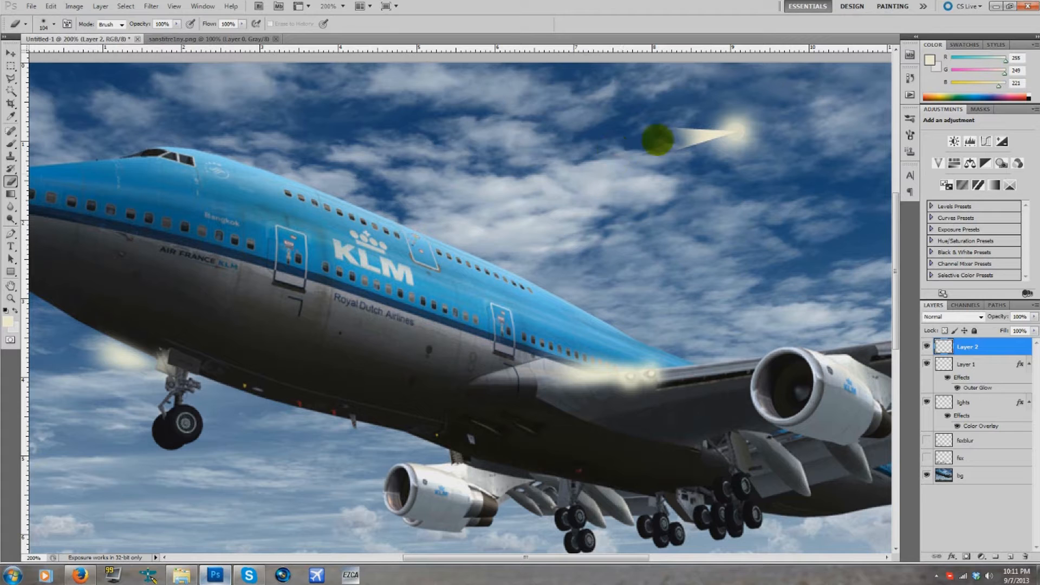
Step: Try a Gaussian Blur with a radius of 4.1 pixels on the light beam's layer
right_click(961, 347)
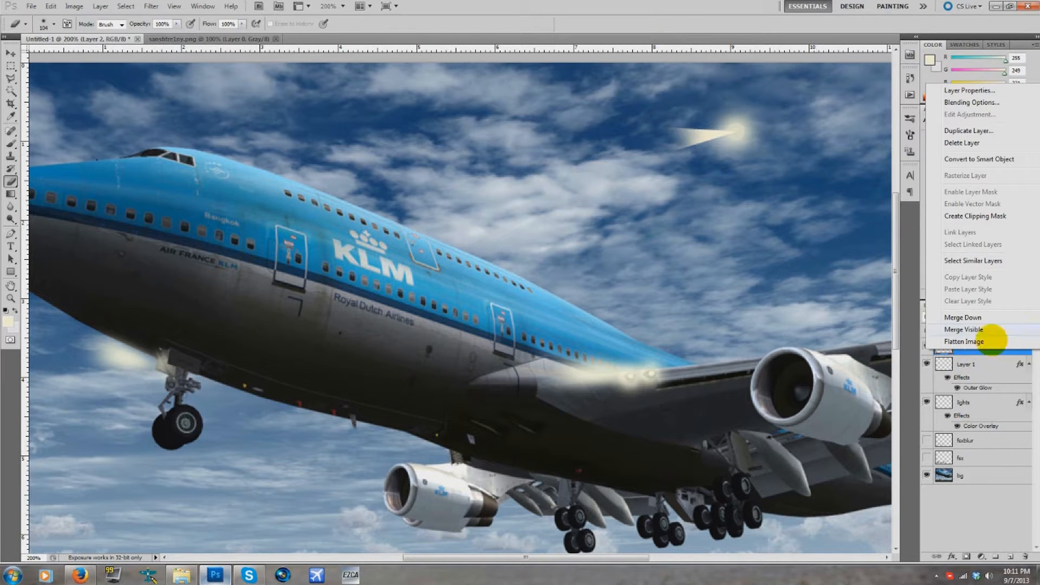
click(956, 365)
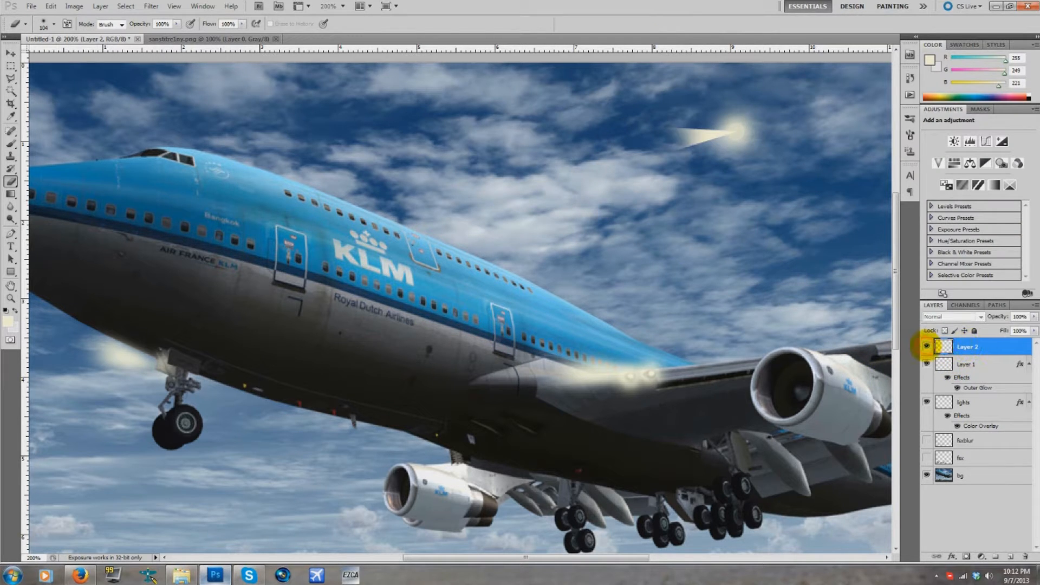
click(182, 6)
click(151, 6)
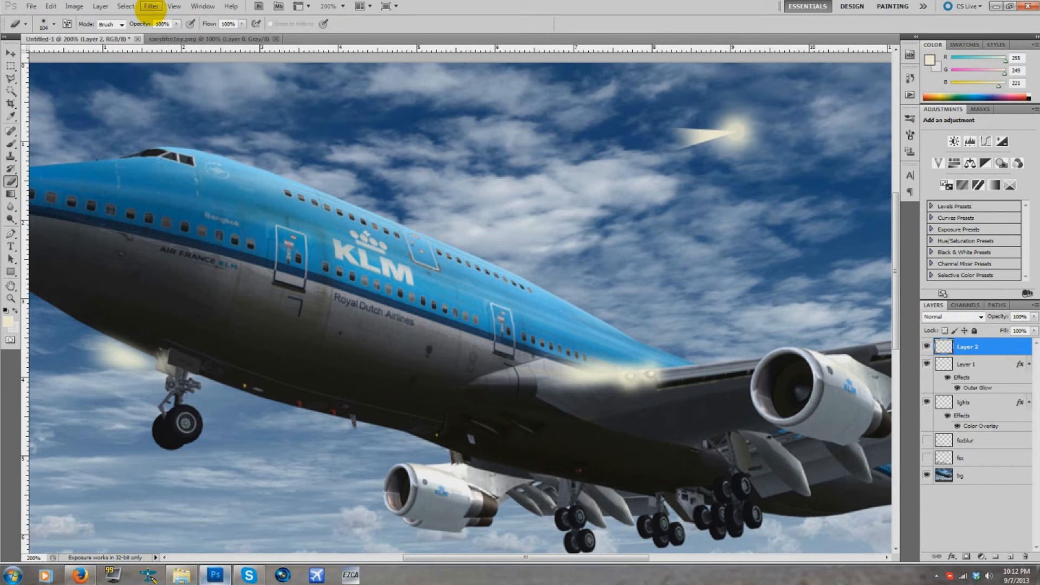
click(152, 6)
mouse_move(267, 104)
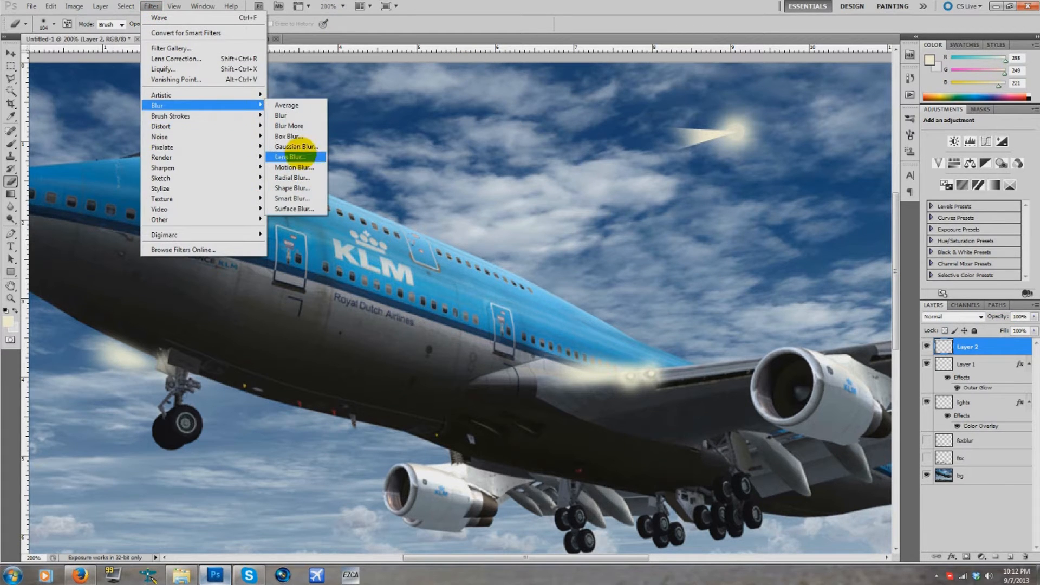
click(297, 146)
drag(850, 306, 810, 306)
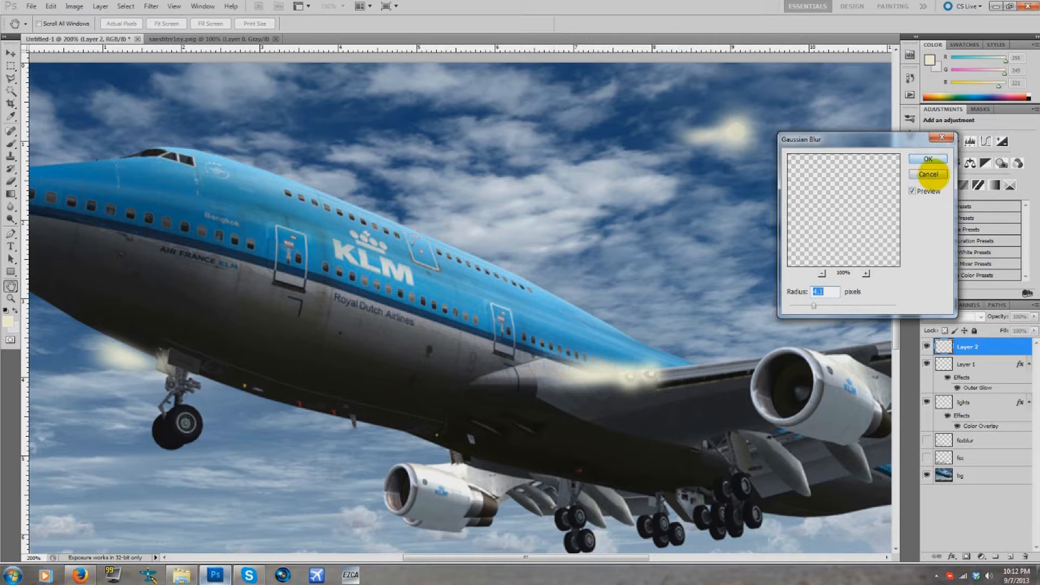
click(927, 174)
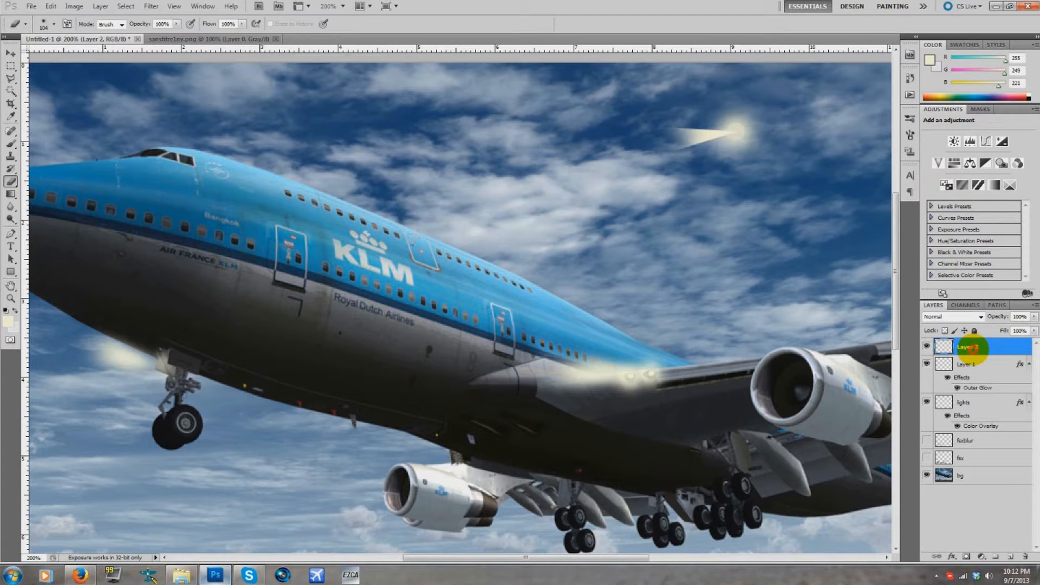
Step: Delete the light beam layer and the glowing circle layer
key(Delete)
key(Delete)
Step: Examine the finished light glow beside the nose gear, outlining it with a temporary rectangular selection
scroll(492, 539, down, 1)
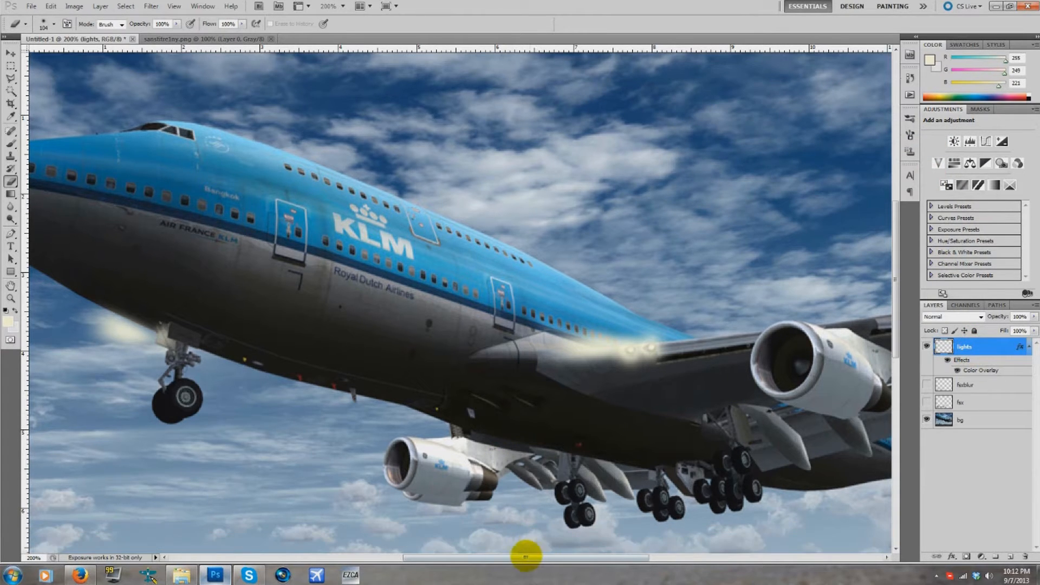
drag(525, 556, 464, 551)
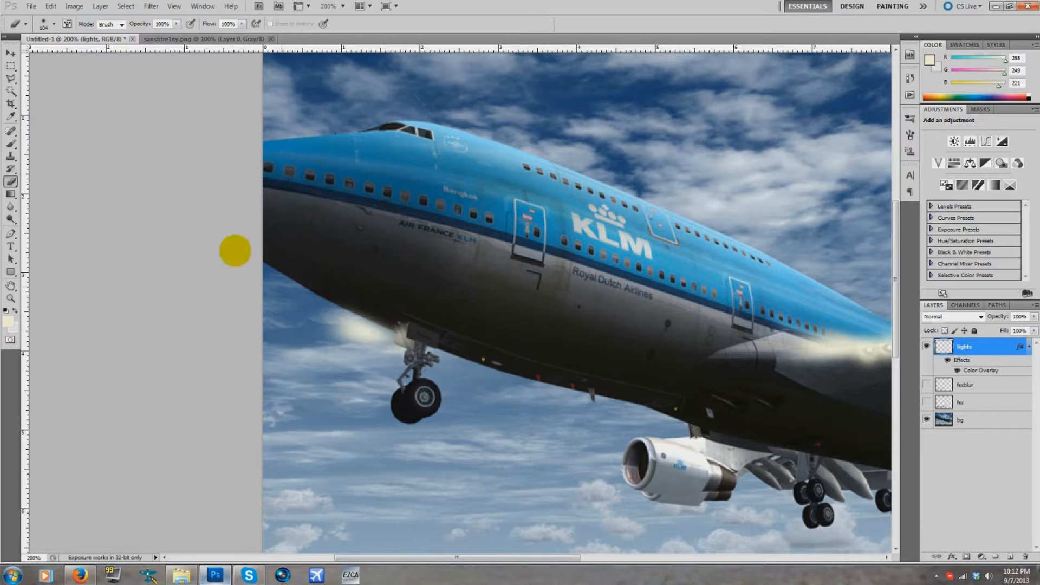
click(10, 65)
drag(318, 296, 467, 368)
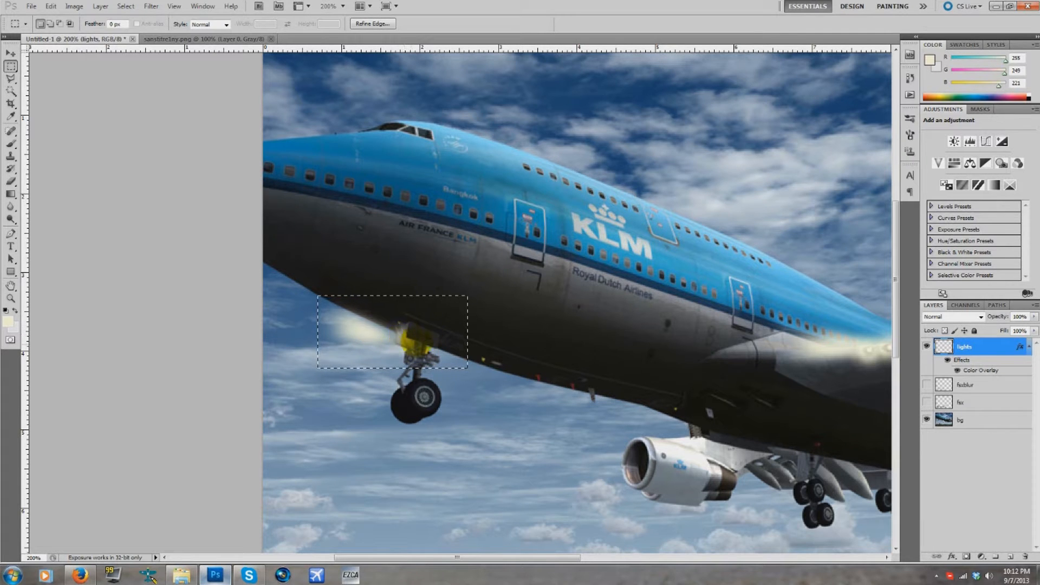
click(361, 329)
scroll(454, 90, up, 1)
scroll(450, 82, down, 1)
Step: Return to 100% magnification and show the fsx logo layer and the fsxblur layer
click(343, 6)
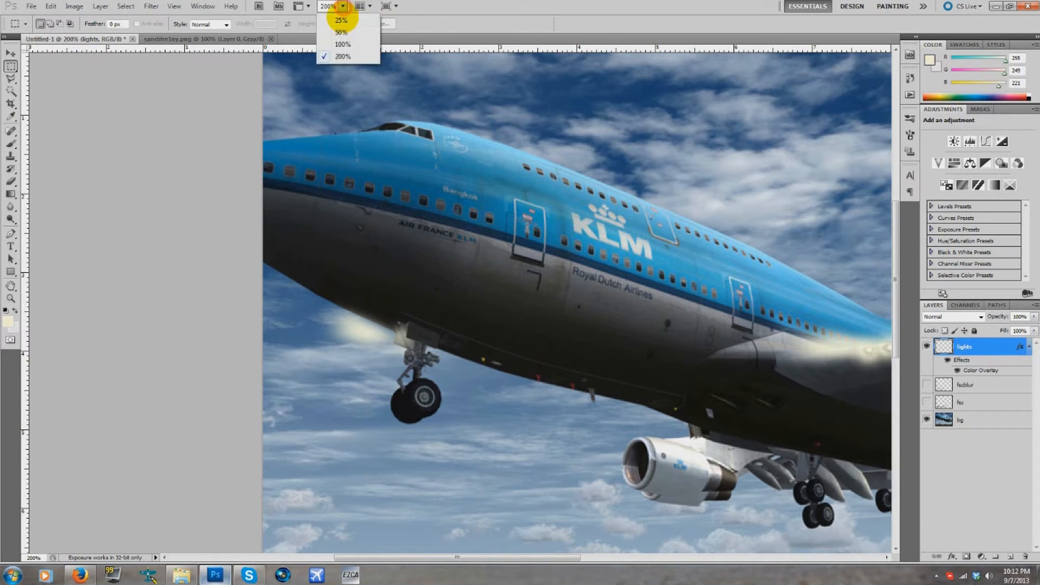
click(341, 47)
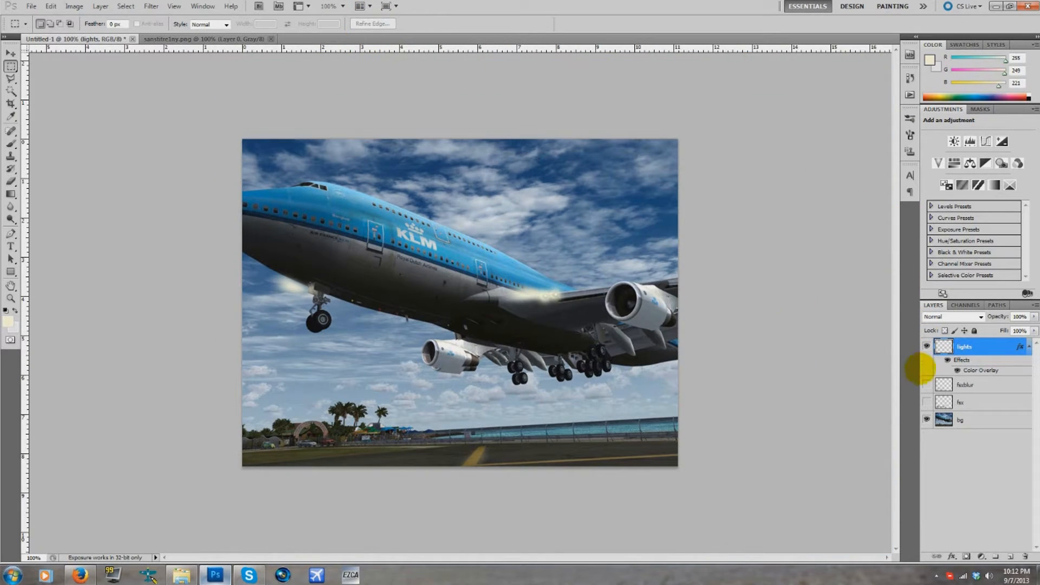
click(927, 403)
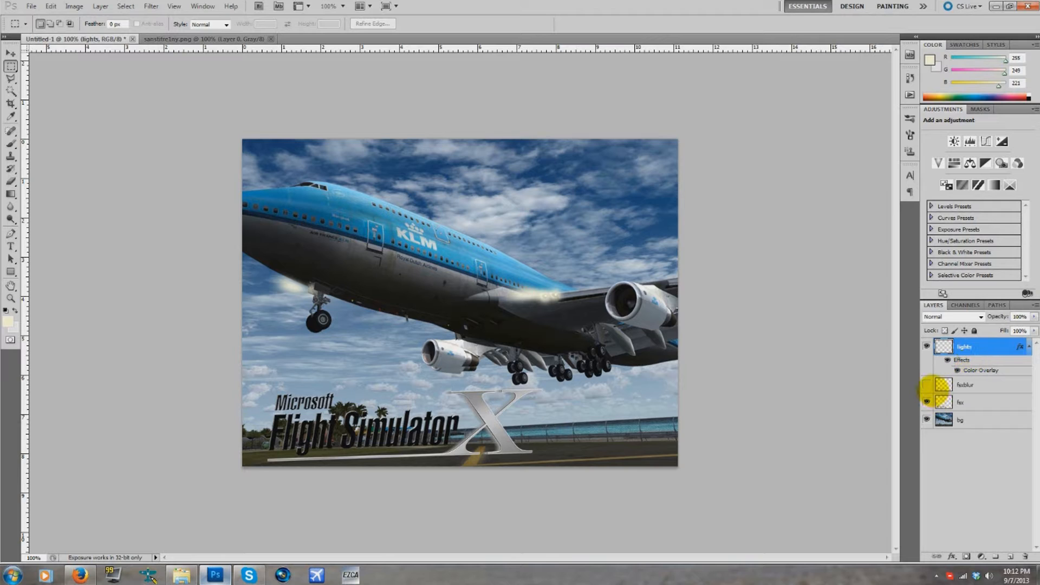
click(927, 383)
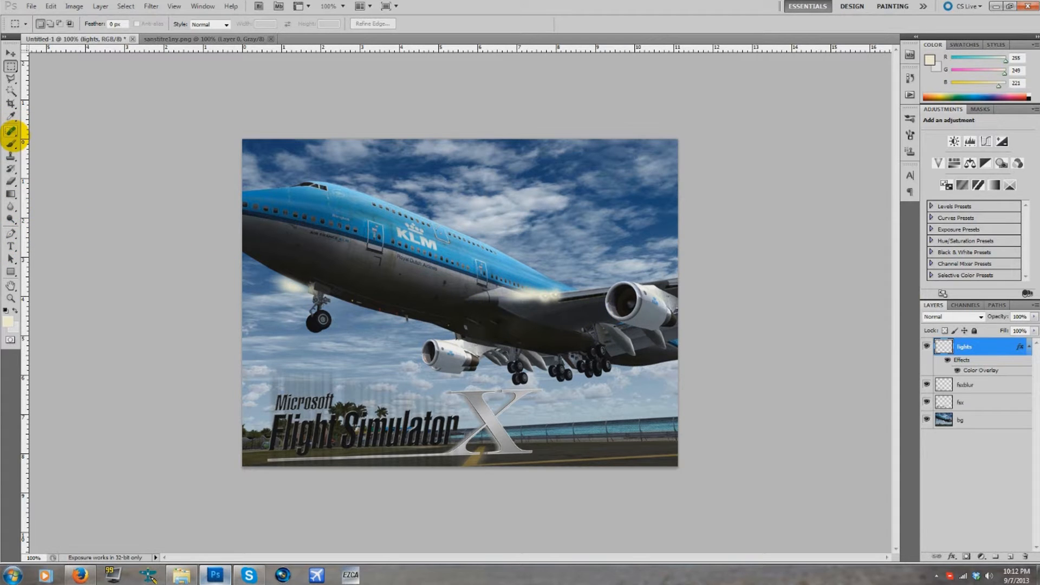
Step: Compare the logo with and without the fsxblur layer by toggling that layer's visibility
click(11, 182)
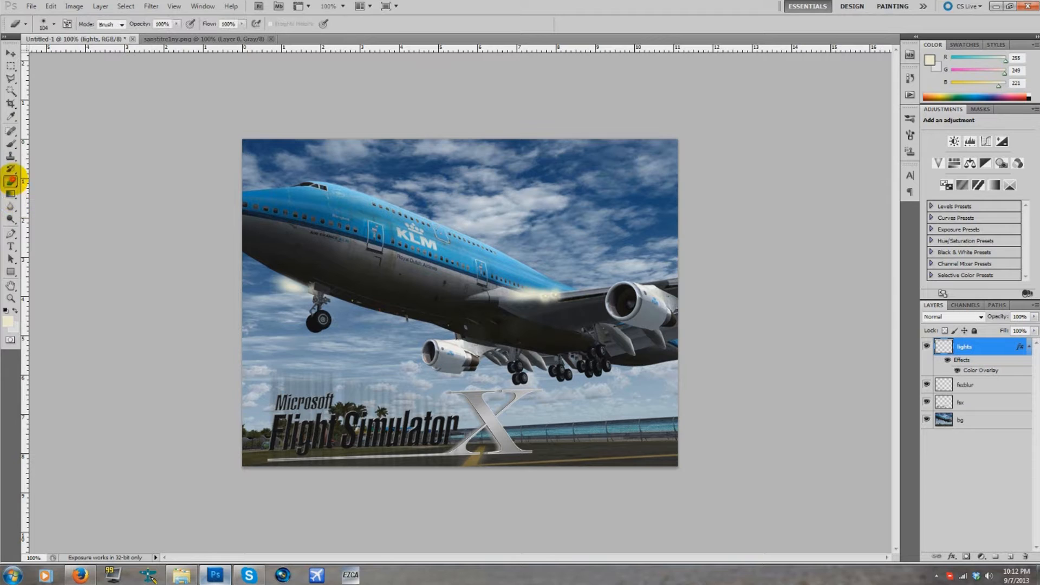
click(927, 384)
click(926, 385)
click(962, 386)
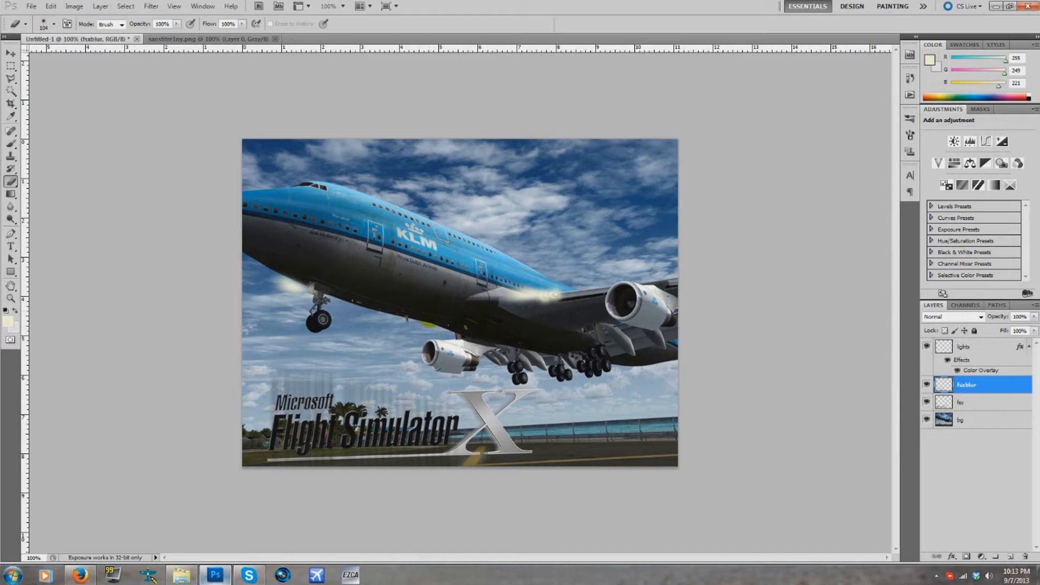
click(927, 385)
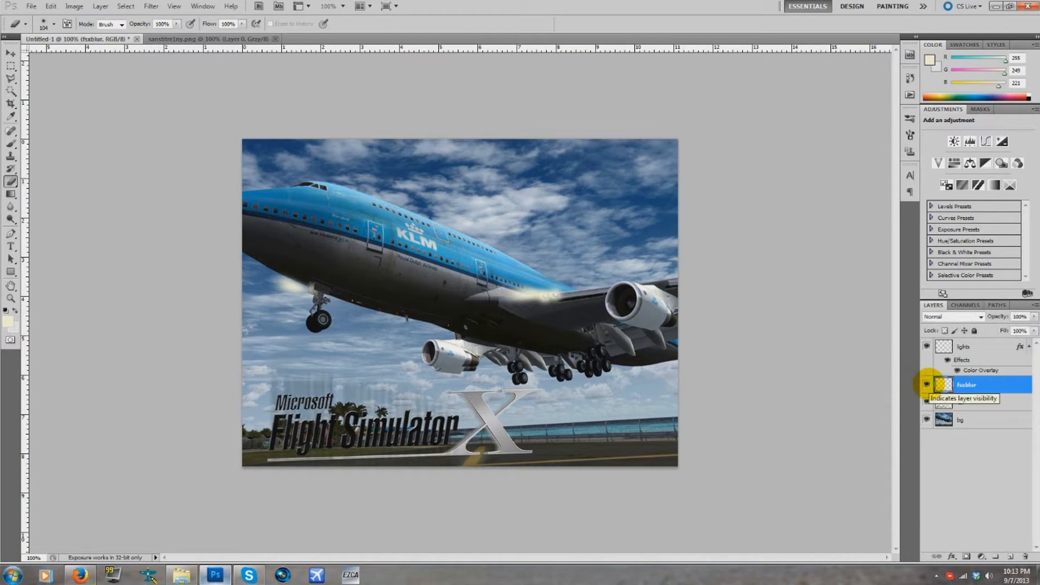
Step: Hide the fsxblur layer and duplicate the fsx logo layer
click(969, 402)
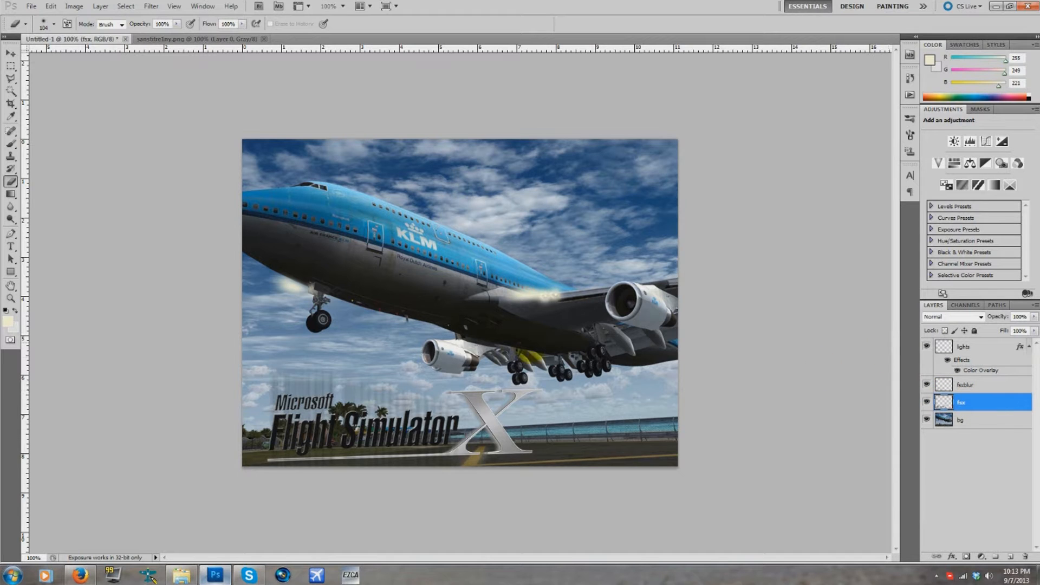
click(927, 384)
drag(945, 407, 1010, 553)
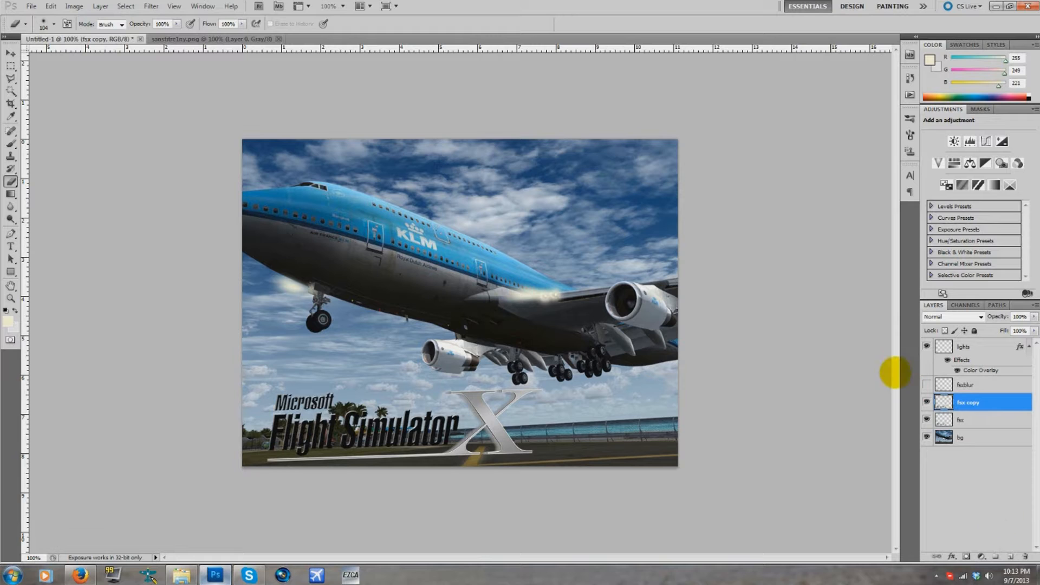
Step: Apply a vertical Motion Blur of 284 pixels to the duplicated logo layer and erase the upper ends of the streaks
click(151, 6)
mouse_move(204, 104)
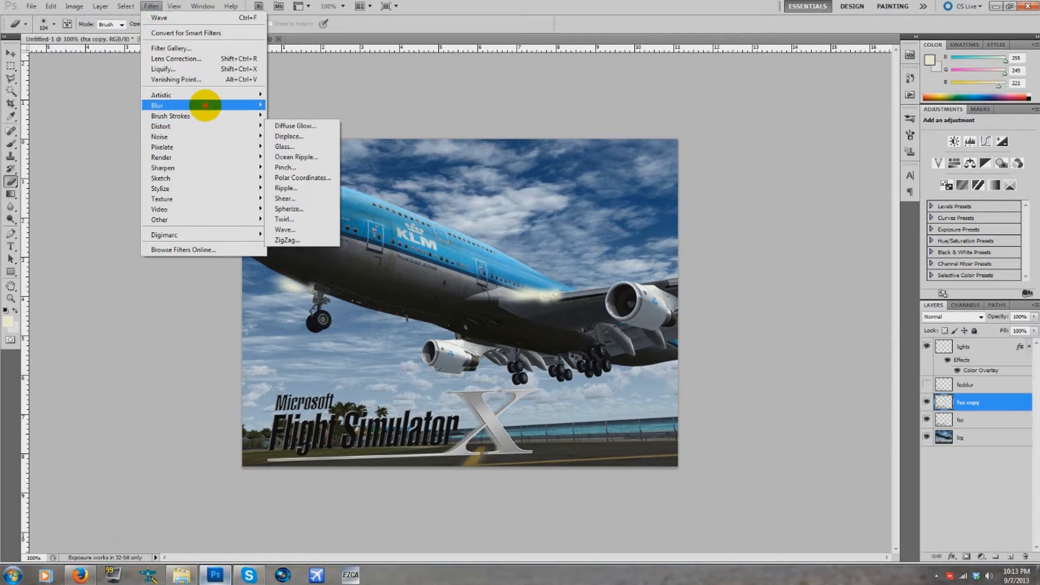
click(293, 167)
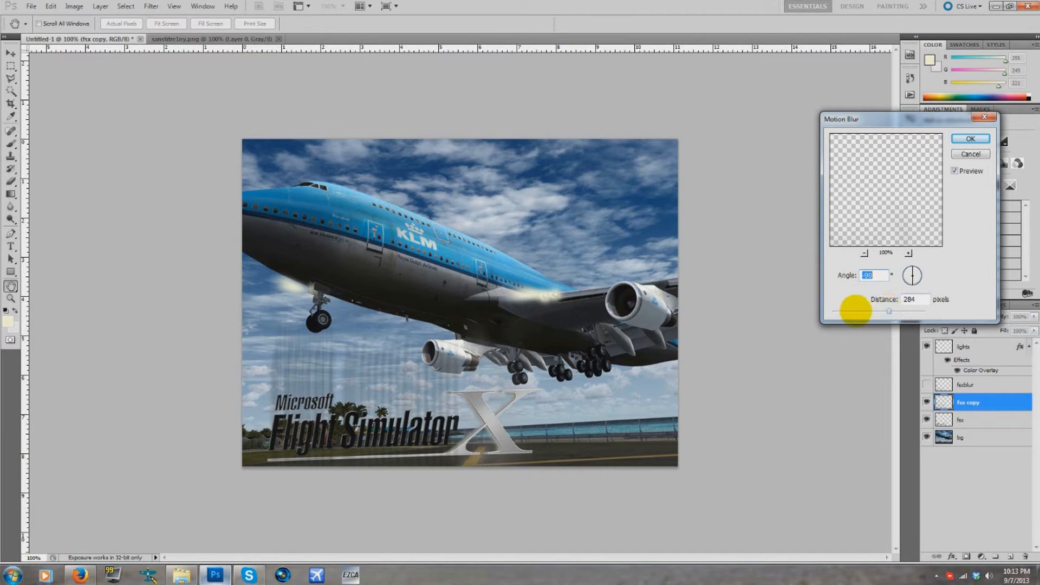
click(954, 139)
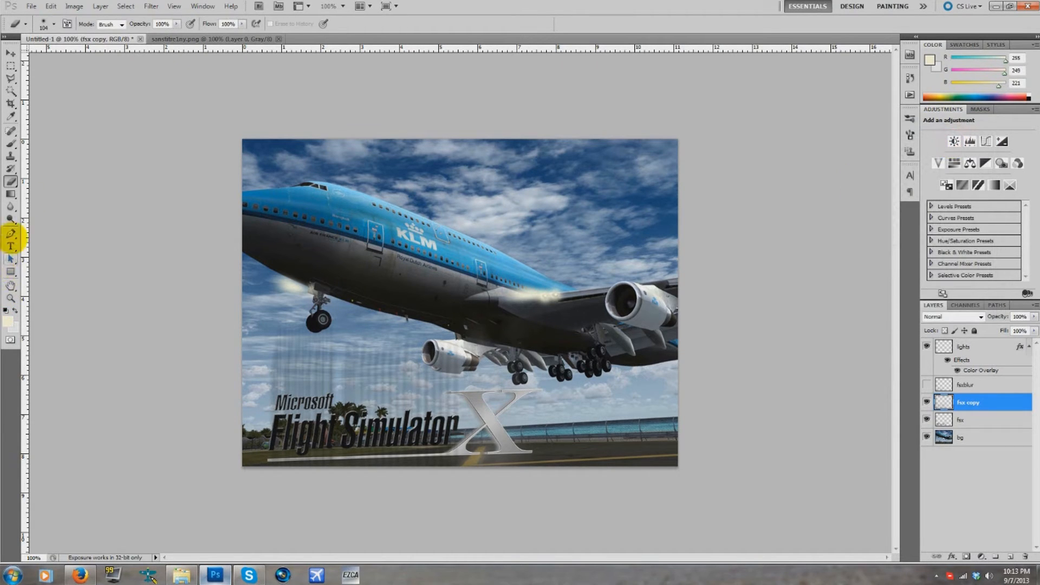
drag(201, 343, 387, 344)
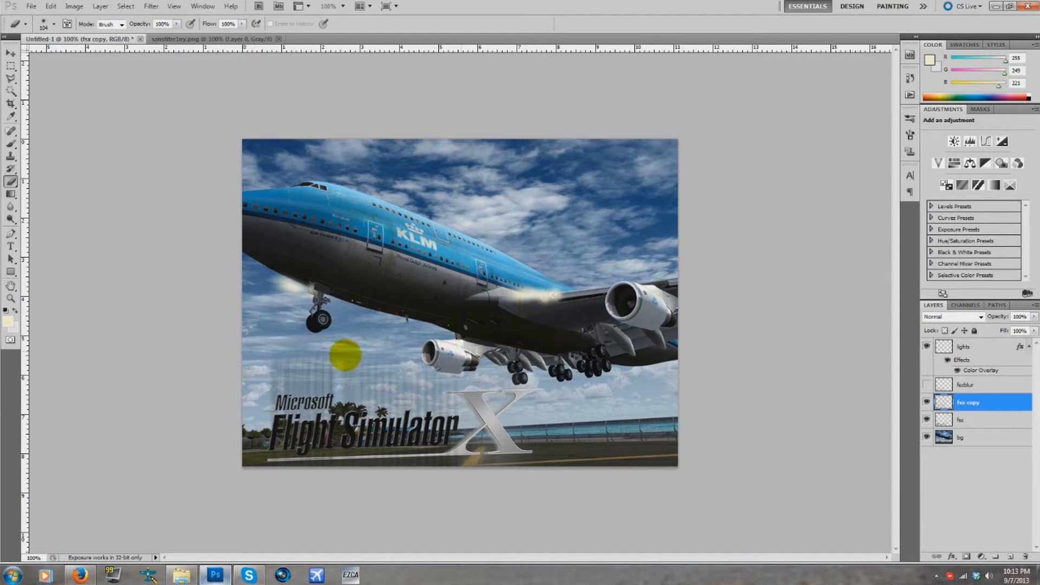
Step: Delete the duplicated logo layer and show the fsxblur layer again
key(Delete)
click(929, 385)
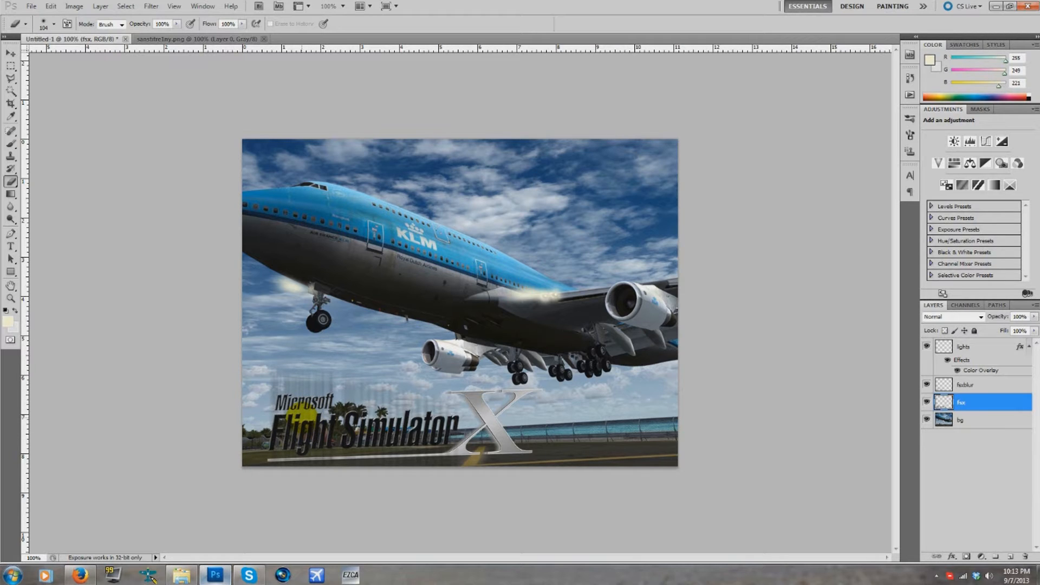
Step: Soften the beach, palm trees, fence and runway behind the logo on the bg layer with the Blur tool at 50% strength
click(343, 7)
click(343, 56)
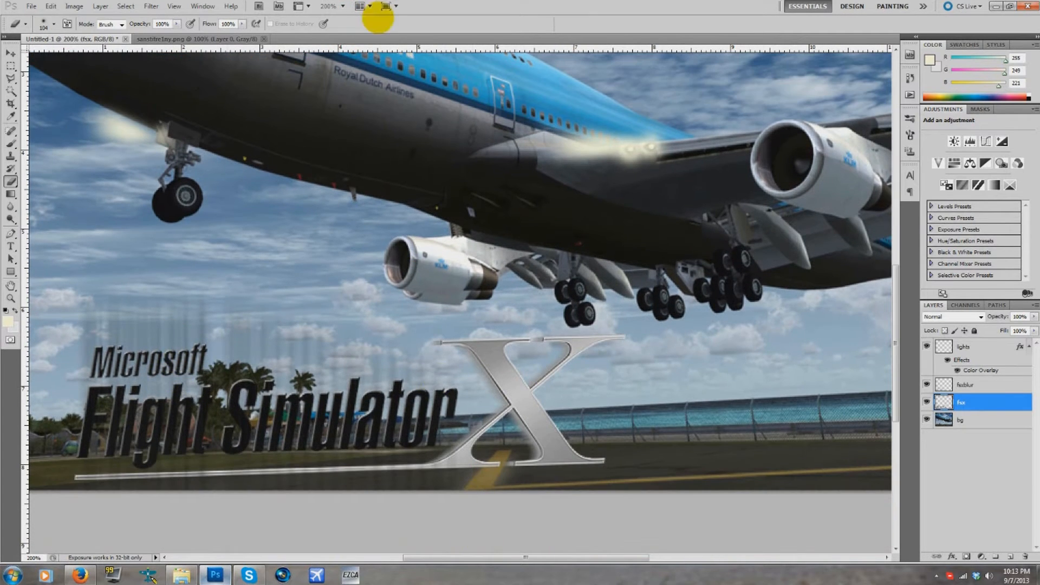
click(328, 7)
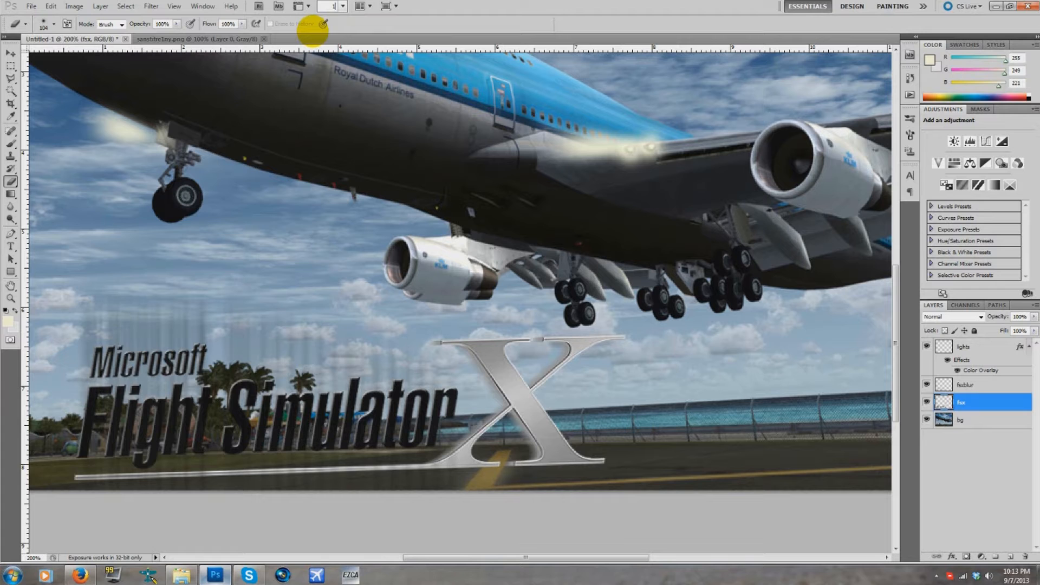
text(150)
key(Return)
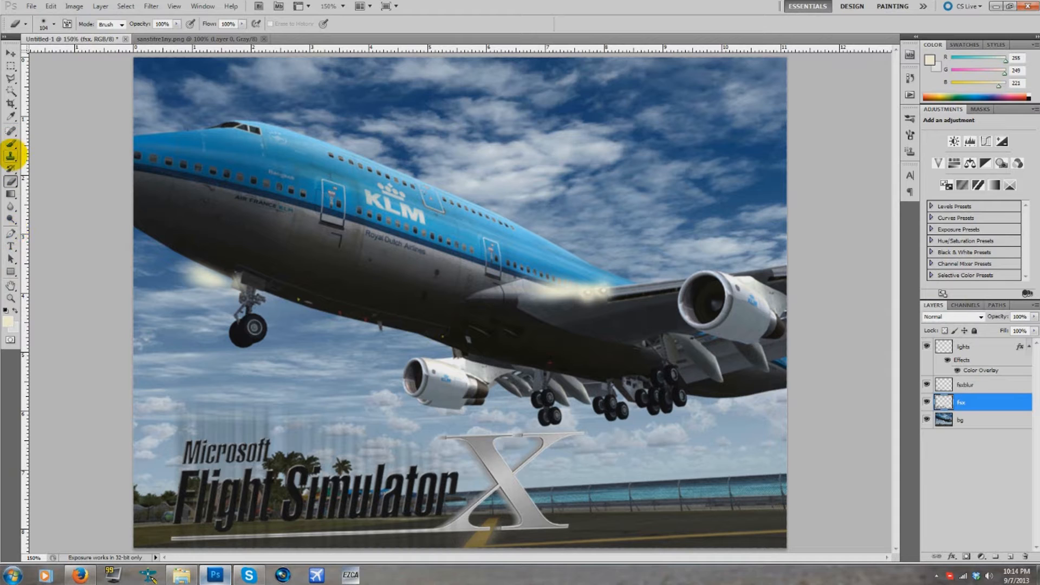
click(10, 143)
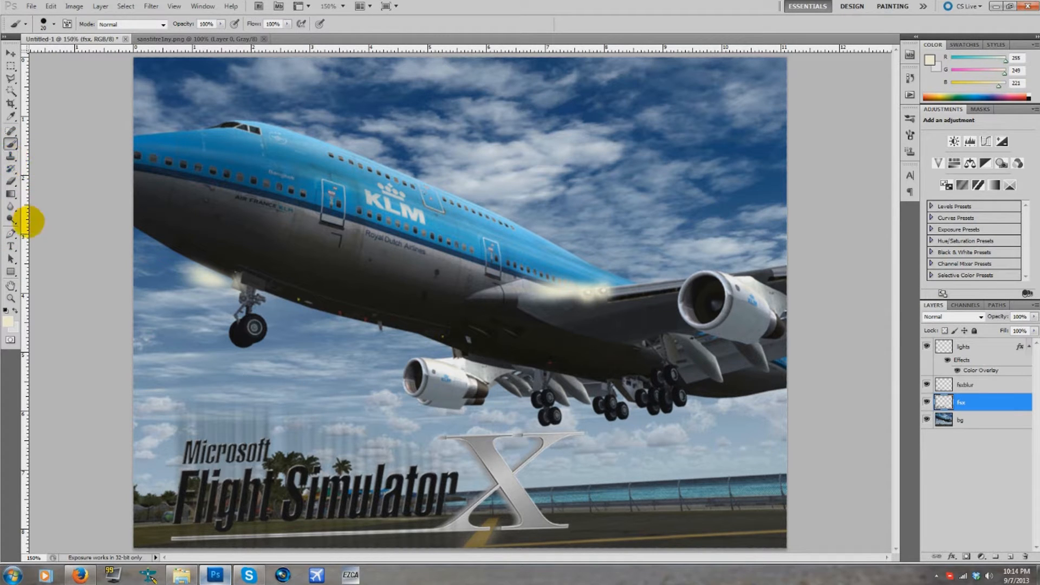
click(10, 206)
click(948, 420)
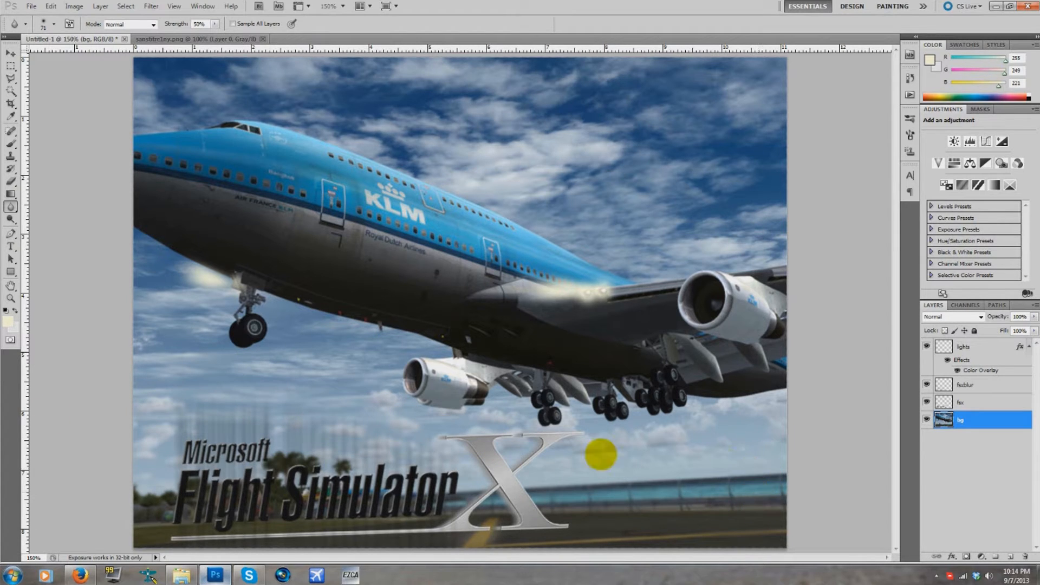
click(343, 6)
click(344, 39)
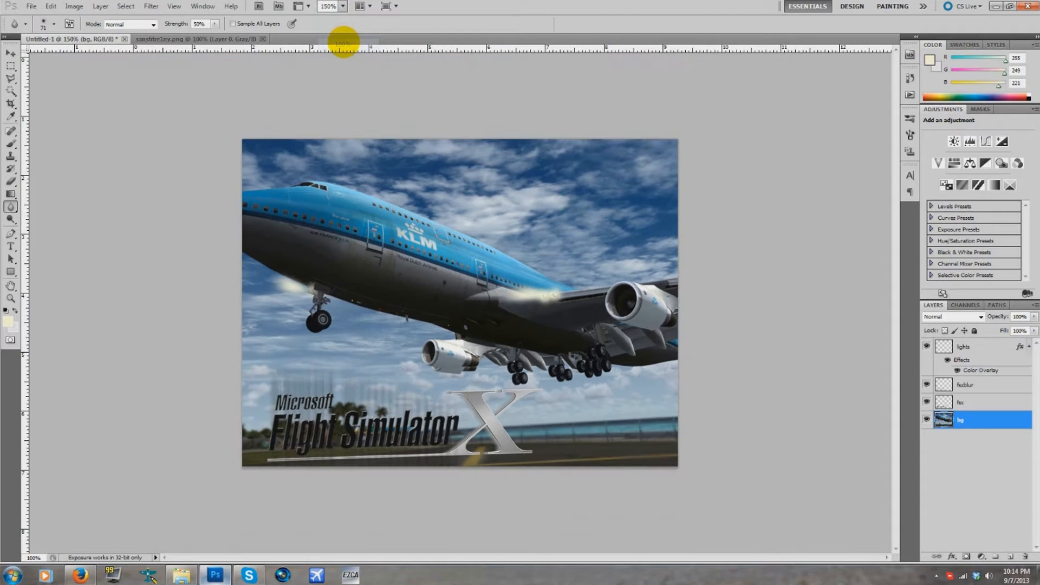
drag(608, 438, 635, 437)
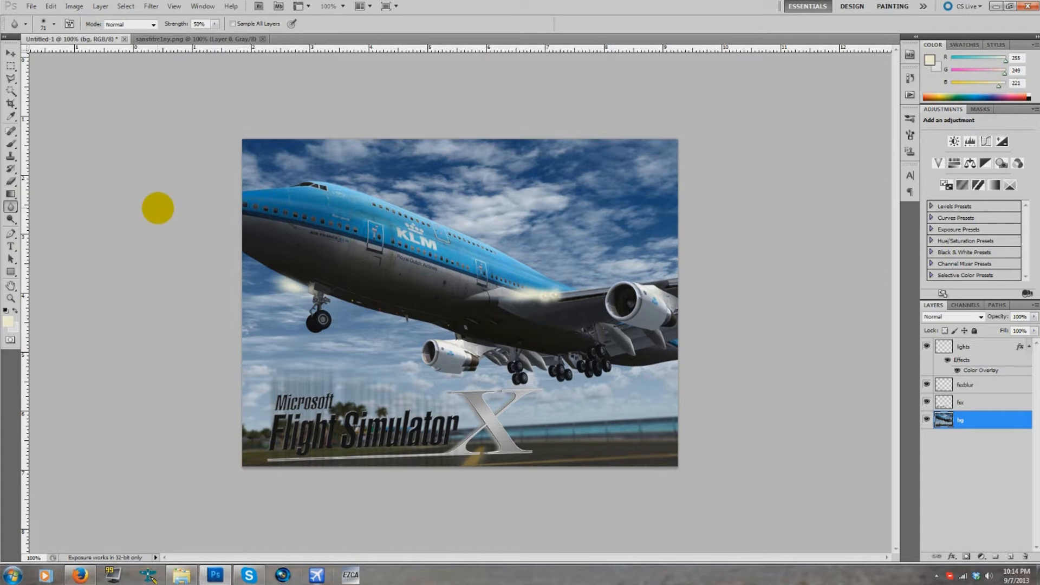
Step: Blur the wing flaps and landing gear behind the far engine on the bg layer, using a smaller Blur tool brush
click(10, 66)
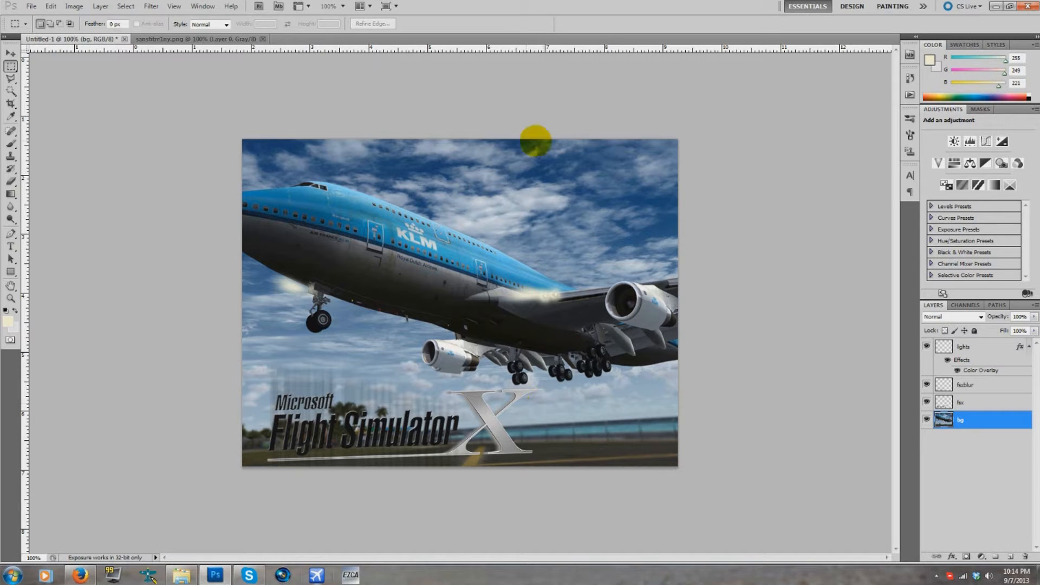
click(342, 6)
click(343, 57)
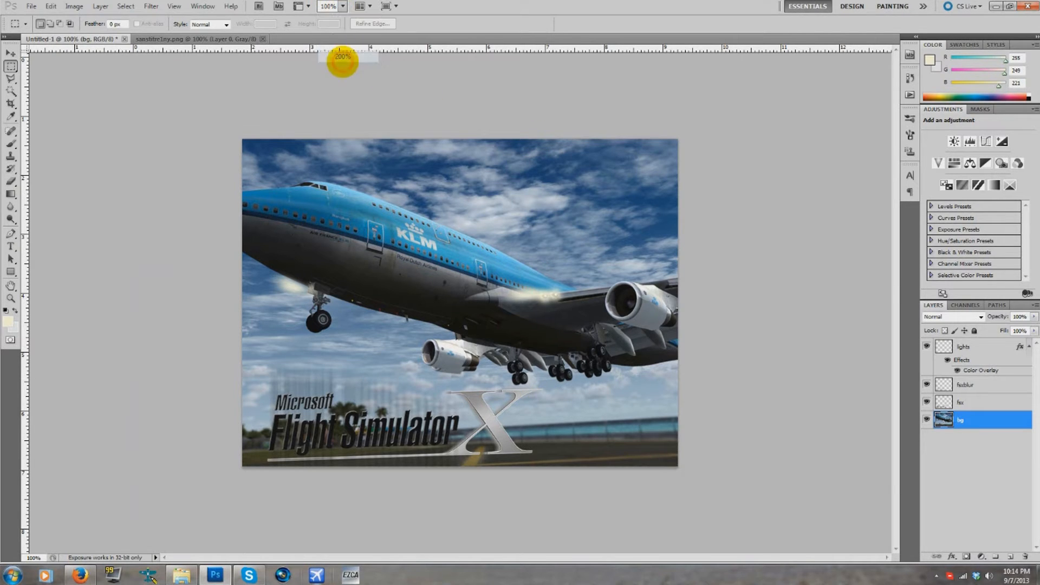
scroll(378, 86, down, 3)
click(10, 207)
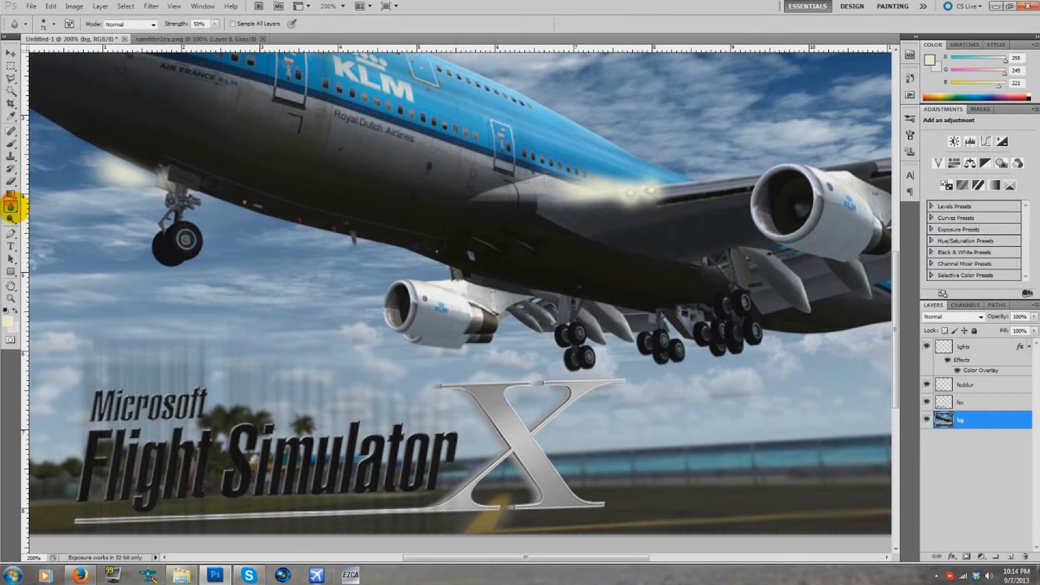
click(54, 24)
drag(75, 52, 36, 53)
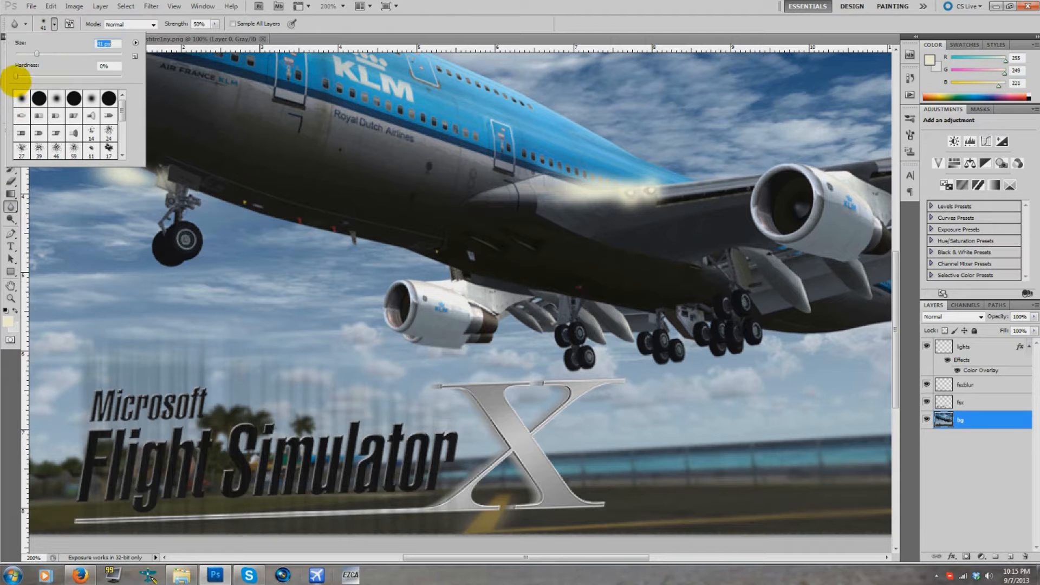
click(32, 53)
drag(27, 53, 31, 53)
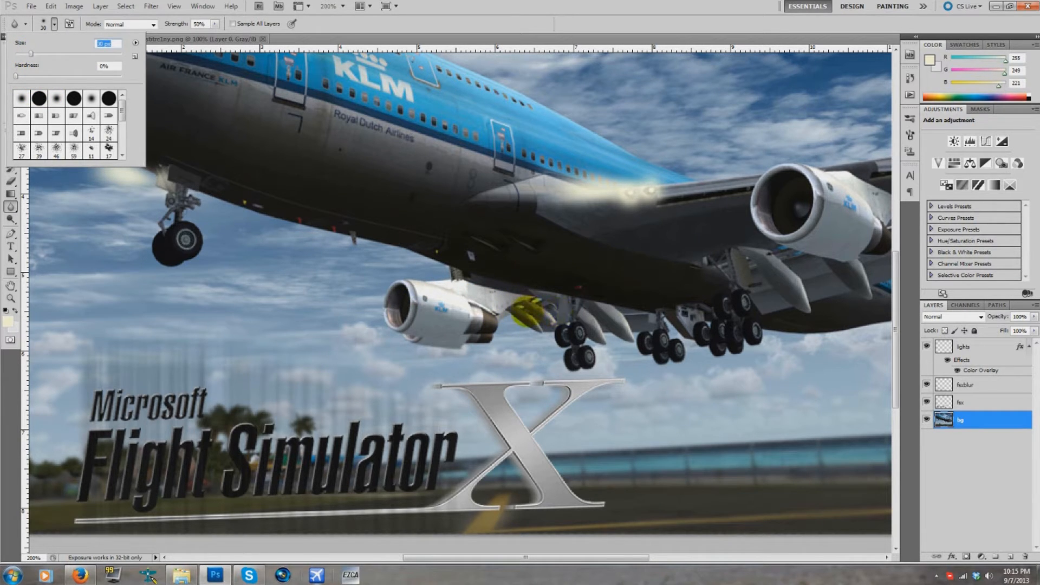
click(506, 329)
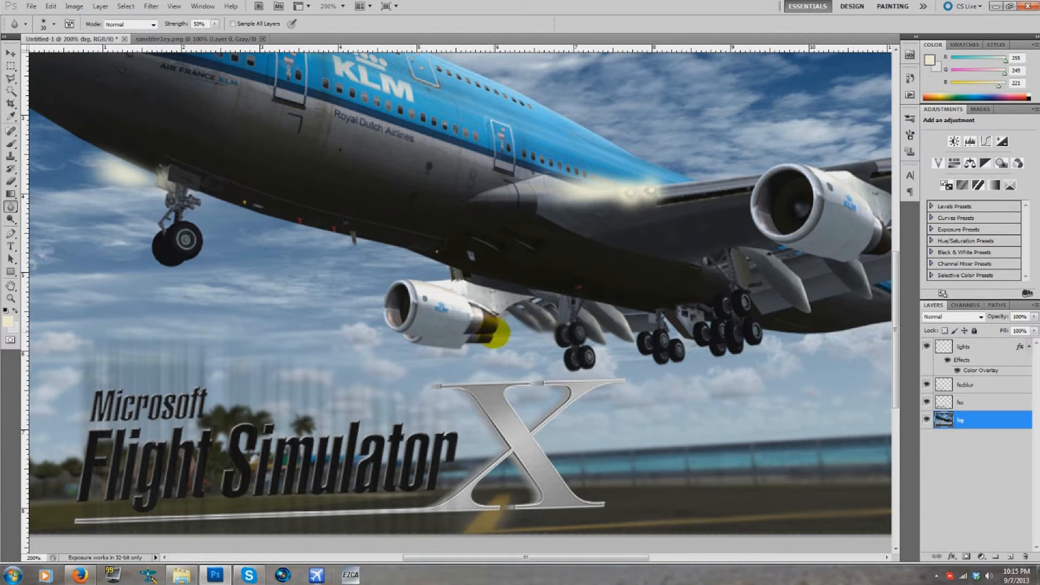
mouse_move(506, 323)
mouse_down()
mouse_move(555, 323)
mouse_move(495, 339)
mouse_move(551, 333)
mouse_up()
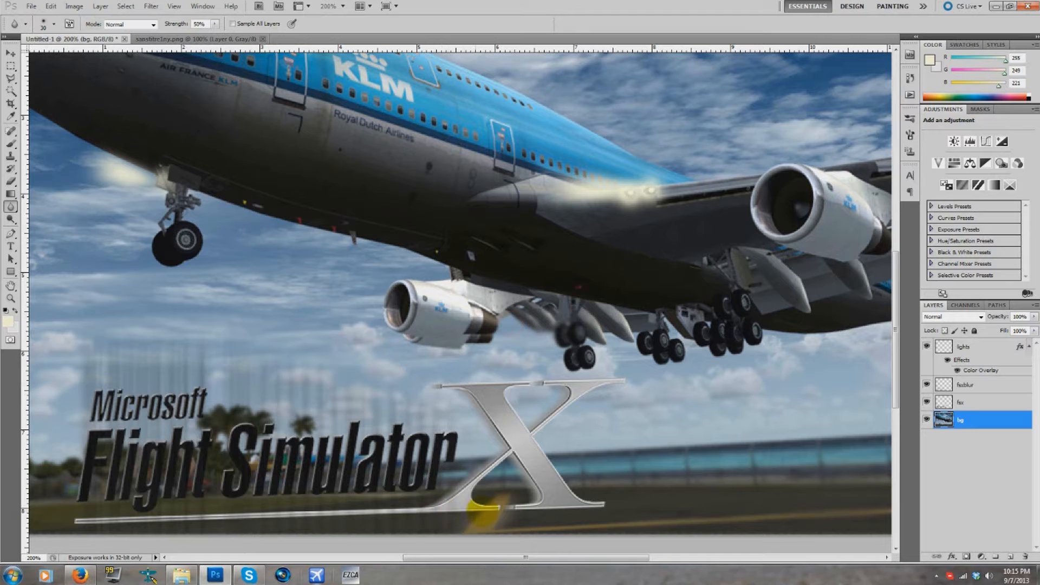
Step: Examine the blurred background across the artwork, including at 50% and 100% magnification
drag(460, 557, 531, 555)
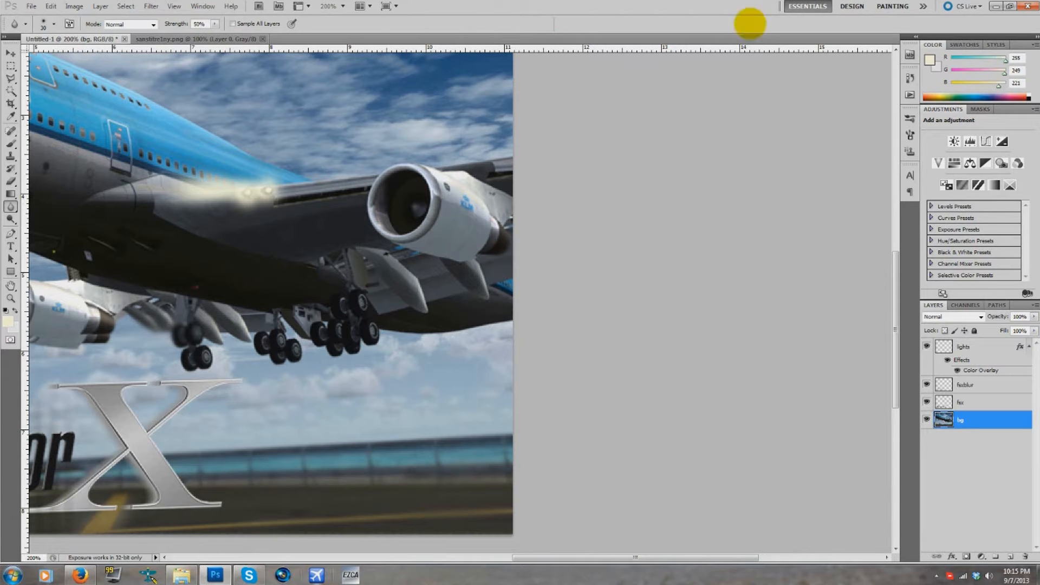
click(343, 6)
click(342, 32)
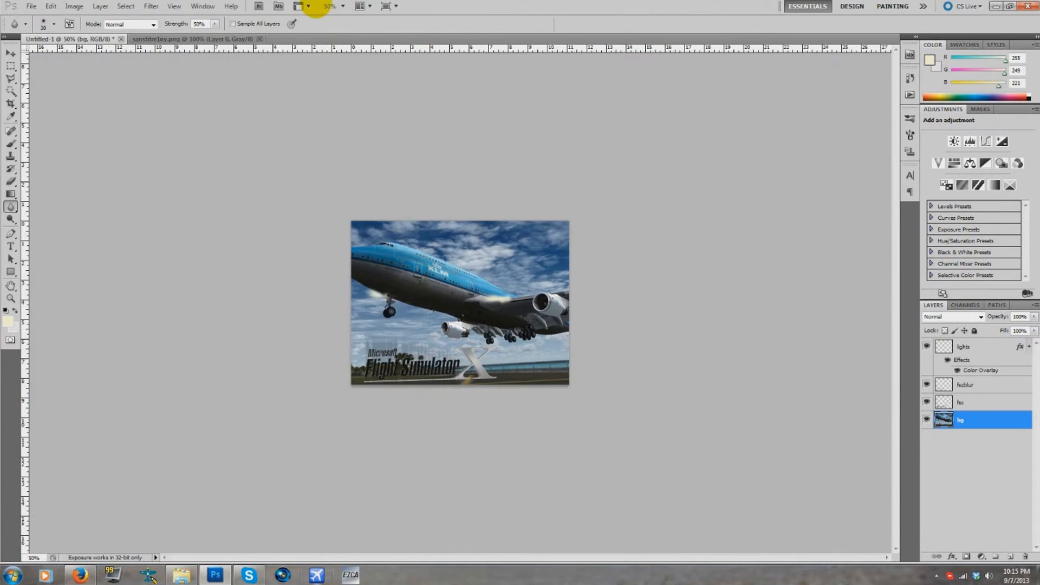
click(342, 6)
click(342, 43)
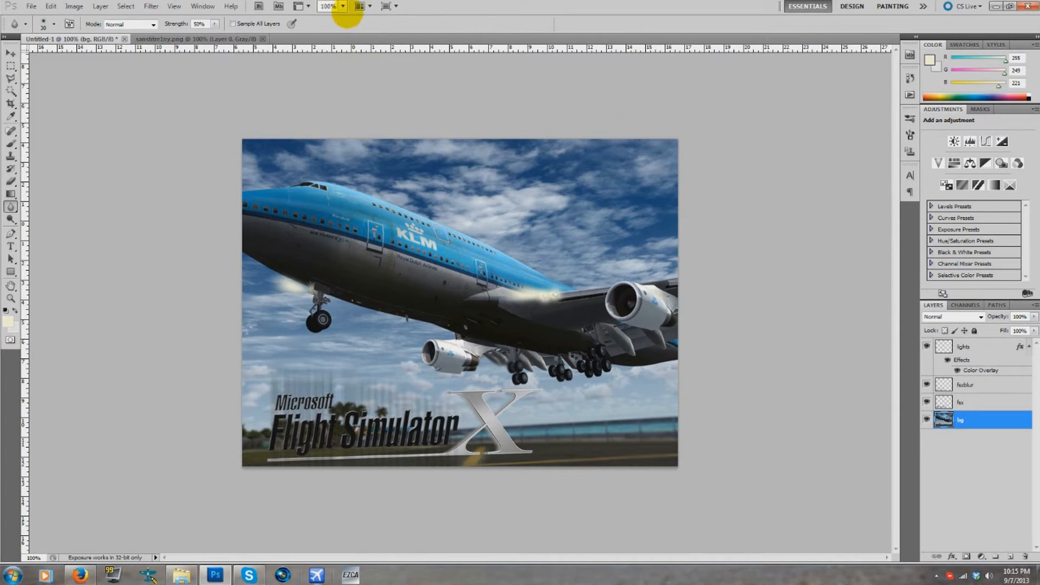
click(337, 7)
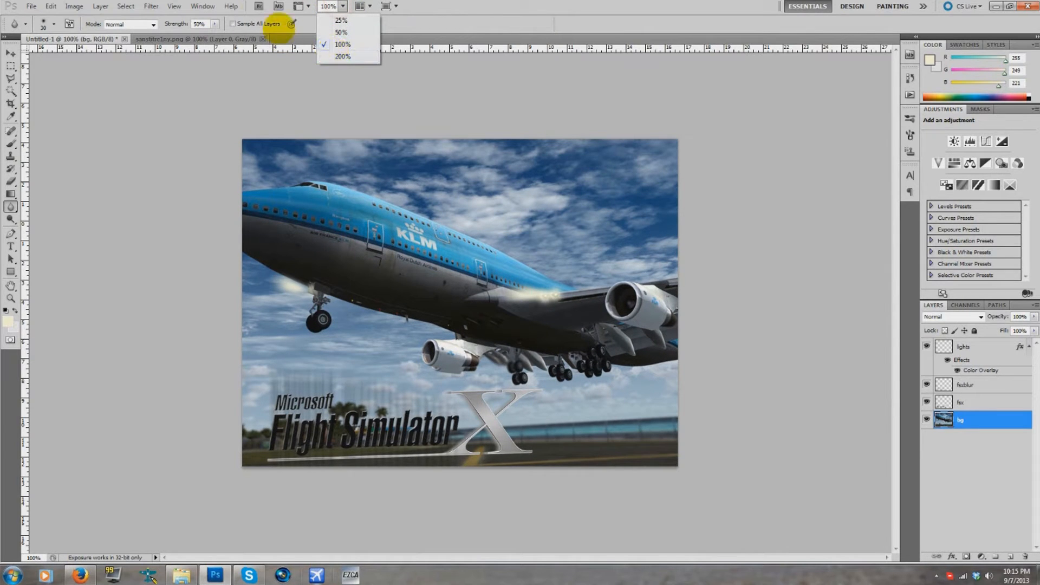
Step: Outline a patch of clouds above the plane's tail side with a five-point Pen path and convert it to a selection
click(11, 233)
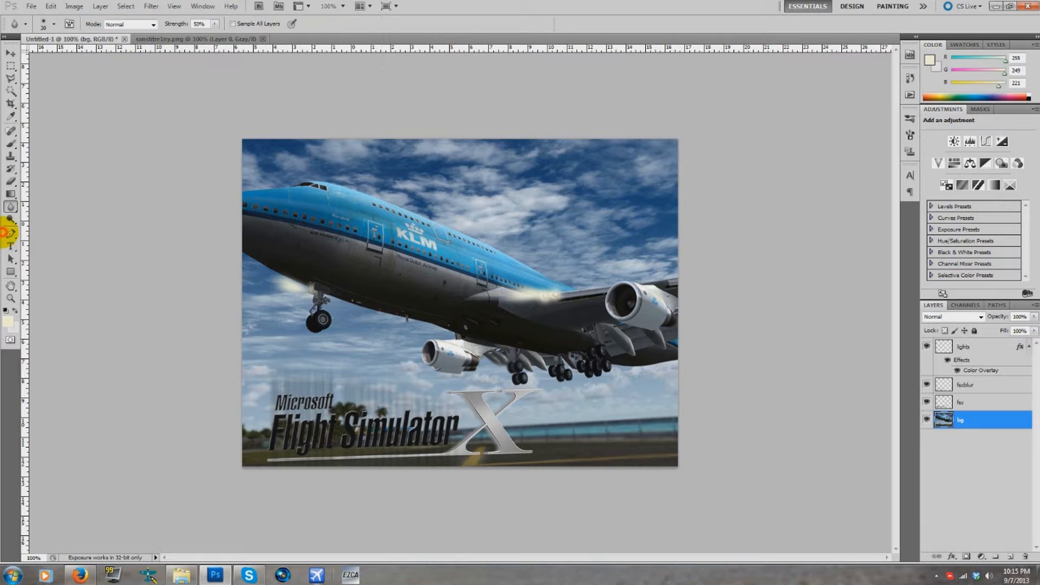
click(501, 166)
click(544, 209)
click(609, 195)
click(596, 168)
click(551, 160)
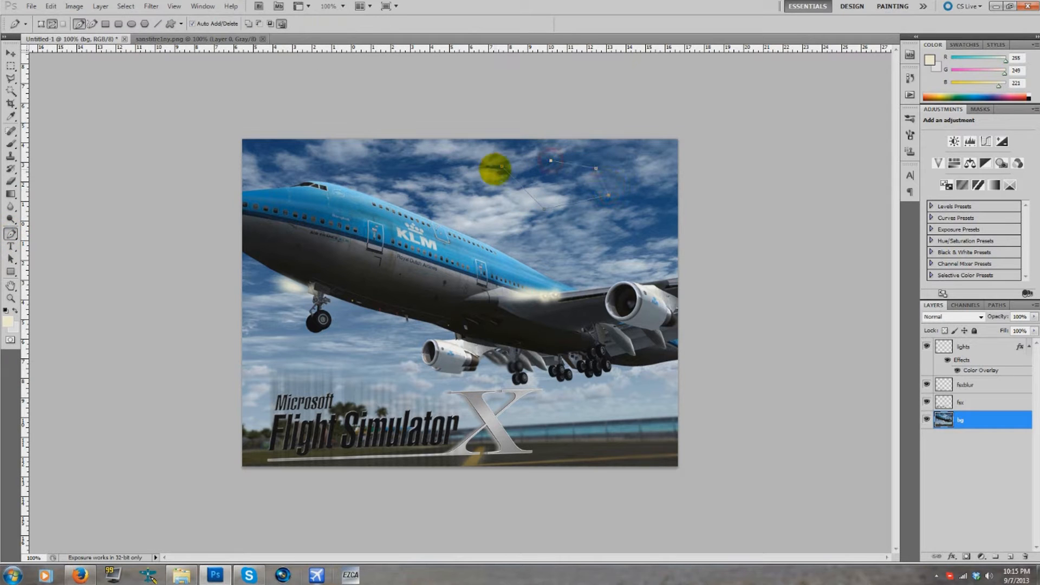
right_click(546, 170)
right_click(550, 180)
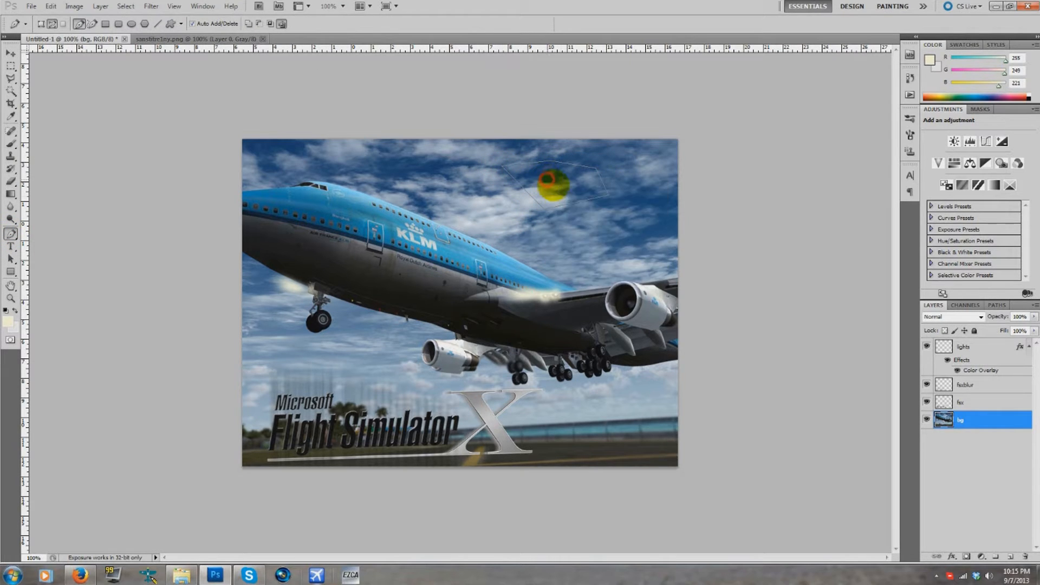
right_click(562, 198)
click(585, 250)
click(570, 162)
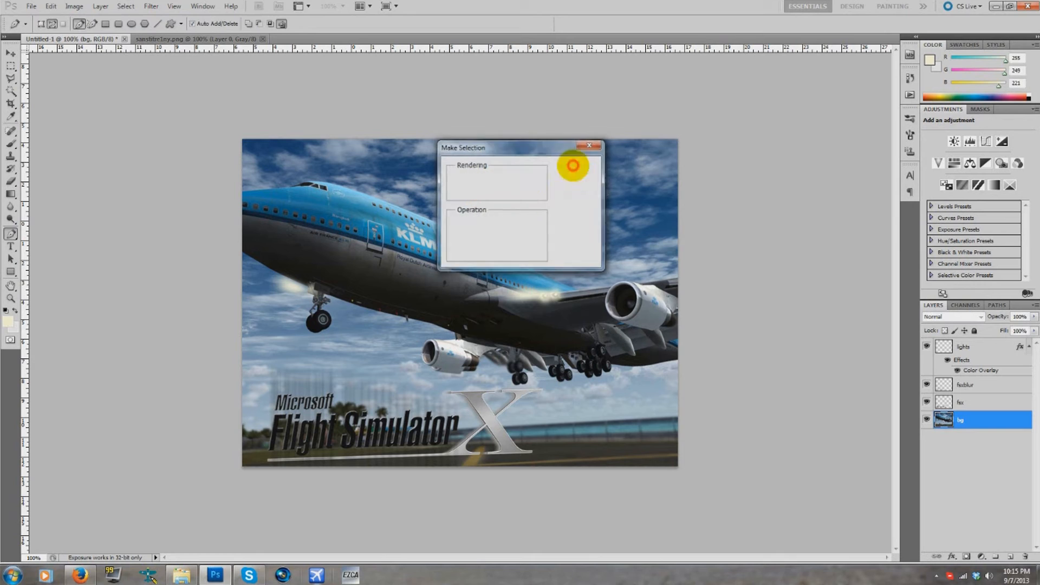
Step: Distort the selected cloud patch on the bg layer with a stronger Medium-size Ripple filter and clear the selection
click(151, 6)
mouse_move(205, 108)
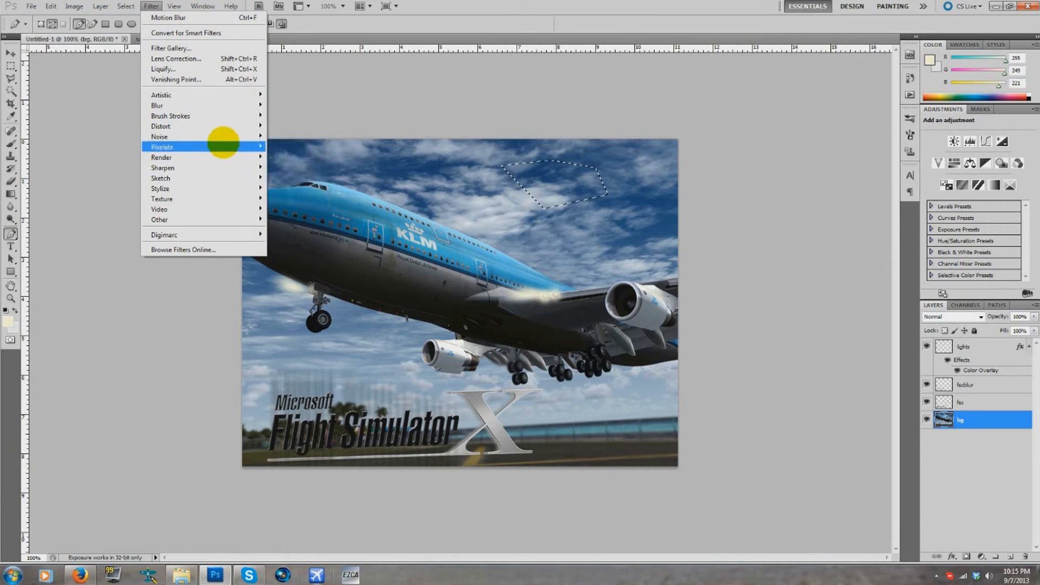
mouse_move(237, 125)
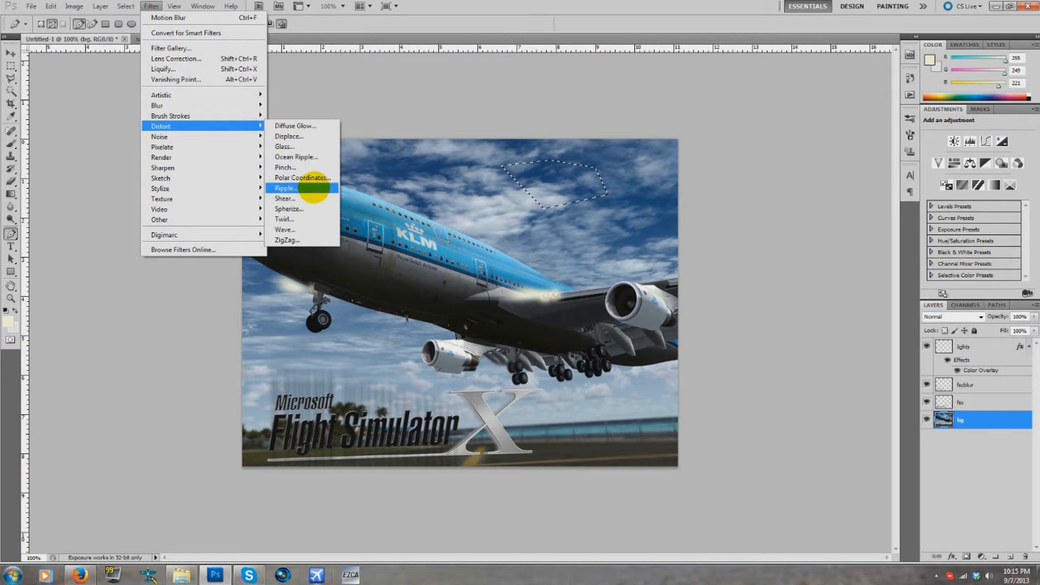
click(313, 188)
drag(540, 118, 654, 119)
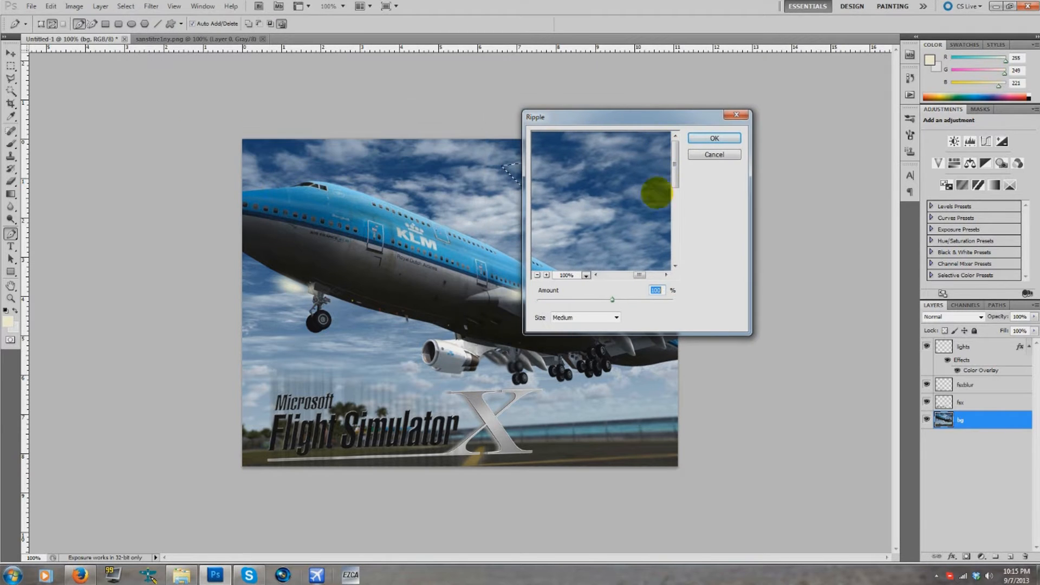
drag(612, 299, 630, 299)
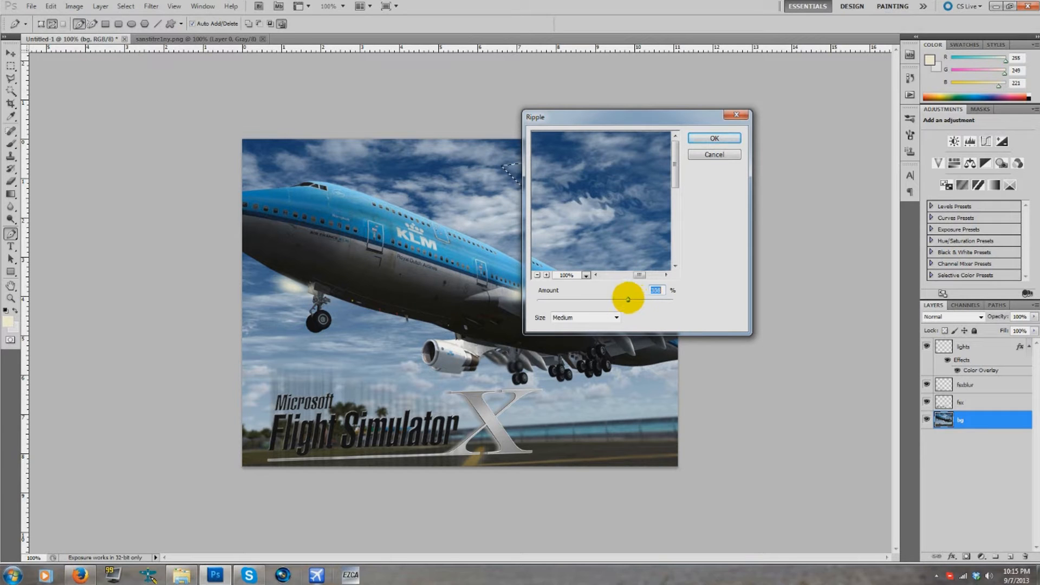
click(713, 137)
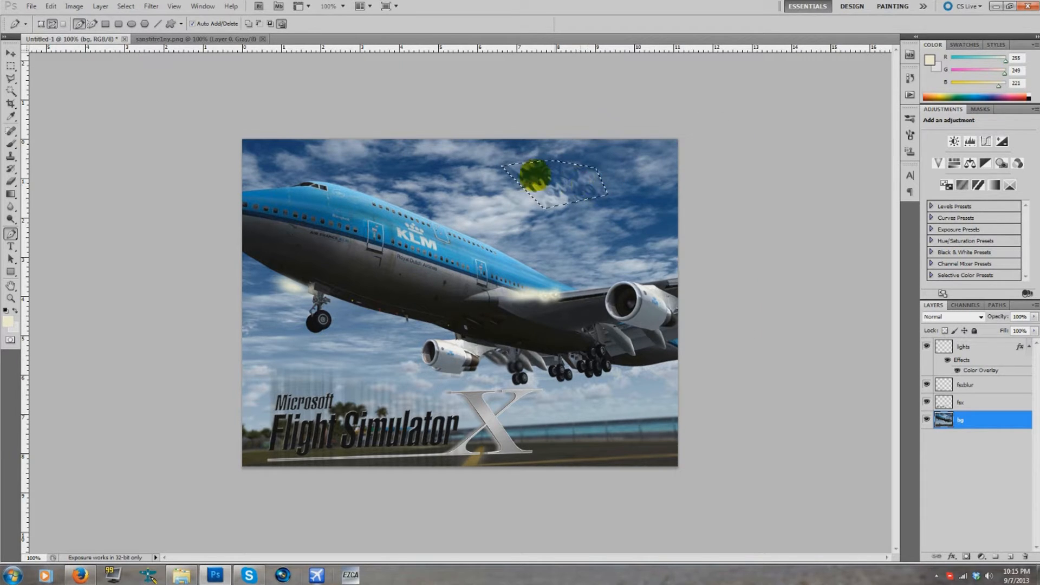
click(10, 65)
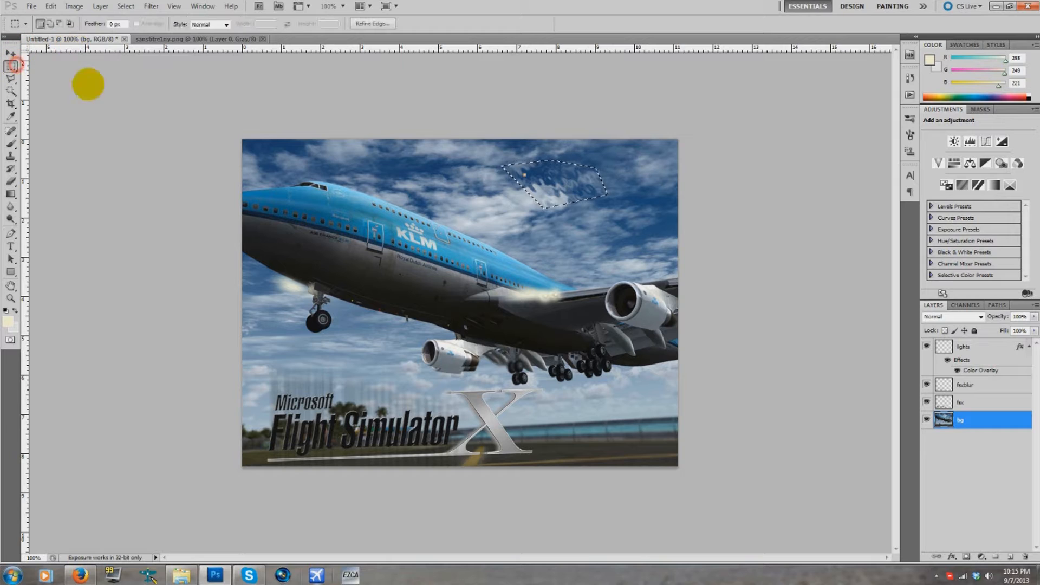
right_click(576, 167)
click(603, 177)
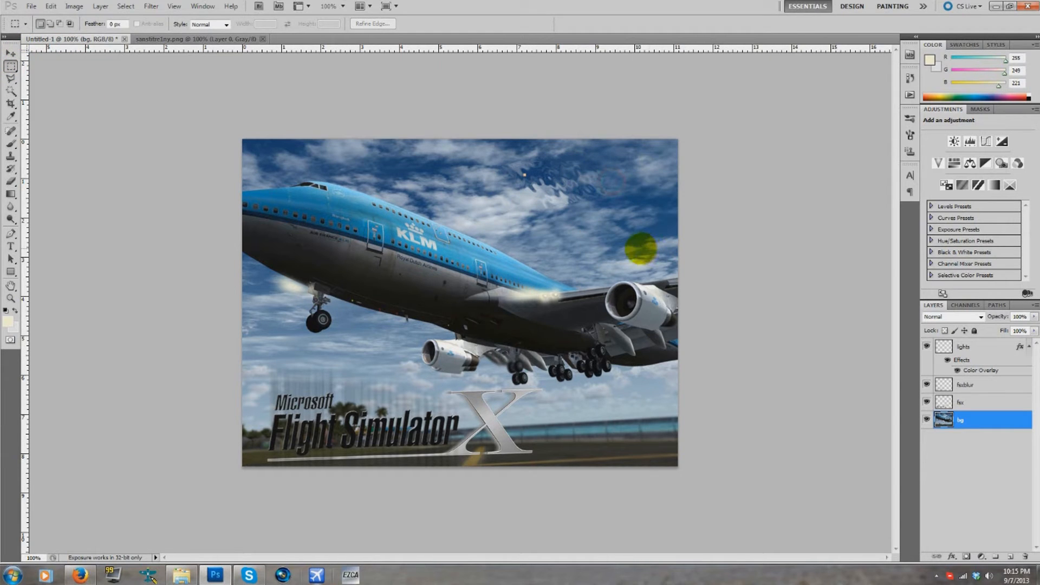
Step: Undo the deselection, the cloud ripple and the conversion of the Pen path to a selection
key(ctrl+alt+z)
key(ctrl+alt+z)
key(ctrl+alt+z)
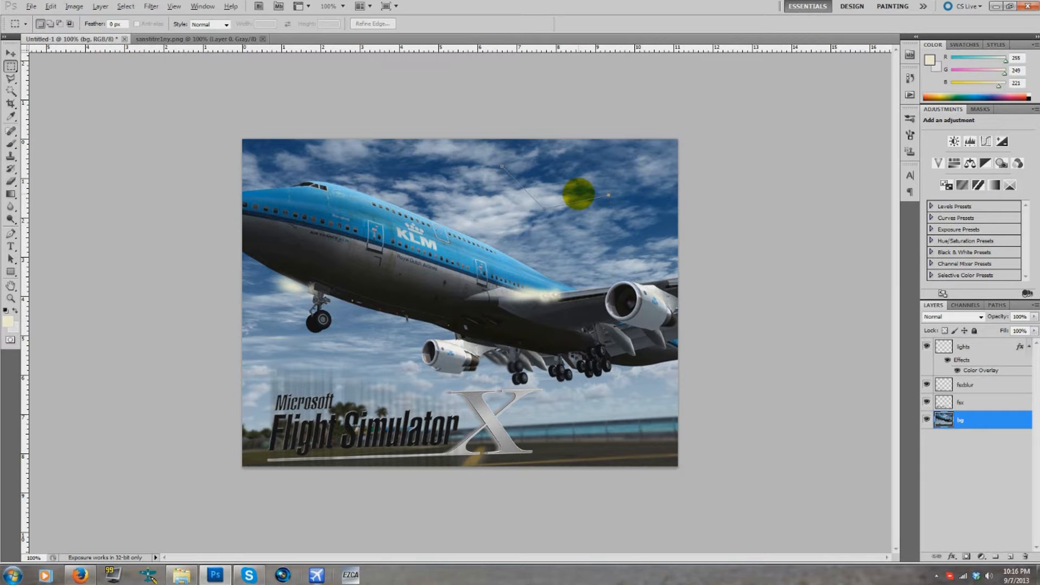
Step: At 200% magnification, outline the exhaust area behind the far engine with a curved Pen path and convert it to a selection
click(337, 6)
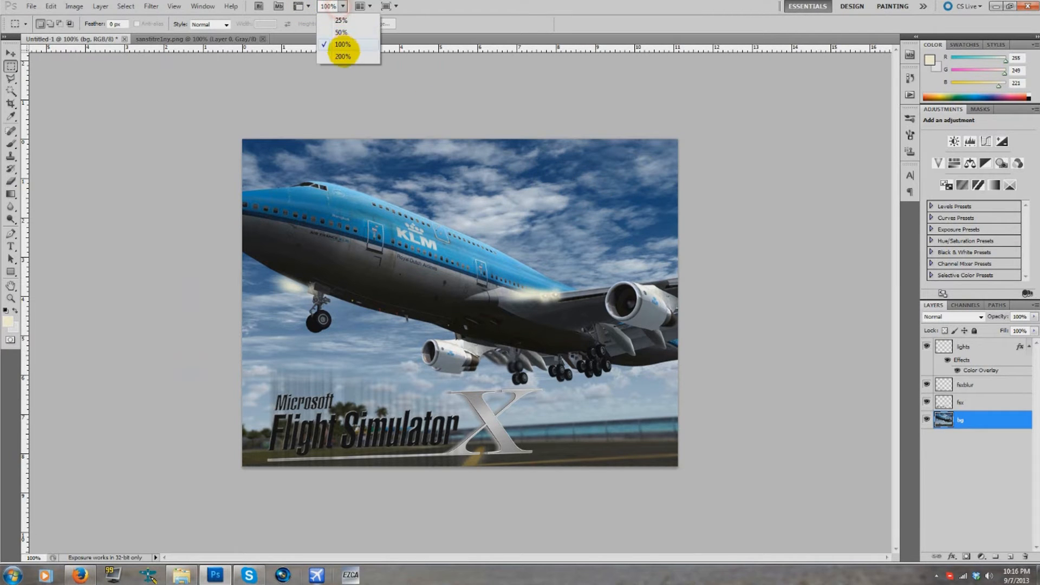
click(343, 56)
click(10, 234)
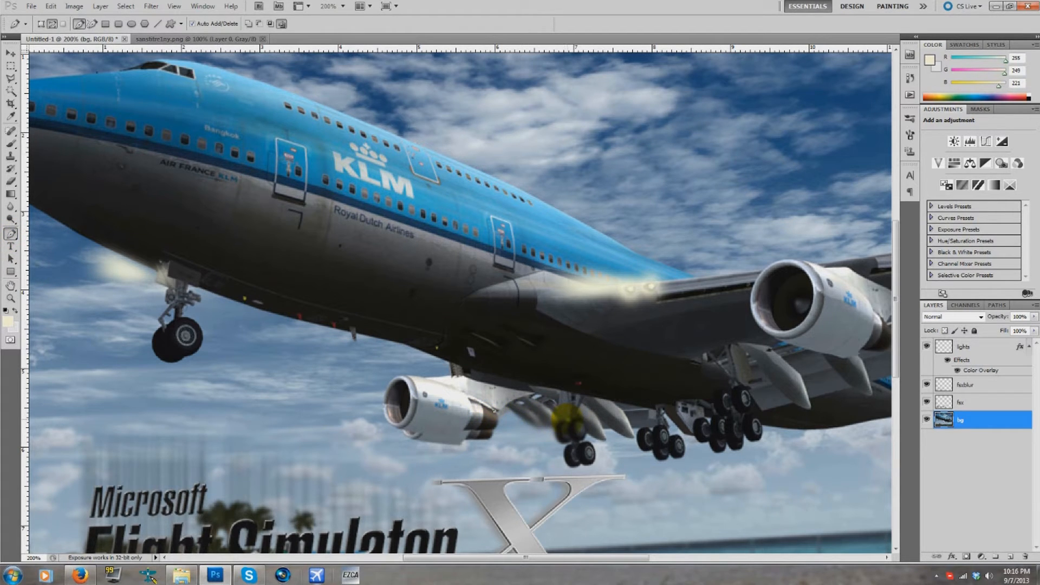
drag(578, 422, 627, 440)
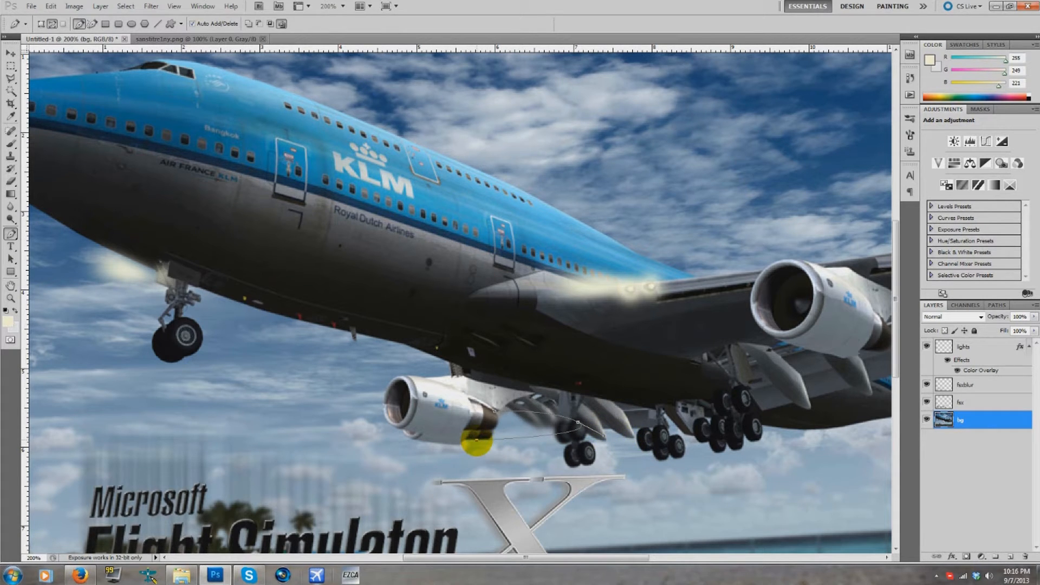
drag(386, 429, 511, 427)
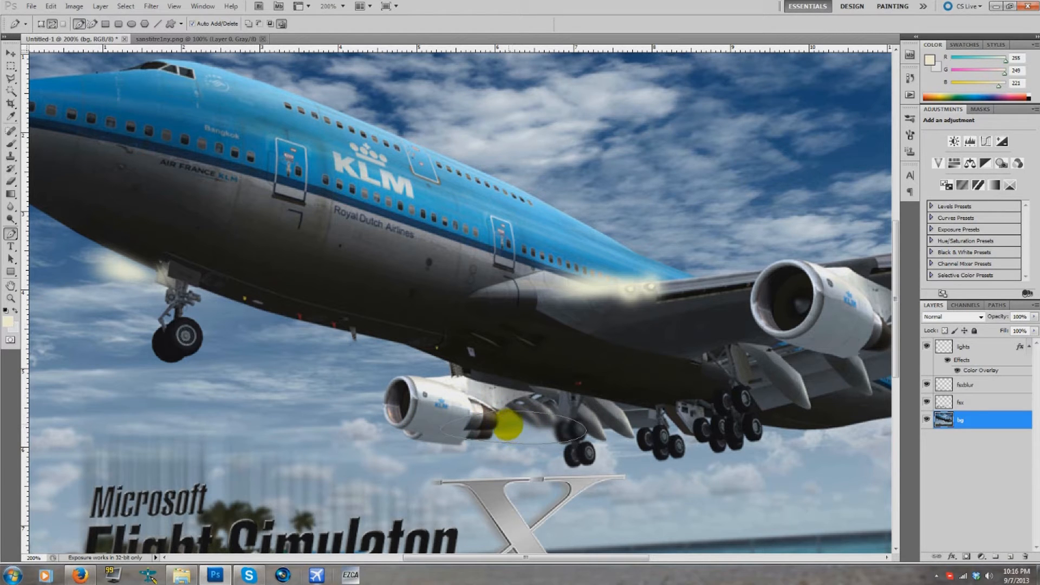
right_click(508, 425)
click(528, 471)
click(576, 168)
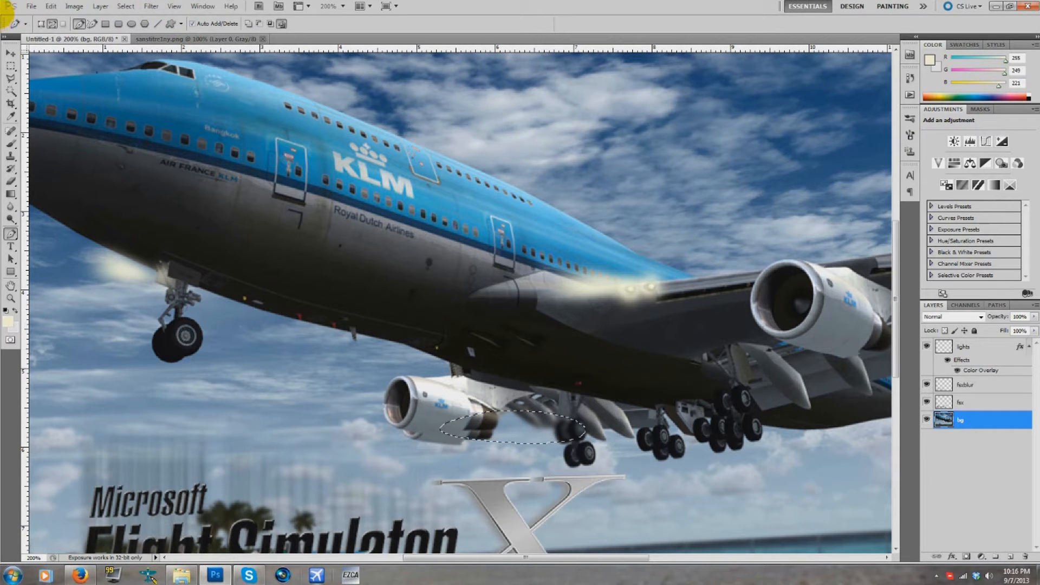
Step: Duplicate the bg layer and apply a weaker Medium-size Ripple to the selected exhaust area on the copy, clearing the selection
drag(963, 420, 1010, 555)
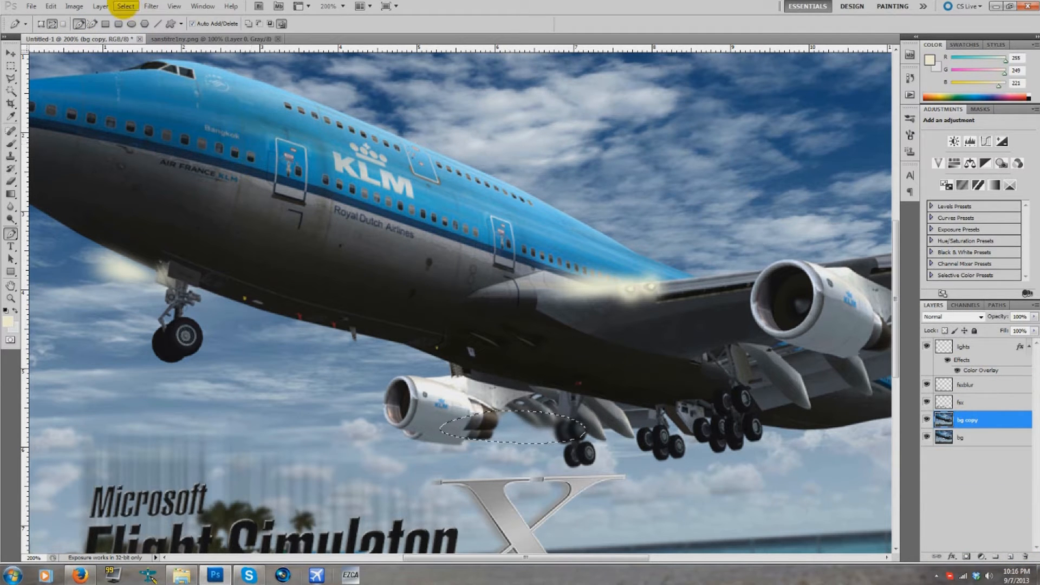
click(148, 6)
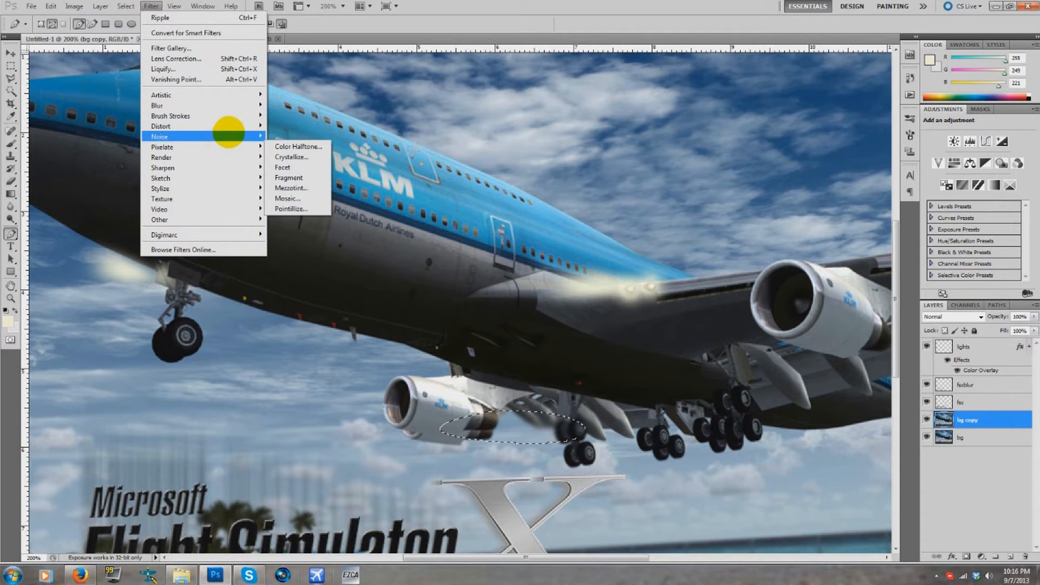
click(303, 197)
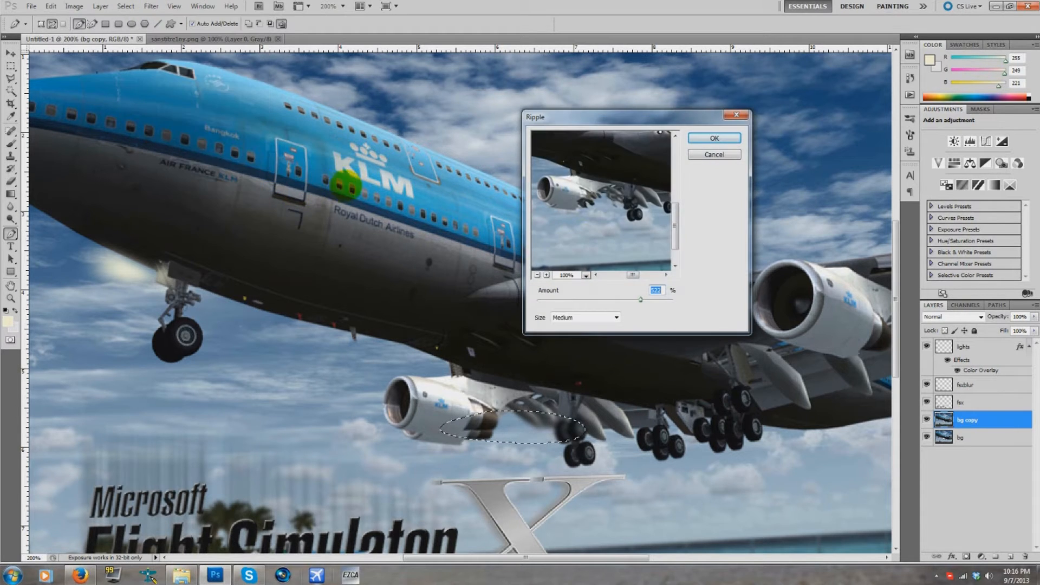
drag(641, 299, 611, 299)
click(715, 139)
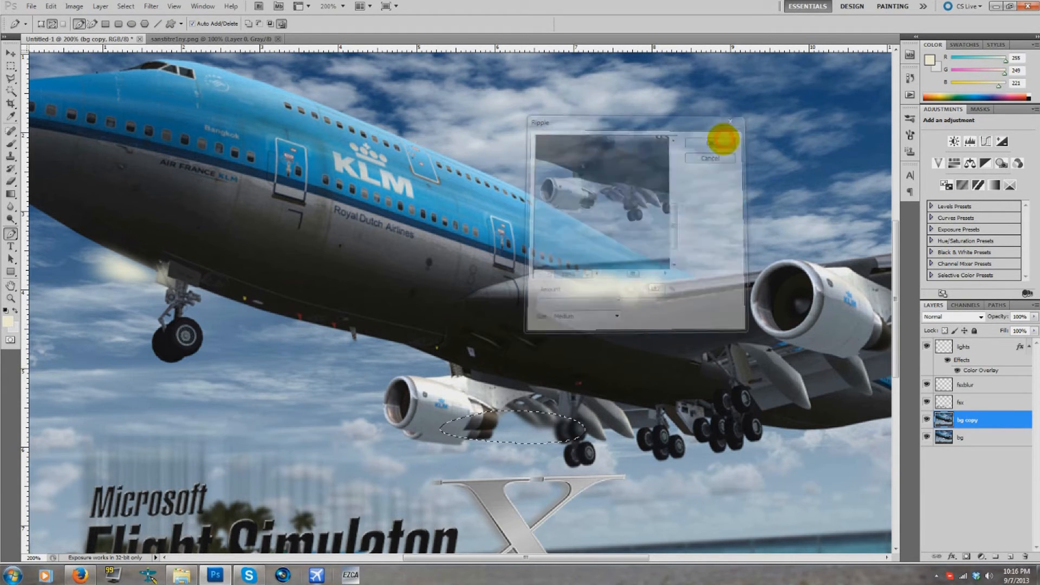
click(11, 66)
right_click(539, 428)
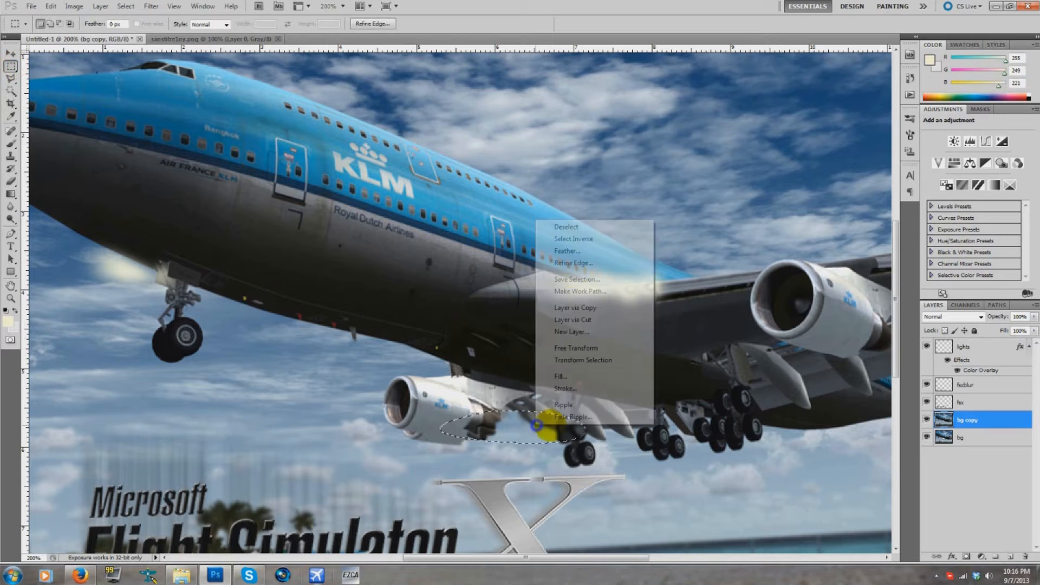
click(575, 226)
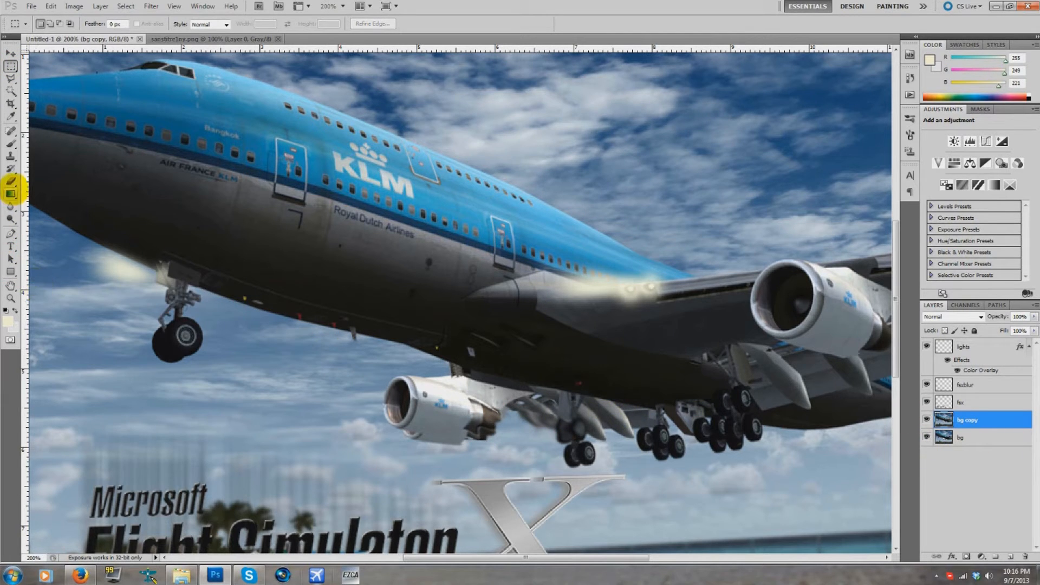
Step: Delete the bg copy layer with the rippled exhaust and return to 100% magnification
click(11, 181)
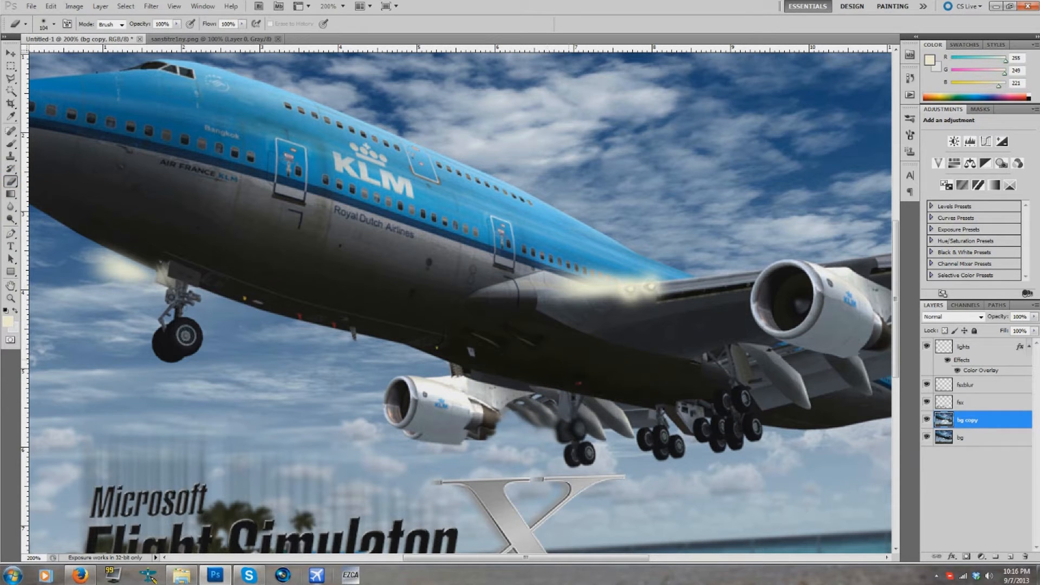
key(Delete)
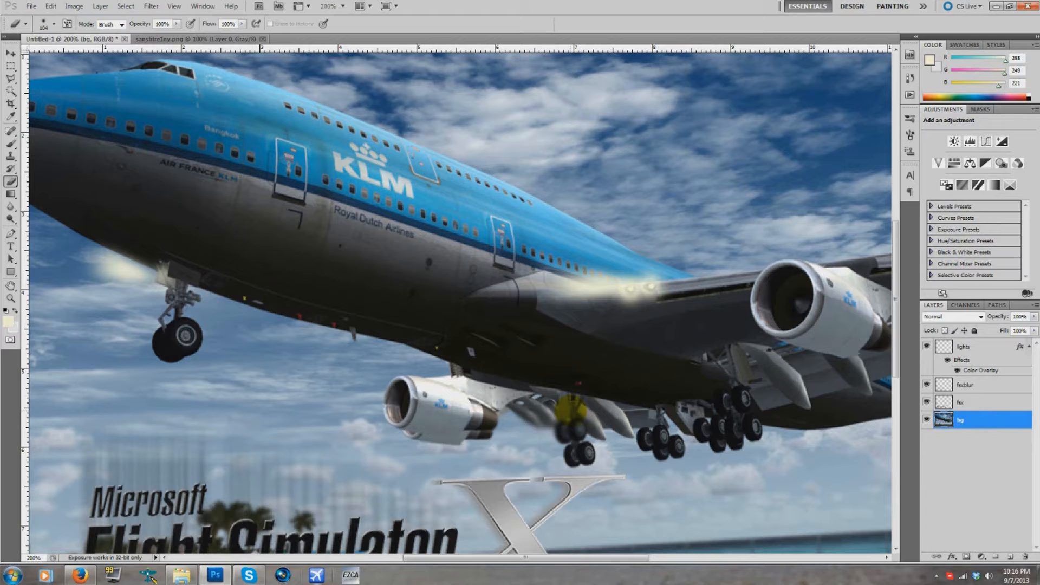
click(344, 7)
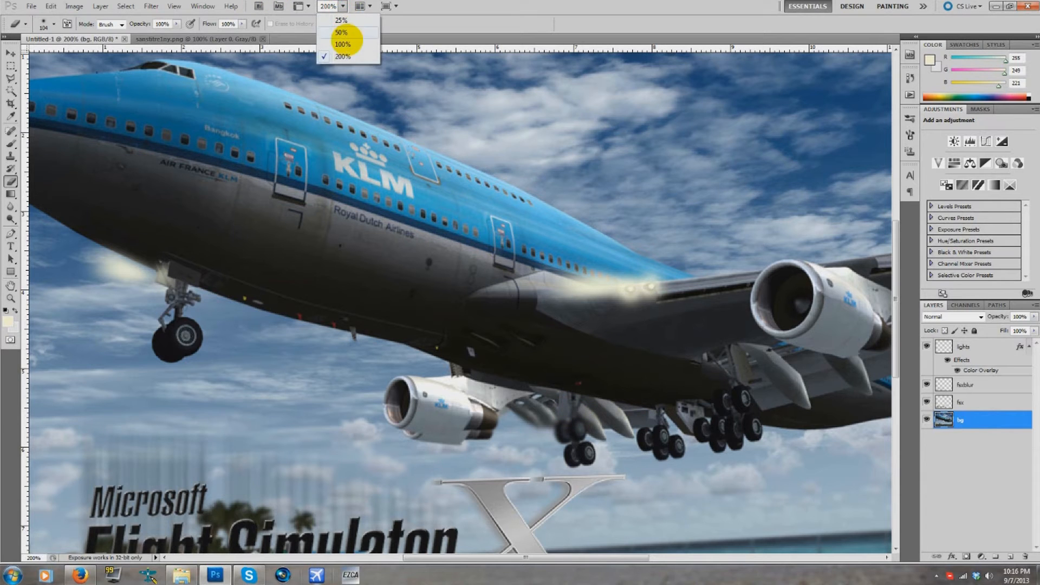
click(344, 32)
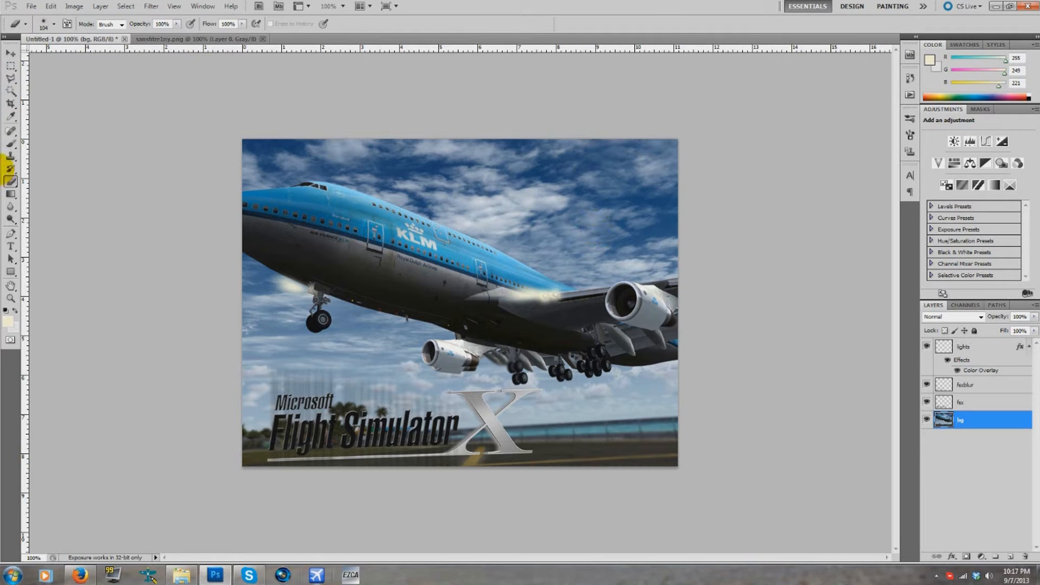
click(10, 206)
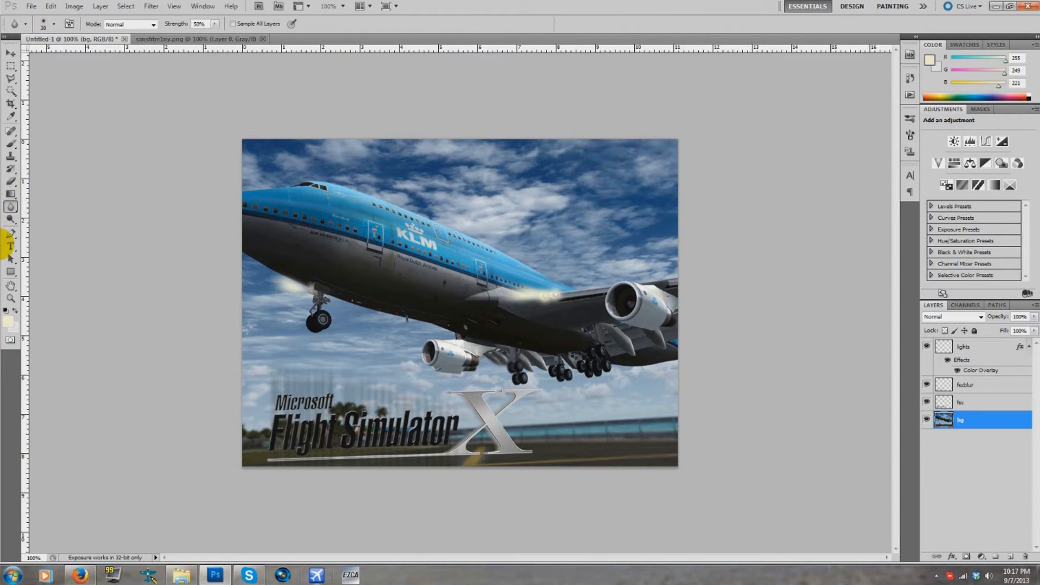
click(172, 38)
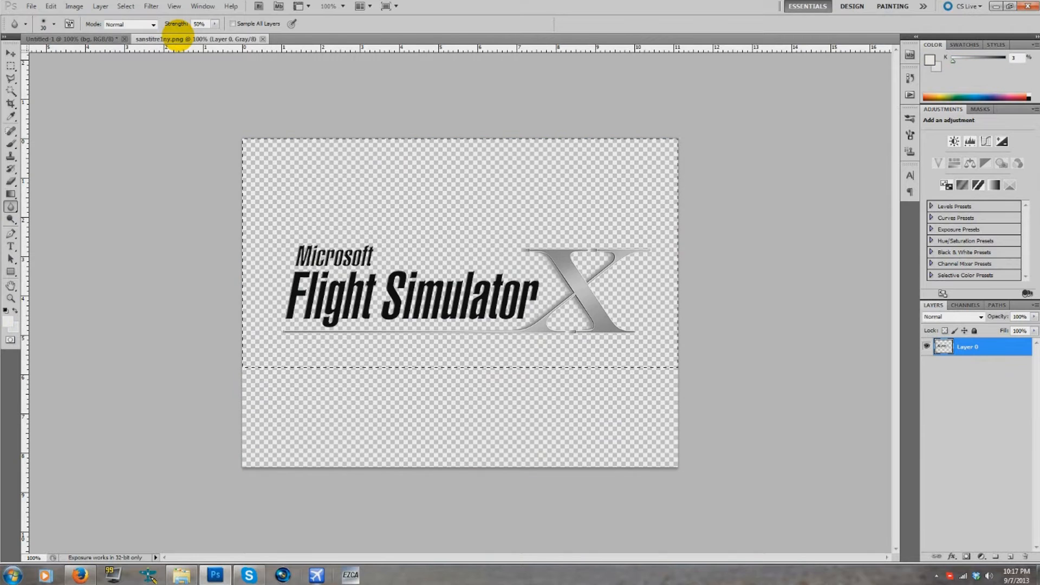
click(102, 38)
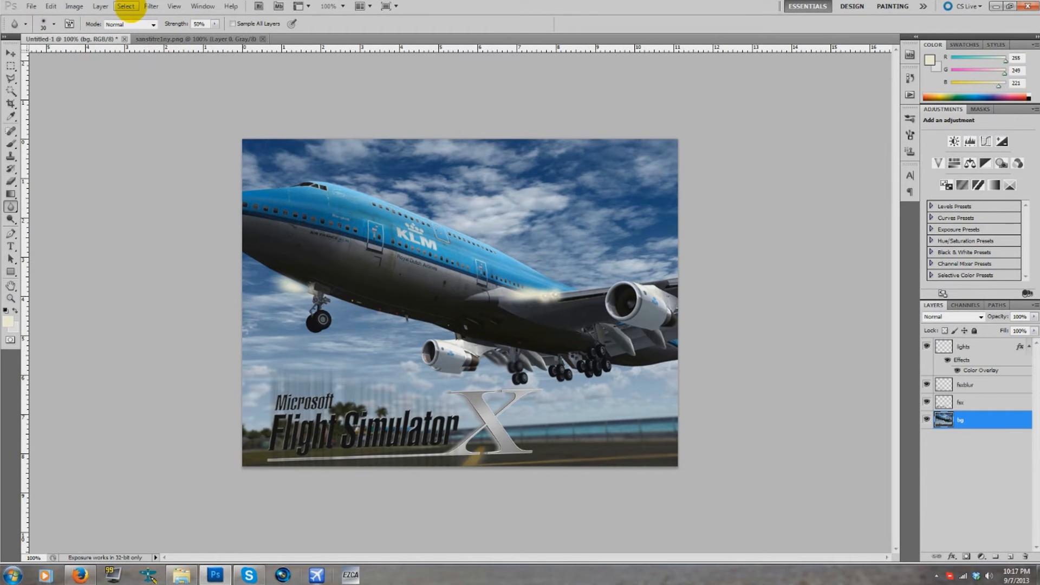
Step: Try a 50-300mm Zoom lens flare at 100% brightness in the upper-right sky of the bg layer and undo it
click(151, 6)
mouse_move(202, 157)
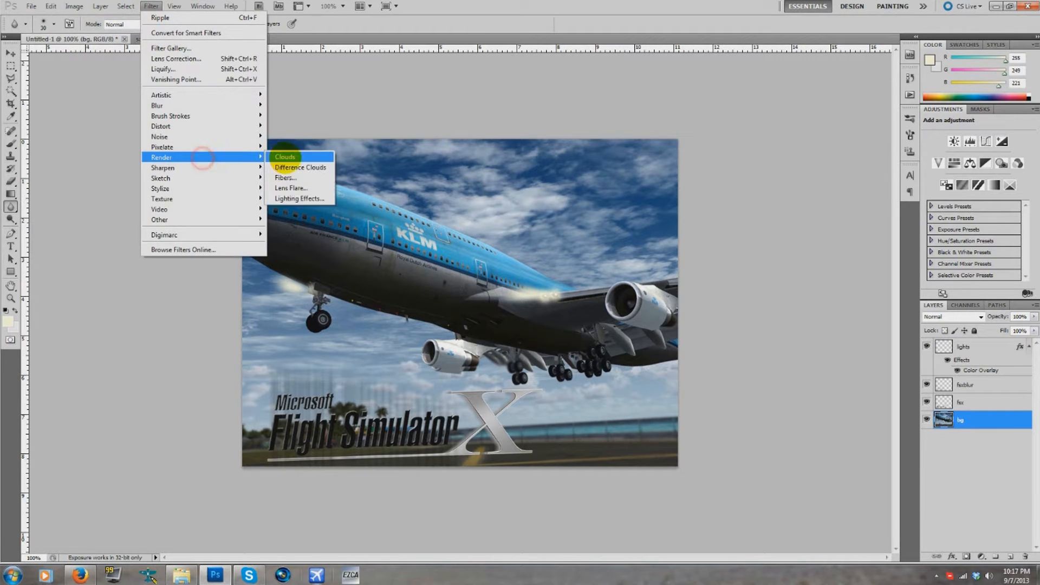
click(292, 188)
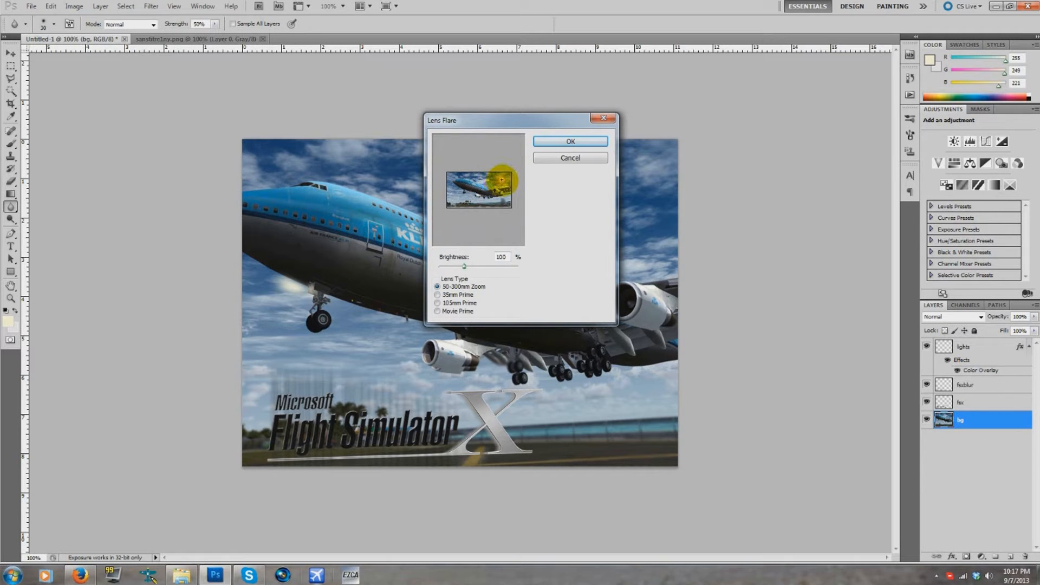
click(570, 141)
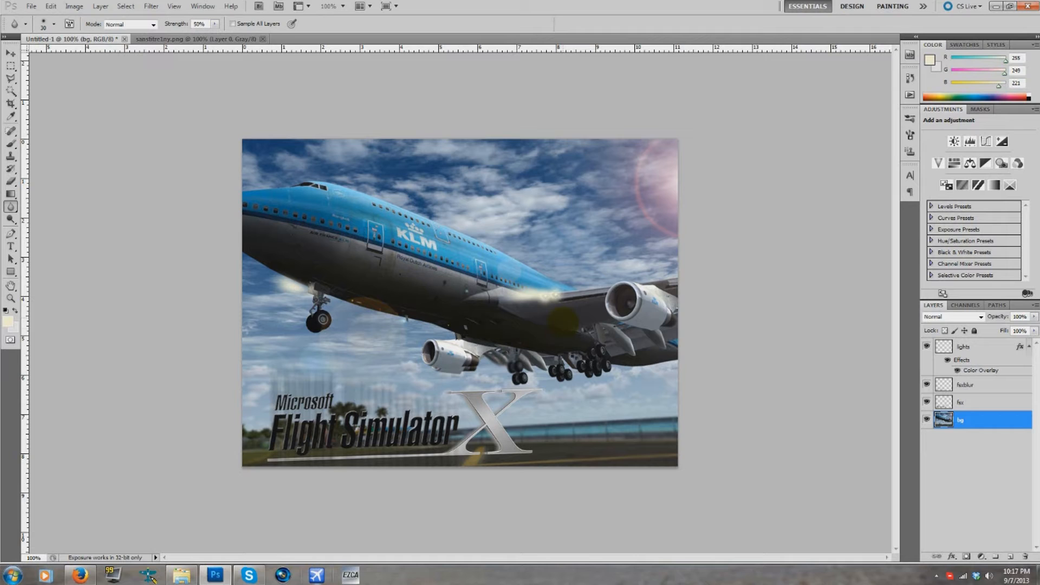
key(ctrl+z)
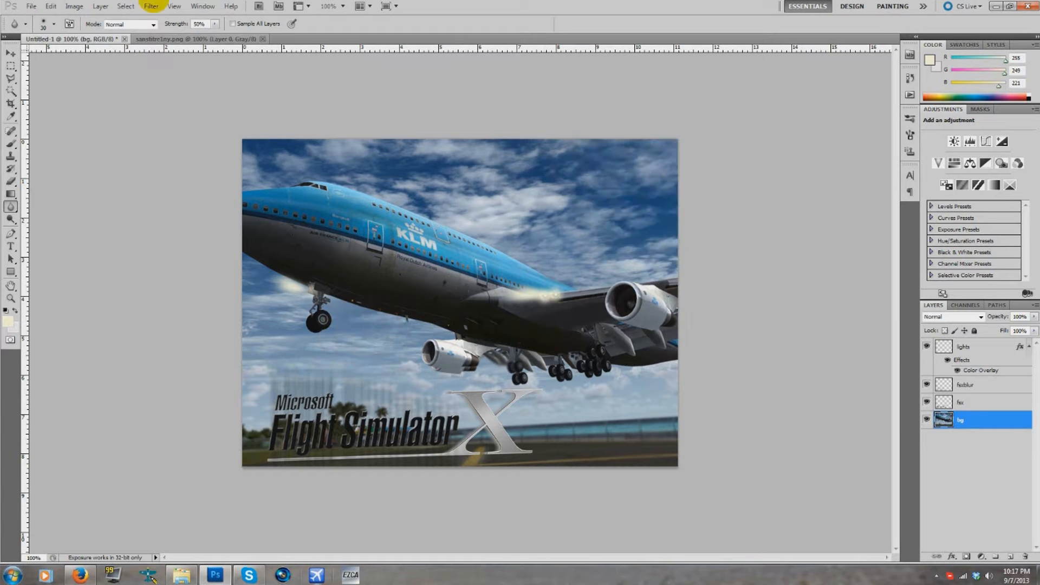
Step: Try a 105mm Prime lens flare at 100% brightness in the sky above the near engine on the bg layer
click(152, 6)
mouse_move(182, 126)
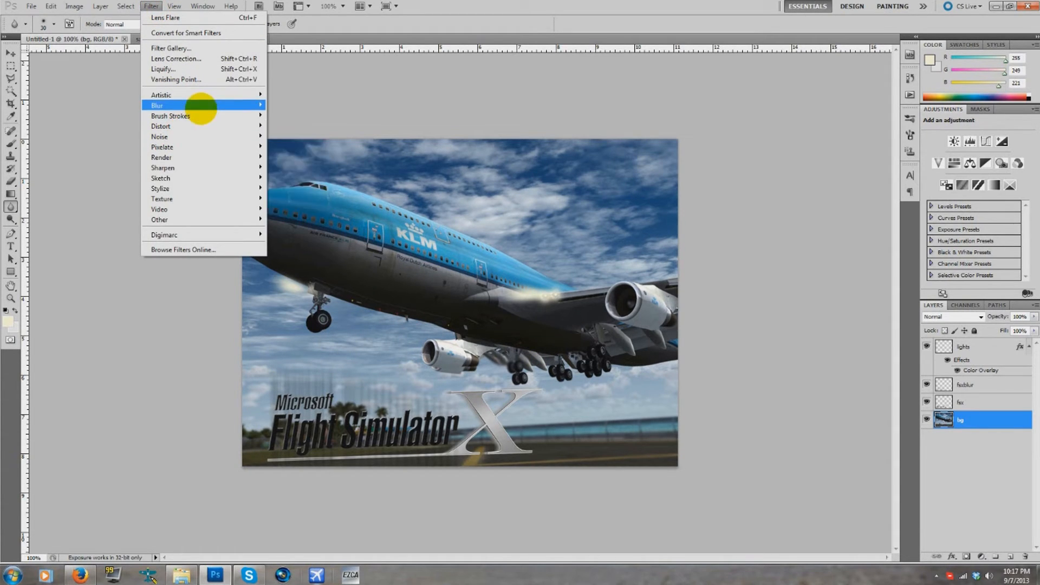
mouse_move(251, 157)
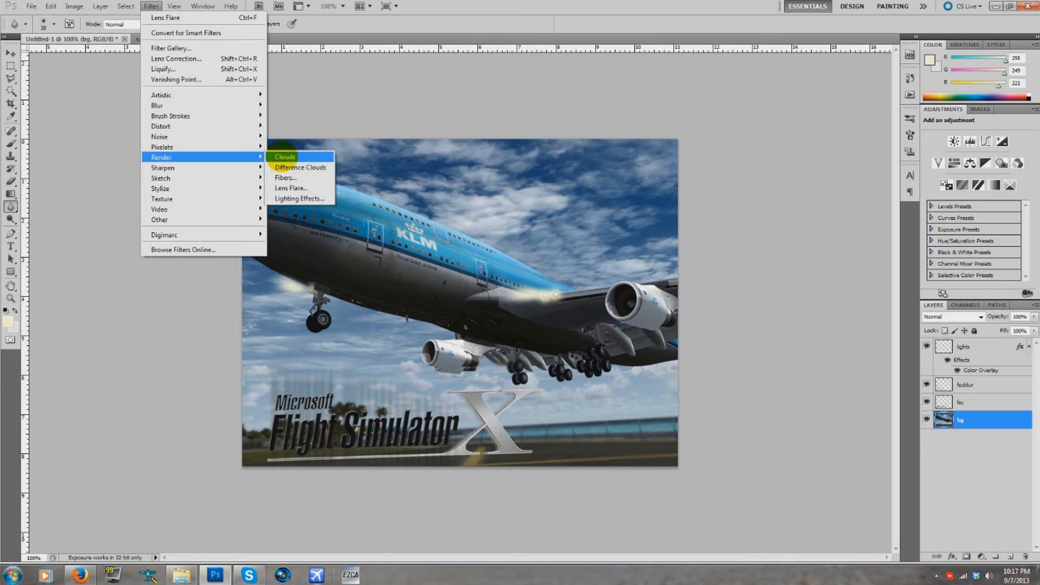
click(293, 198)
click(501, 177)
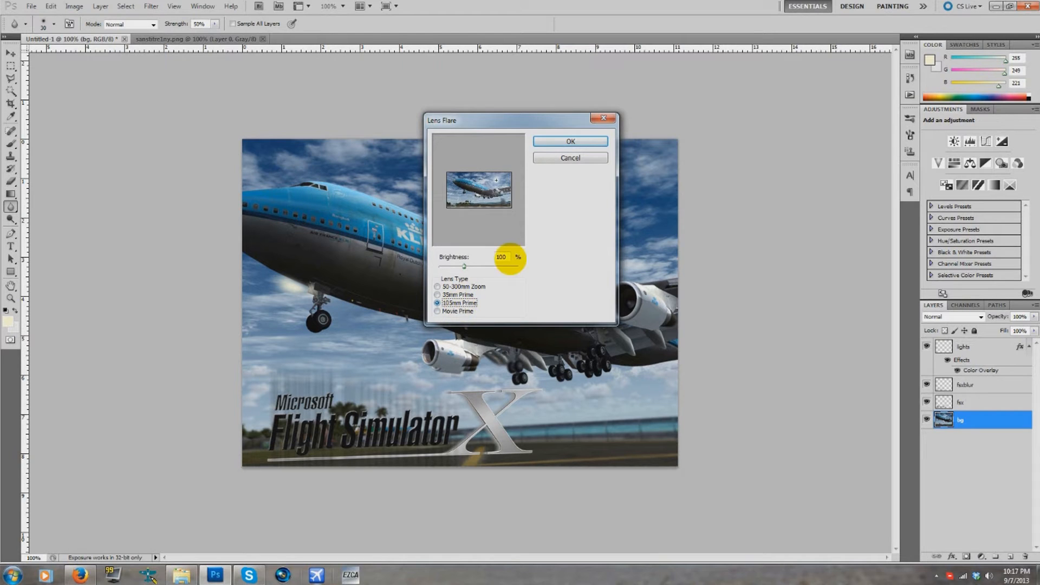
click(570, 142)
Step: Render a bright white lens flare in the upper-right corner of the sky on the bg layer
click(151, 6)
mouse_move(196, 158)
click(293, 188)
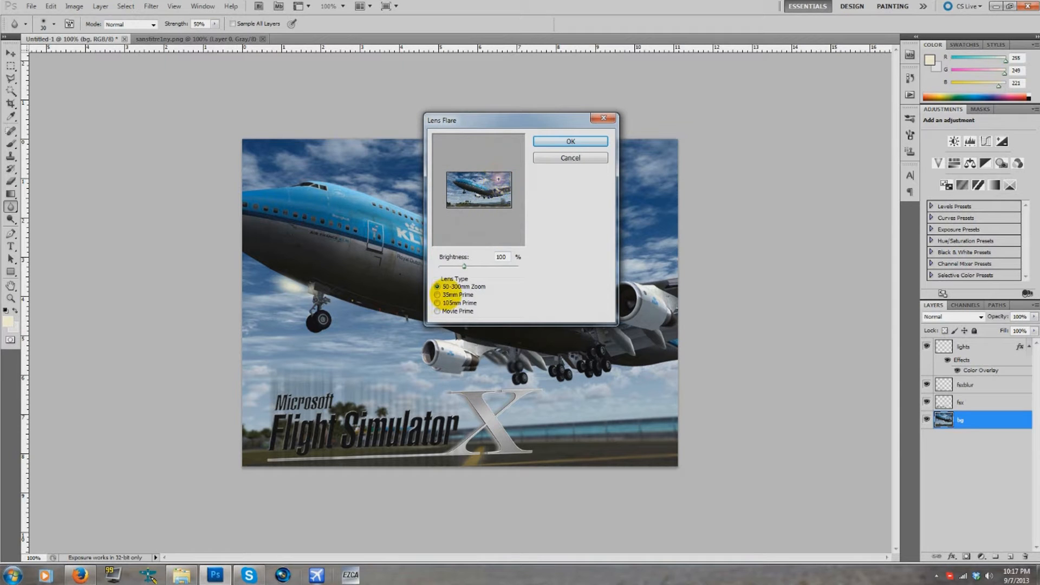
click(572, 143)
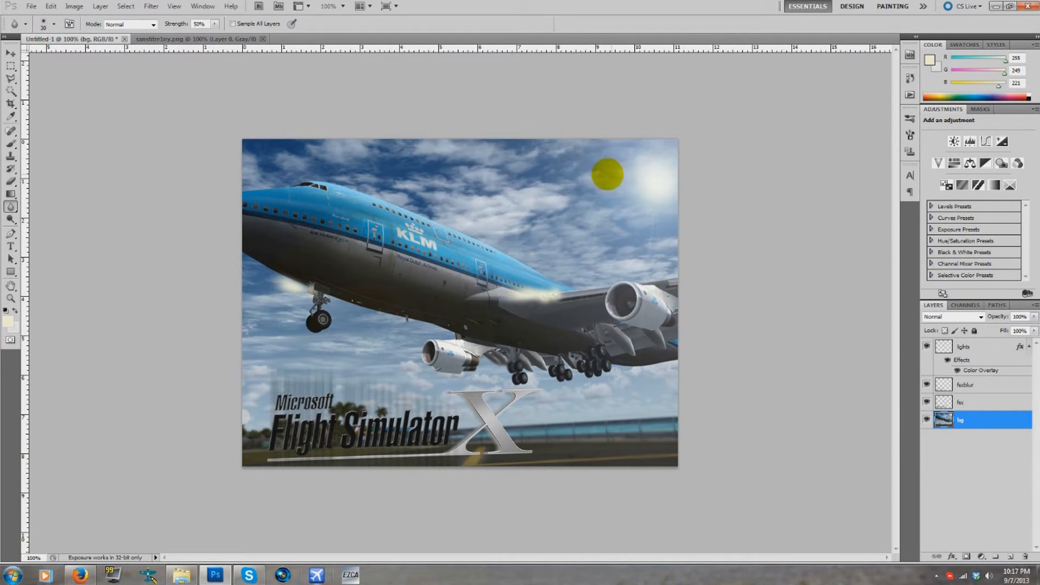
Step: Undo the last lens flare, try a 105mm Prime flare at 100% brightness in the upper-right sky of the bg layer and undo it too
key(ctrl+z)
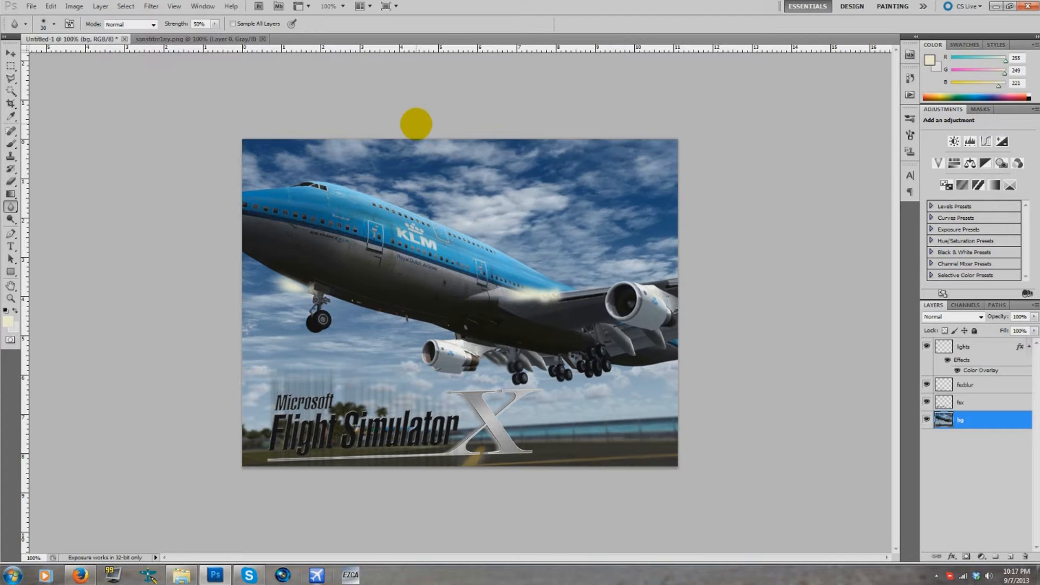
click(152, 6)
mouse_move(214, 158)
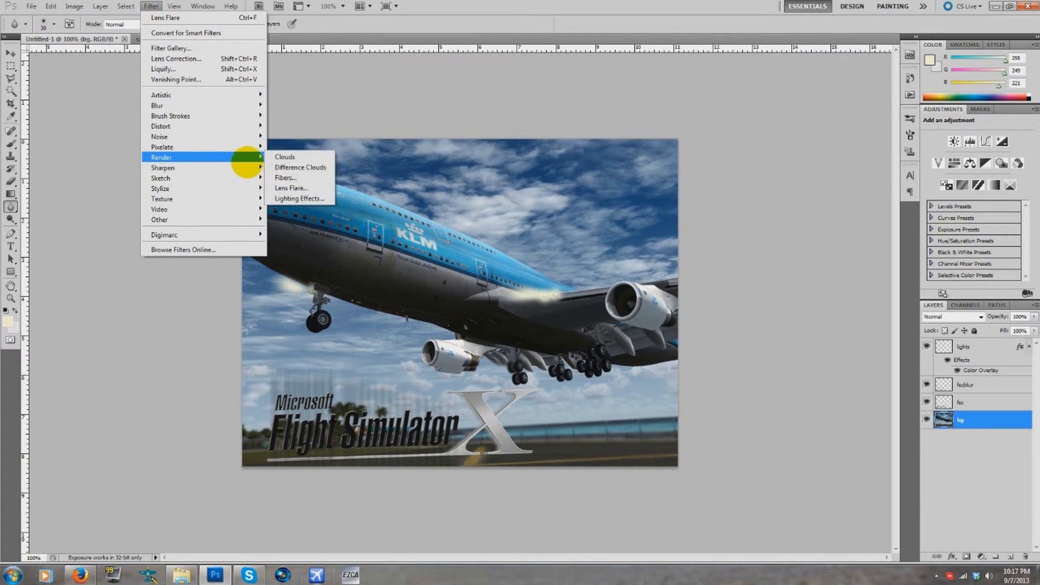
click(301, 188)
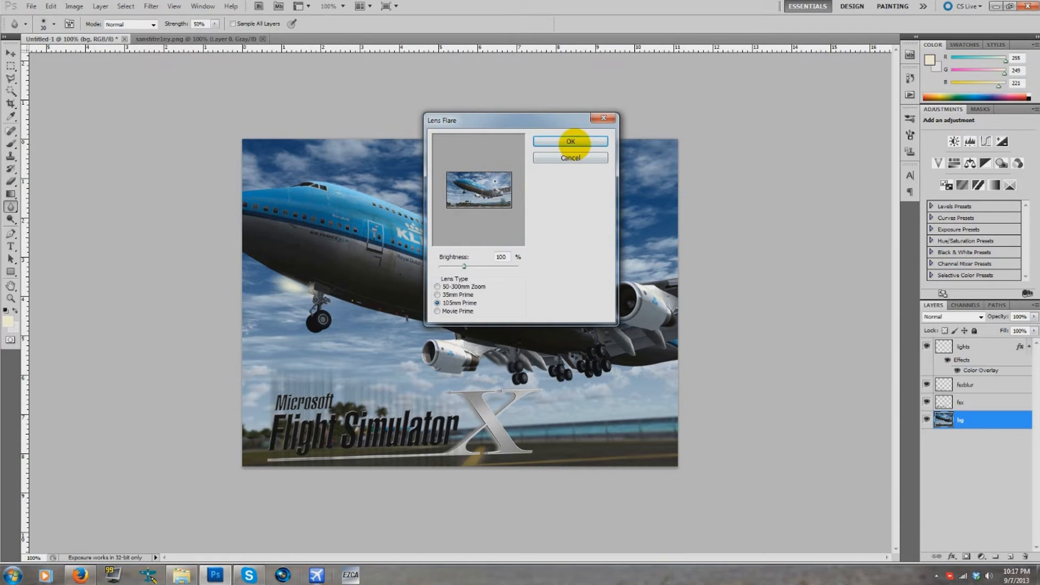
click(571, 141)
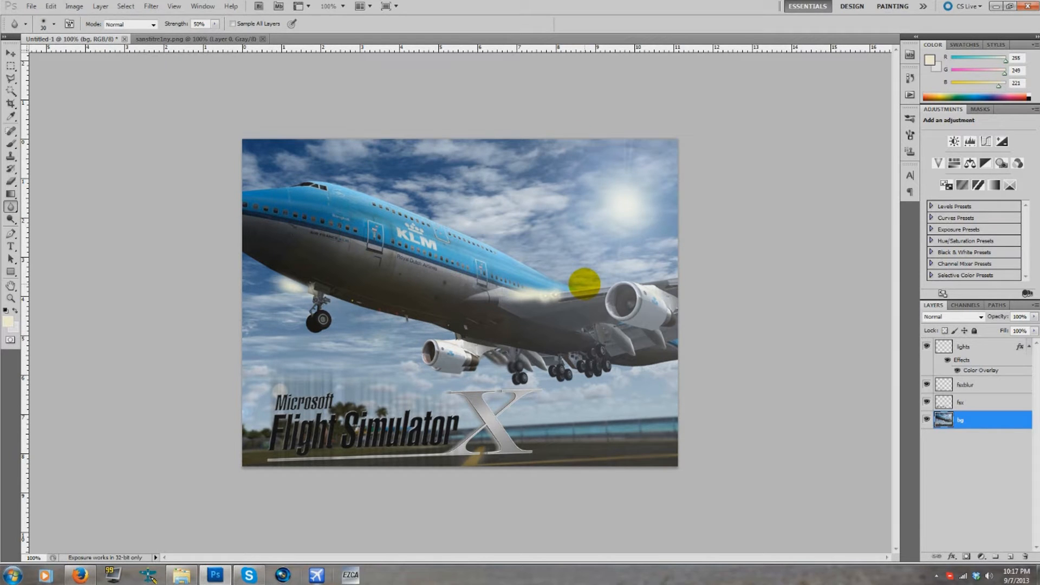
click(1006, 420)
key(ctrl+z)
Step: Try applying a lens flare on a new empty layer above bg and delete that layer
click(1010, 556)
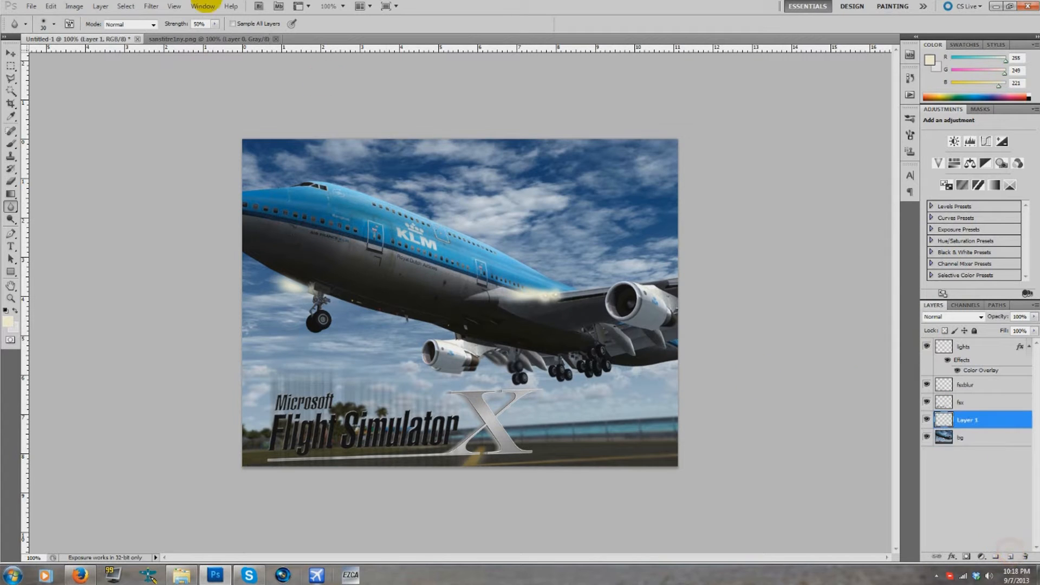
click(151, 6)
mouse_move(190, 157)
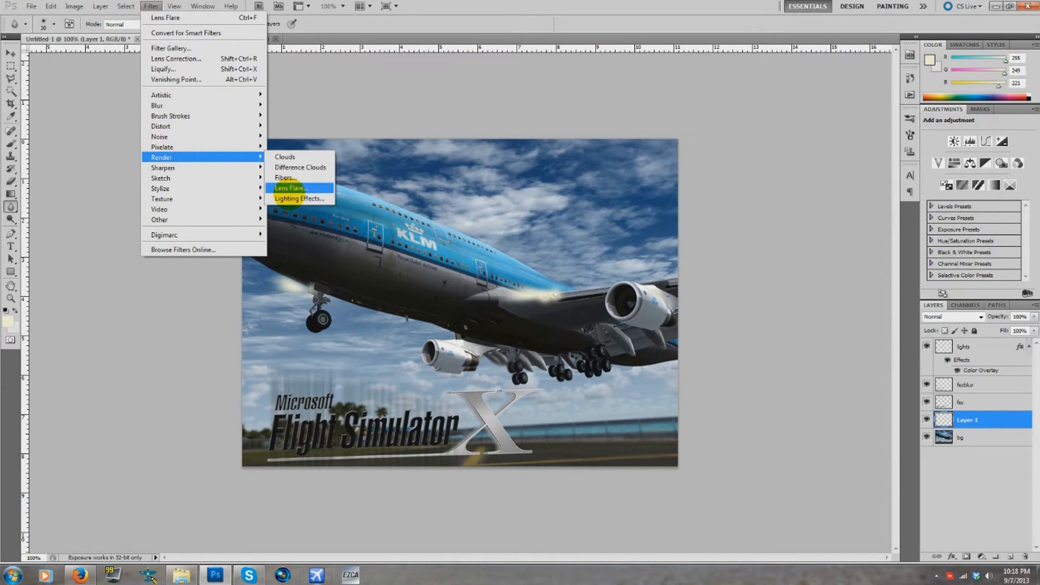
click(290, 187)
click(556, 210)
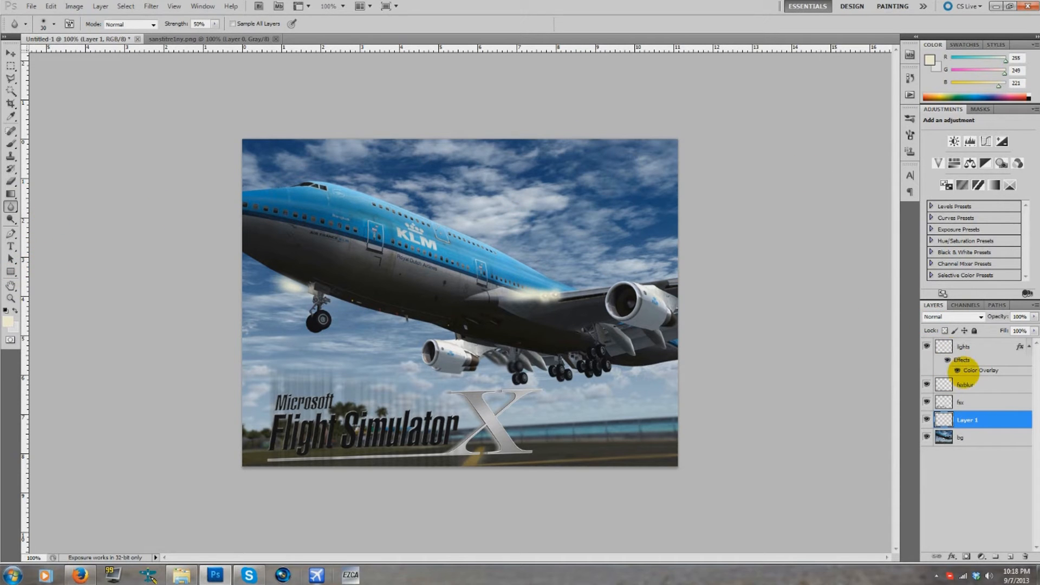
click(963, 434)
click(963, 421)
key(Delete)
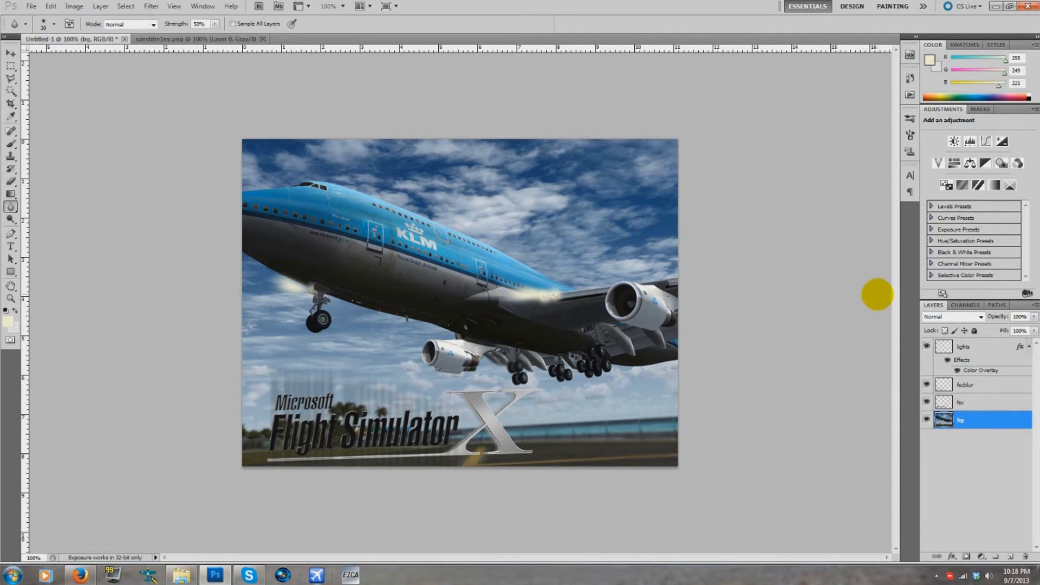
Step: Save the artwork to the Desktop as backup.psd in Photoshop format with layers and Maximize Compatibility on
click(31, 6)
click(136, 172)
click(515, 282)
double_click(513, 268)
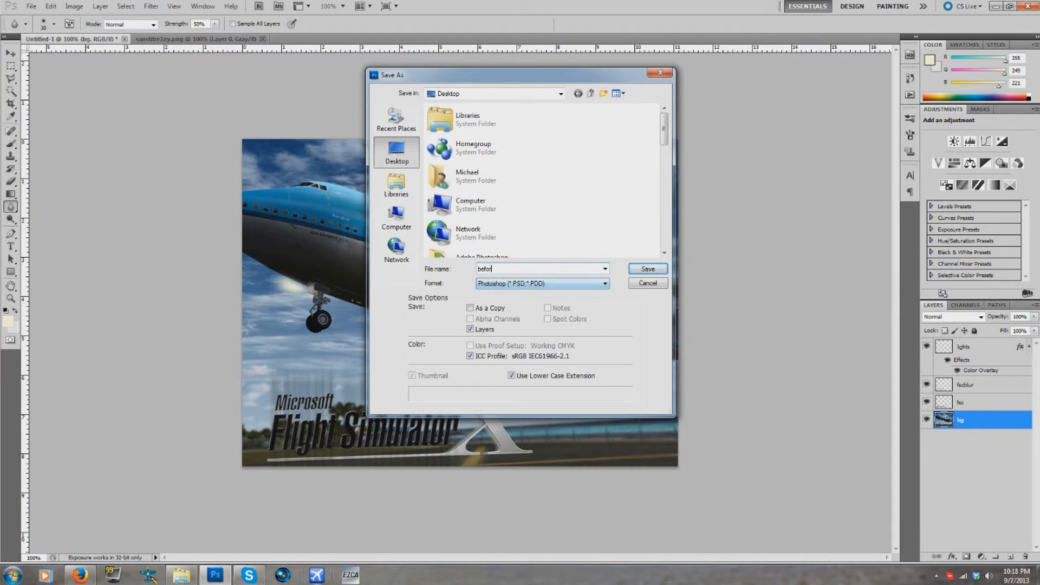
text(back)
key(Return)
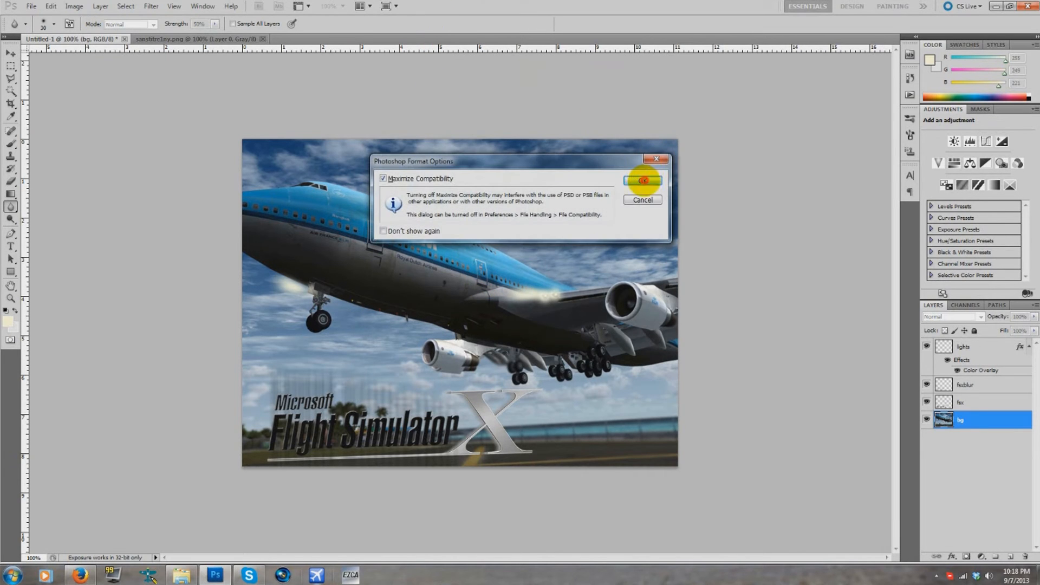
click(642, 180)
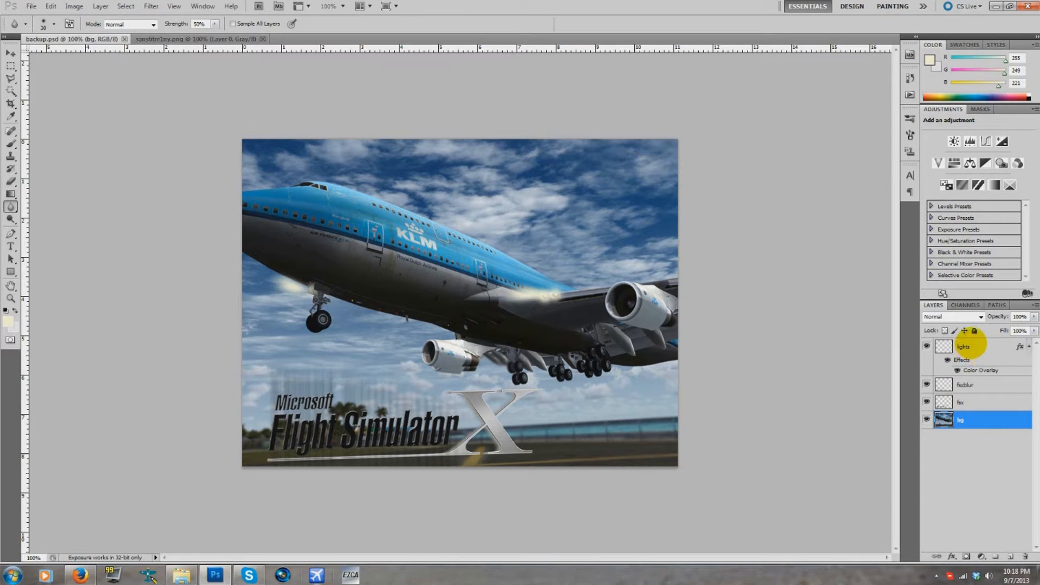
Step: Merge the lights and bg layers and place the merged layer below the fsxblur and fsx layers
shift+click(970, 345)
right_click(977, 417)
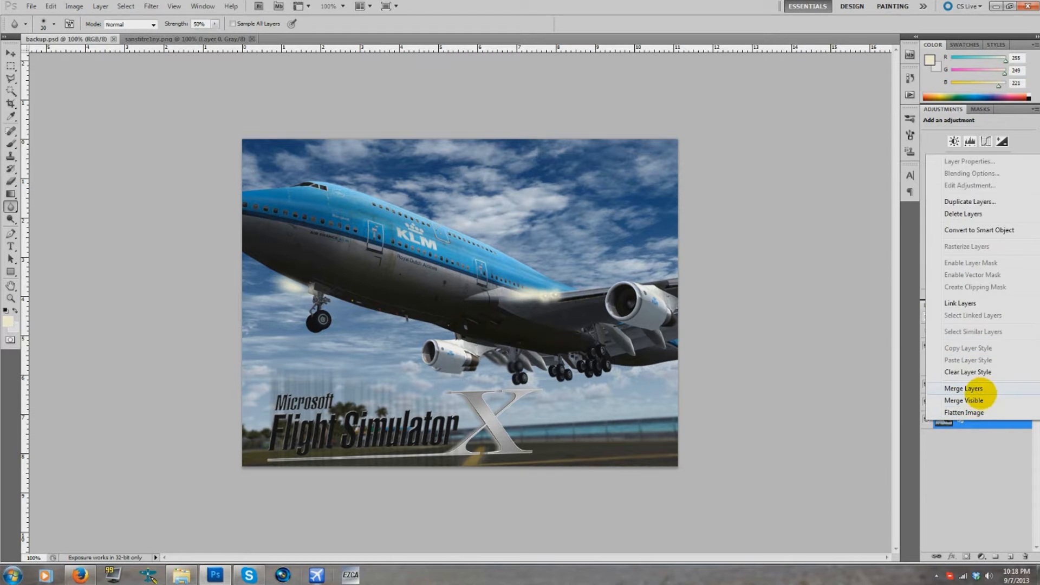
click(974, 389)
drag(951, 348, 951, 390)
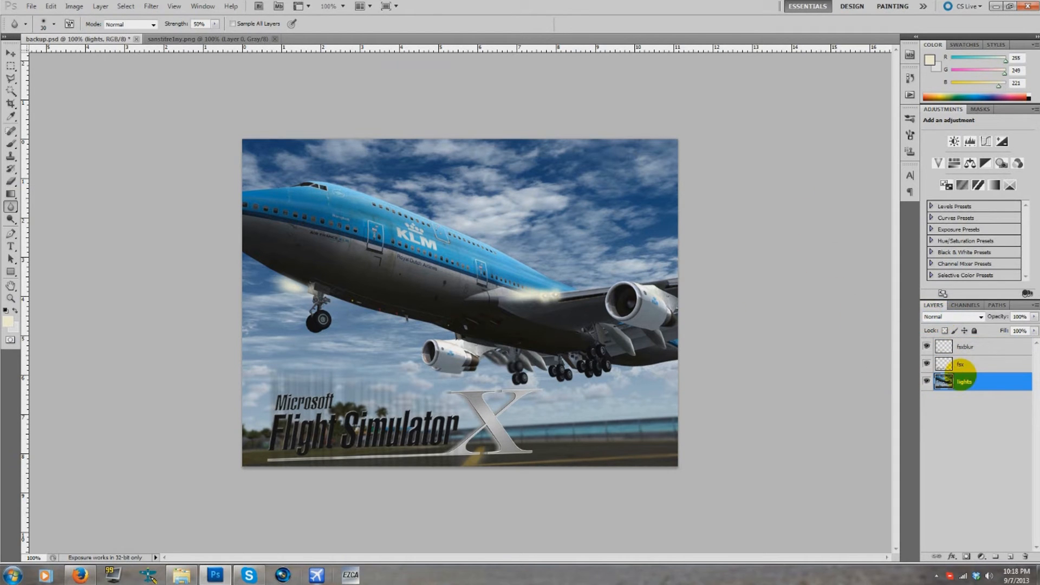
right_click(953, 373)
click(971, 126)
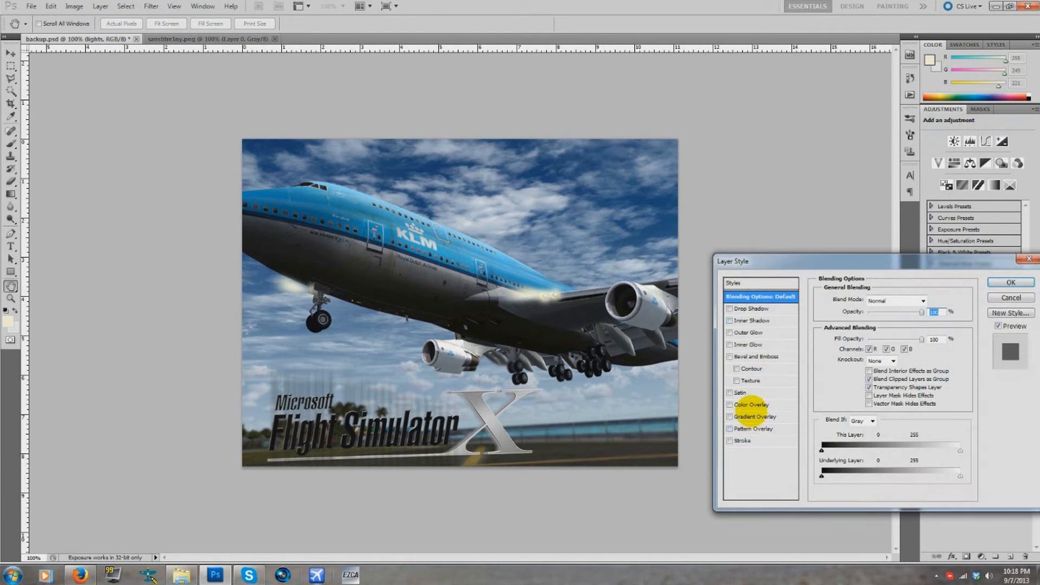
click(1000, 296)
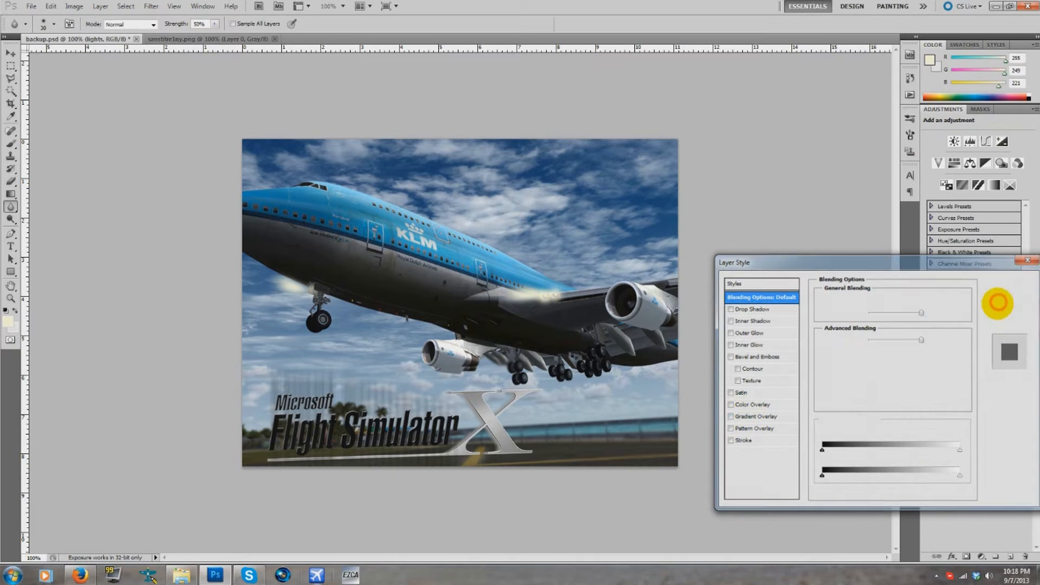
Step: Place a vertical guide just inside the image's left edge, try a narrow rectangle along it and undo the rectangle
key(r)
drag(25, 233, 249, 222)
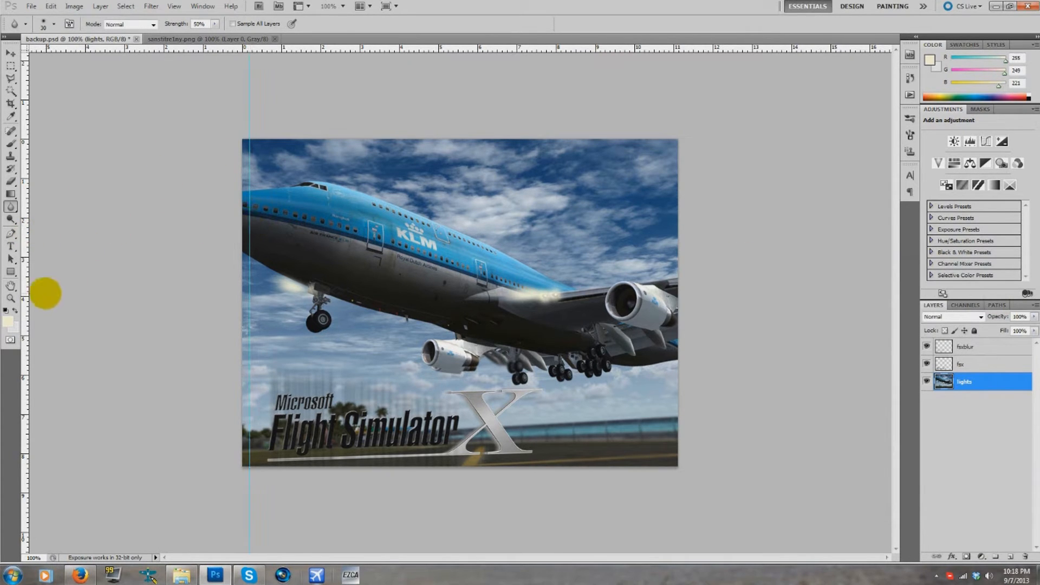
click(10, 270)
drag(247, 474, 252, 146)
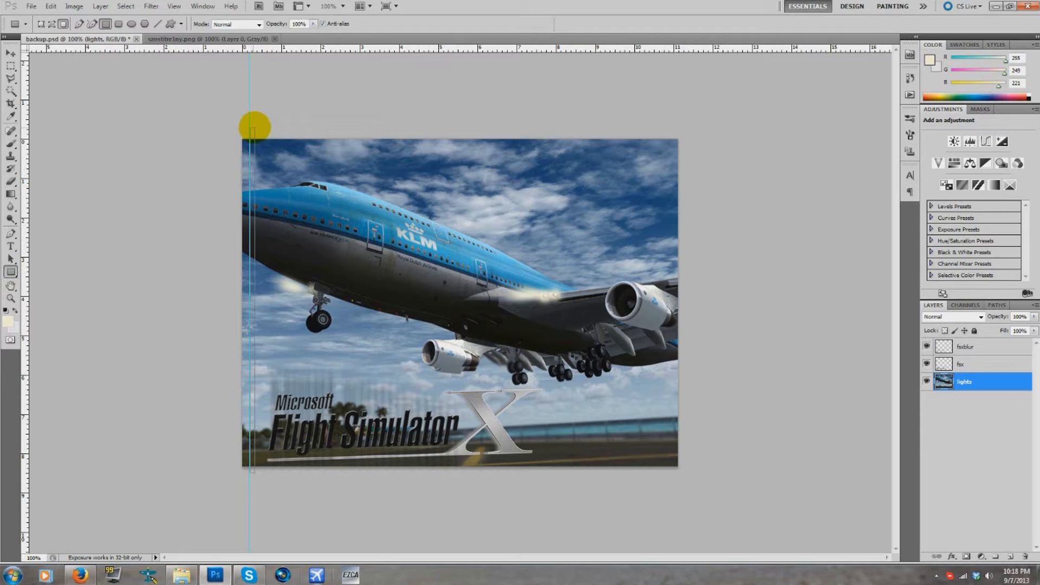
drag(254, 126, 255, 127)
key(ctrl+z)
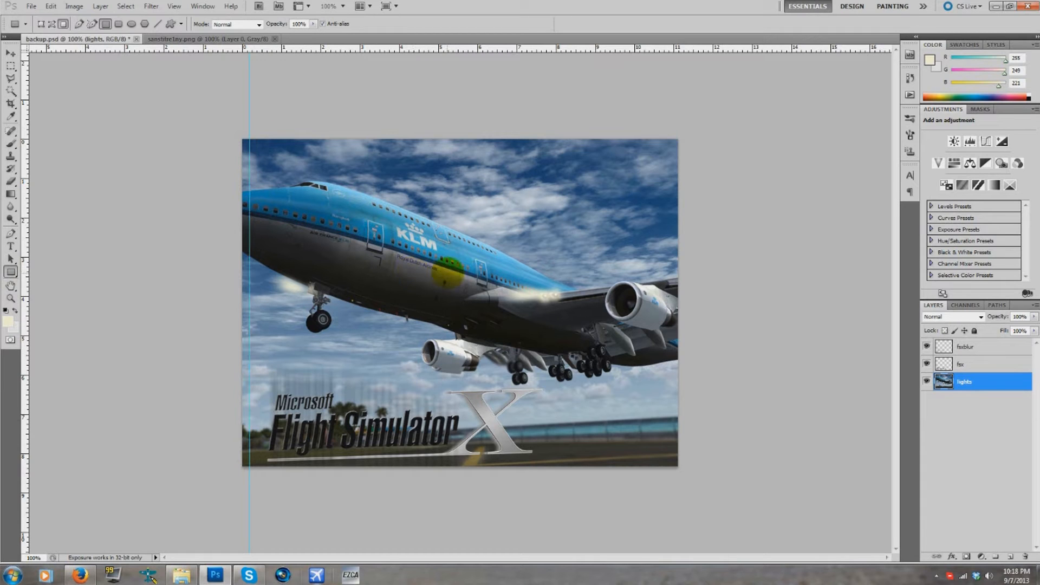
Step: Try a Smooth Inner Bevel on the lights layer with 531% depth, 9 px size and 8 px soften, leaving Contour off
right_click(948, 379)
click(948, 137)
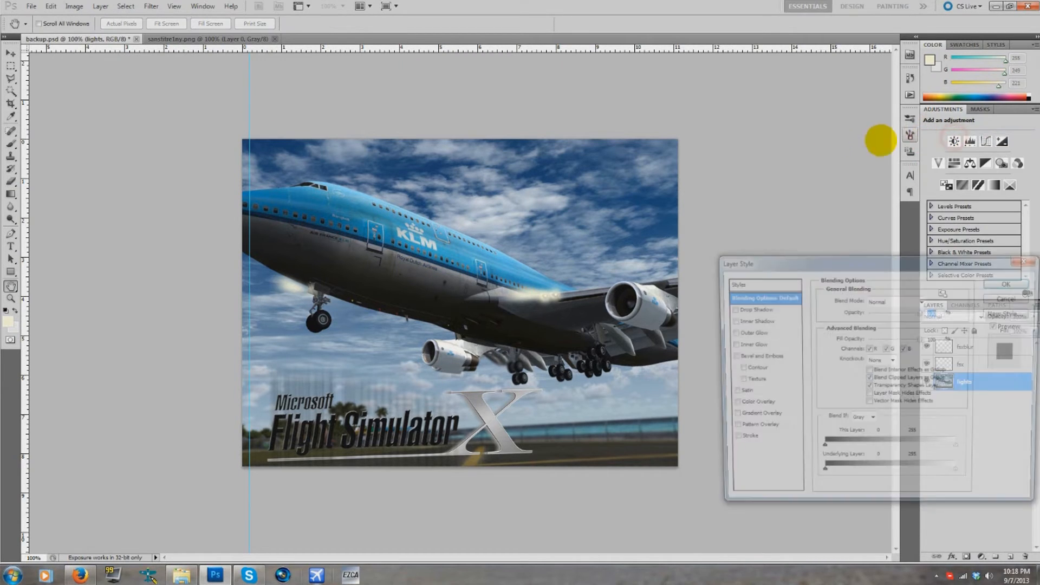
click(760, 355)
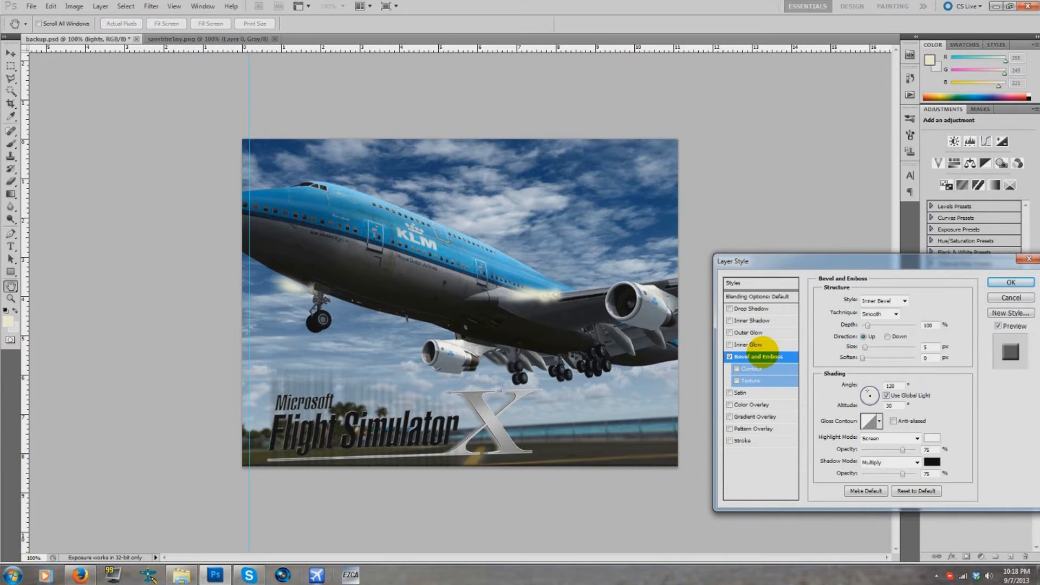
click(751, 369)
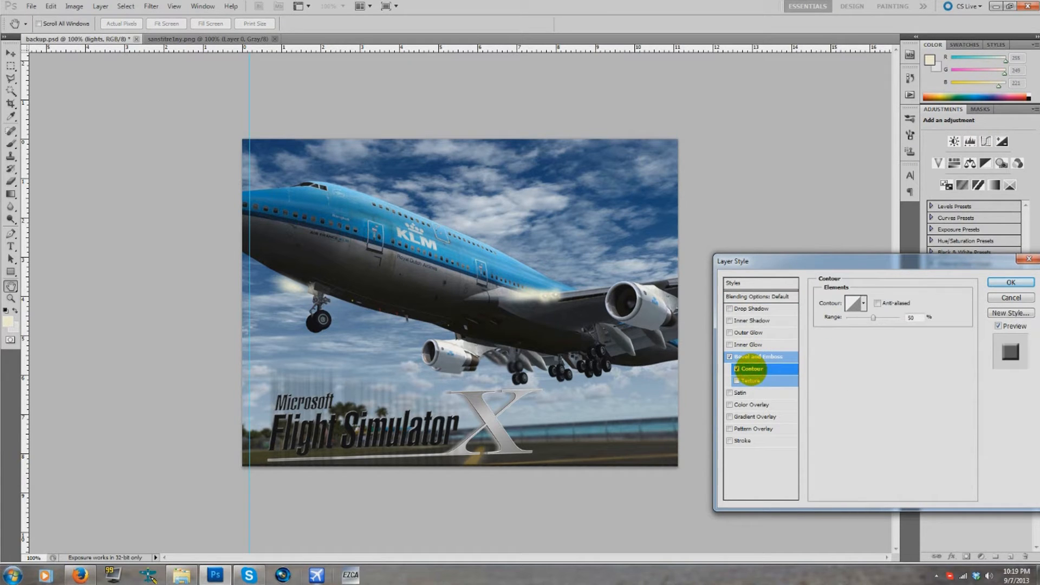
click(747, 356)
click(737, 368)
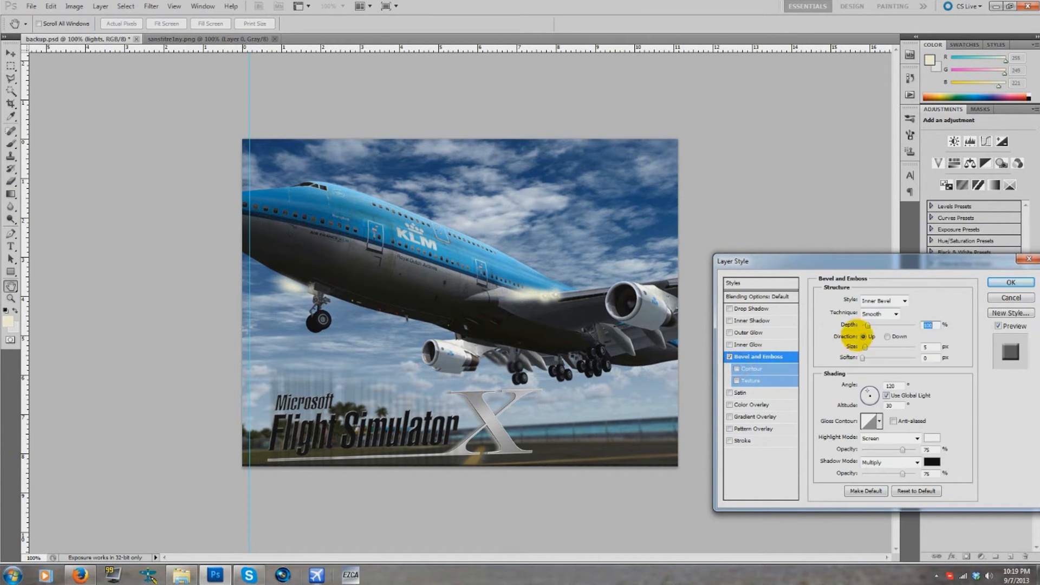
mouse_move(867, 325)
mouse_down()
mouse_move(897, 325)
mouse_move(888, 346)
mouse_move(875, 347)
mouse_up()
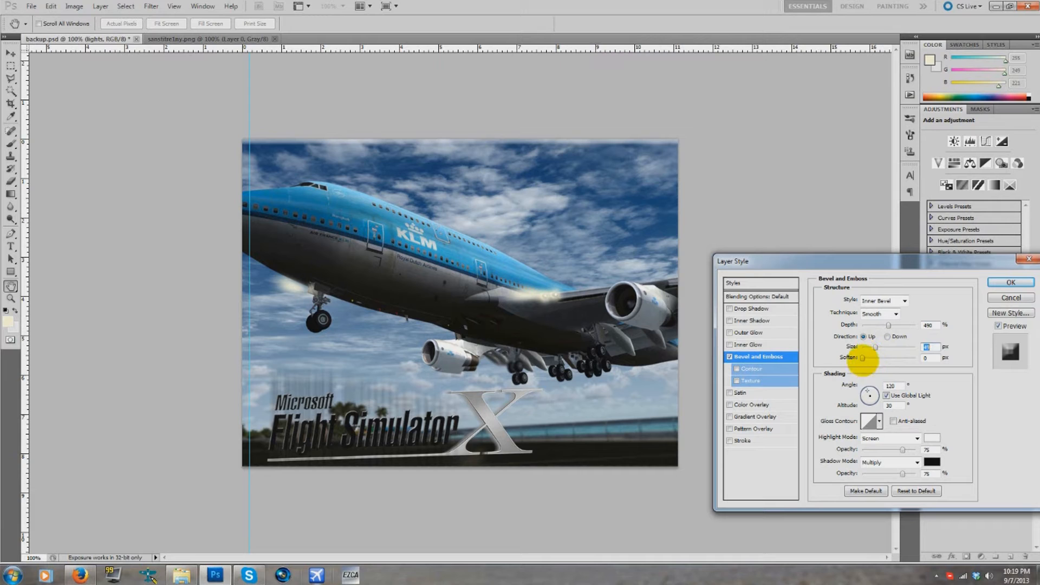
mouse_move(876, 347)
mouse_down()
mouse_move(845, 326)
mouse_move(889, 327)
mouse_up()
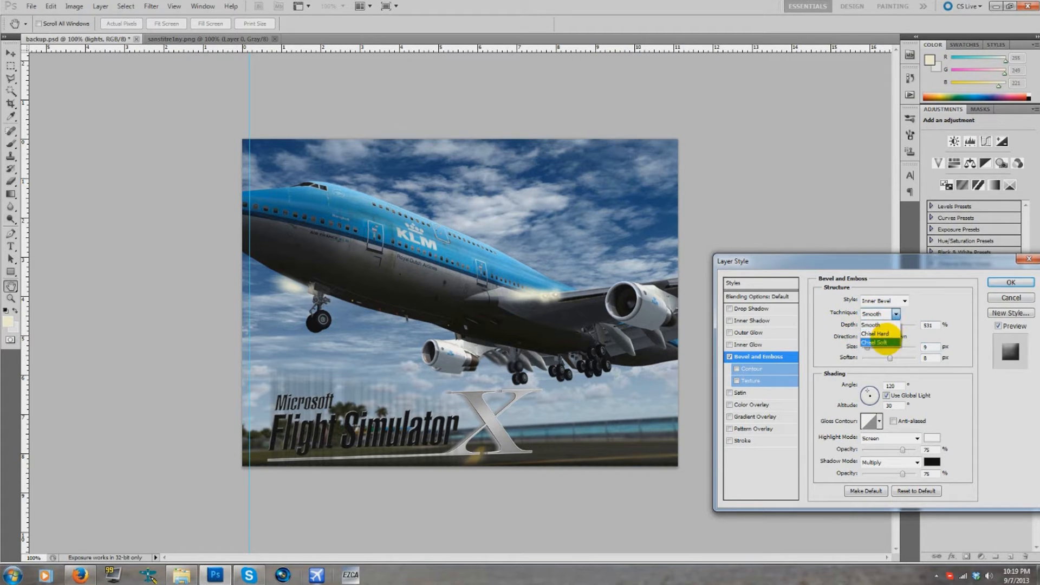
Step: Try the Outer Bevel style with 0 px size on the lights layer and cancel the layer style changes
click(888, 302)
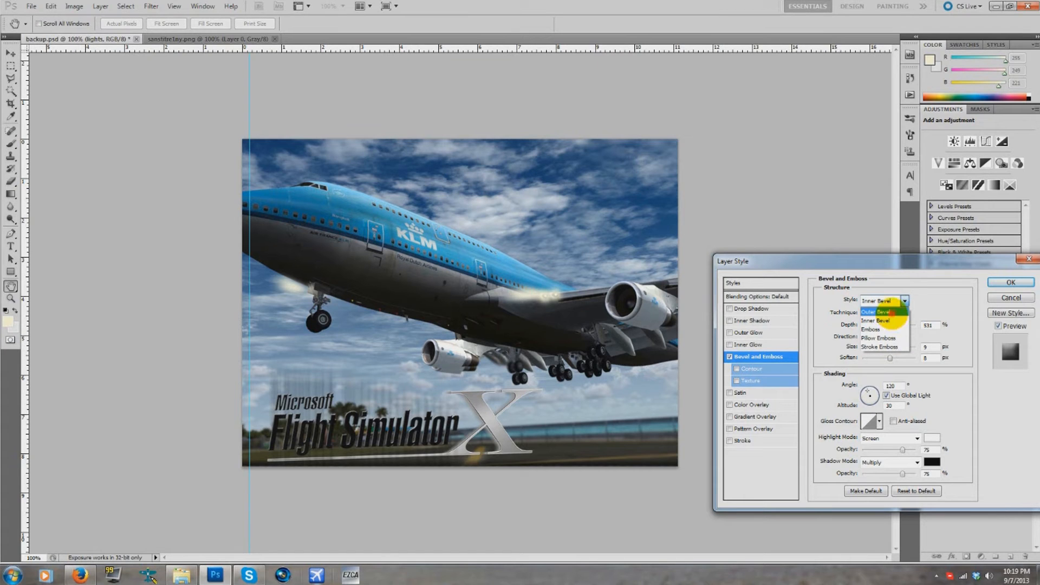
click(891, 313)
drag(866, 346, 893, 322)
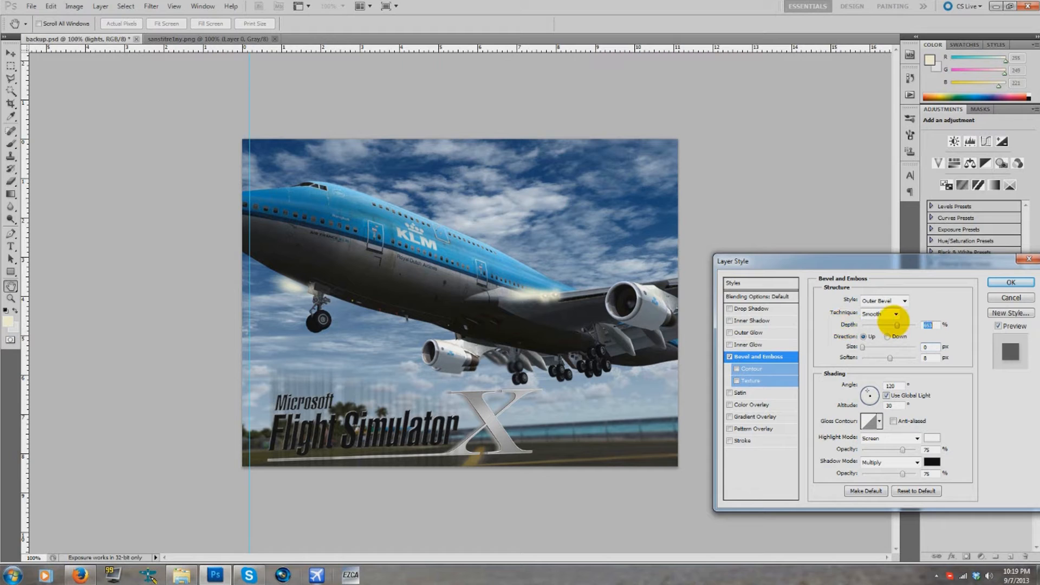
click(1010, 298)
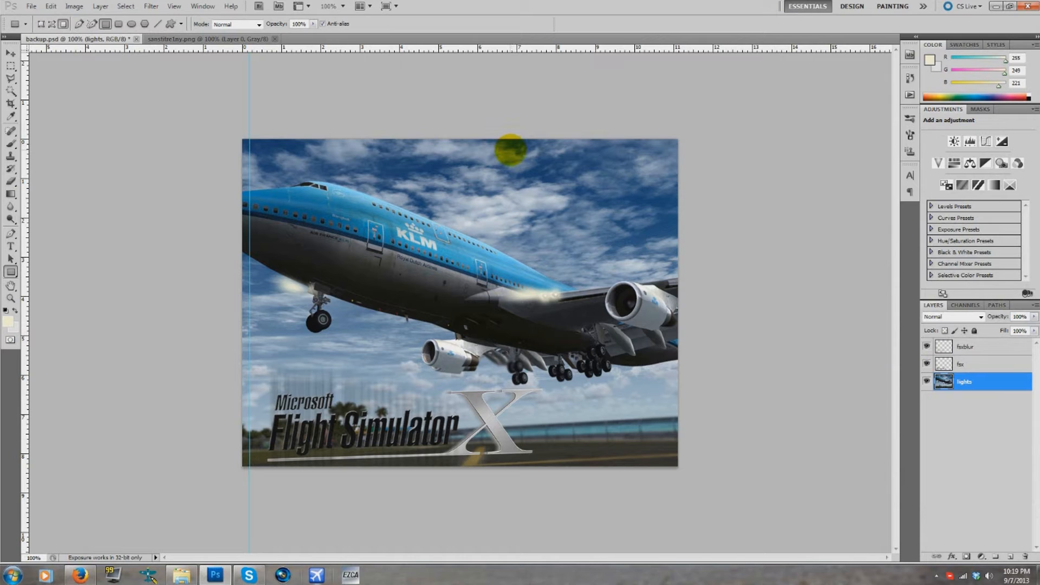
Step: Check the artwork's pixel dimensions and create a new transparent RGB document 820 pixels wide at 72 pixels/inch
click(71, 7)
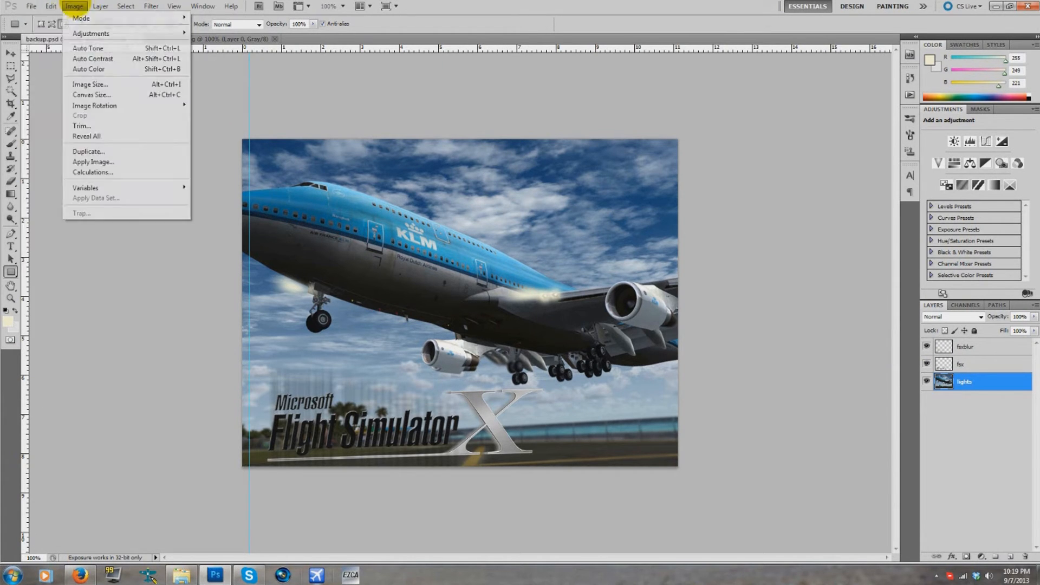
click(103, 85)
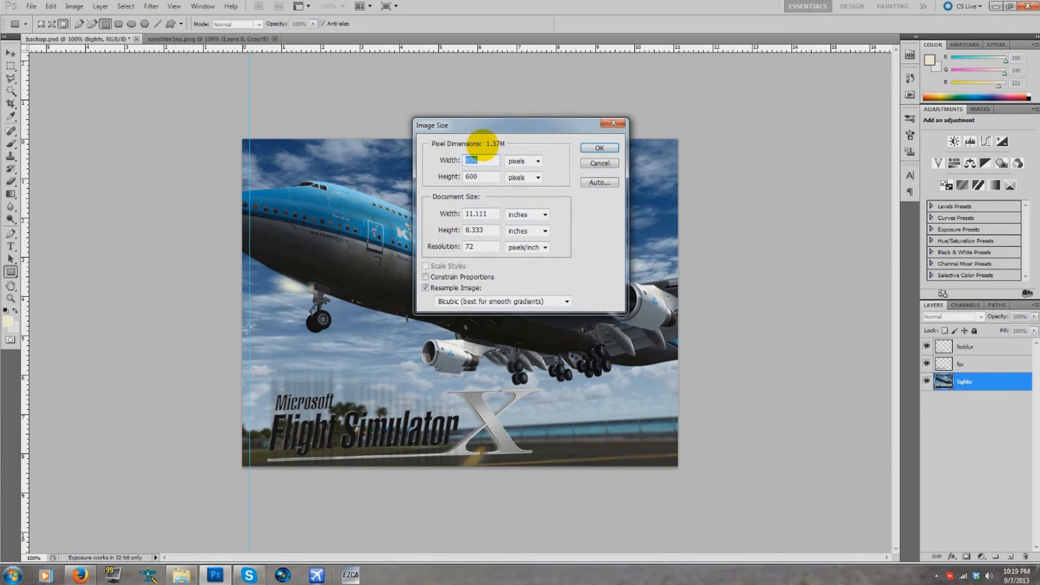
click(599, 163)
click(31, 6)
click(57, 20)
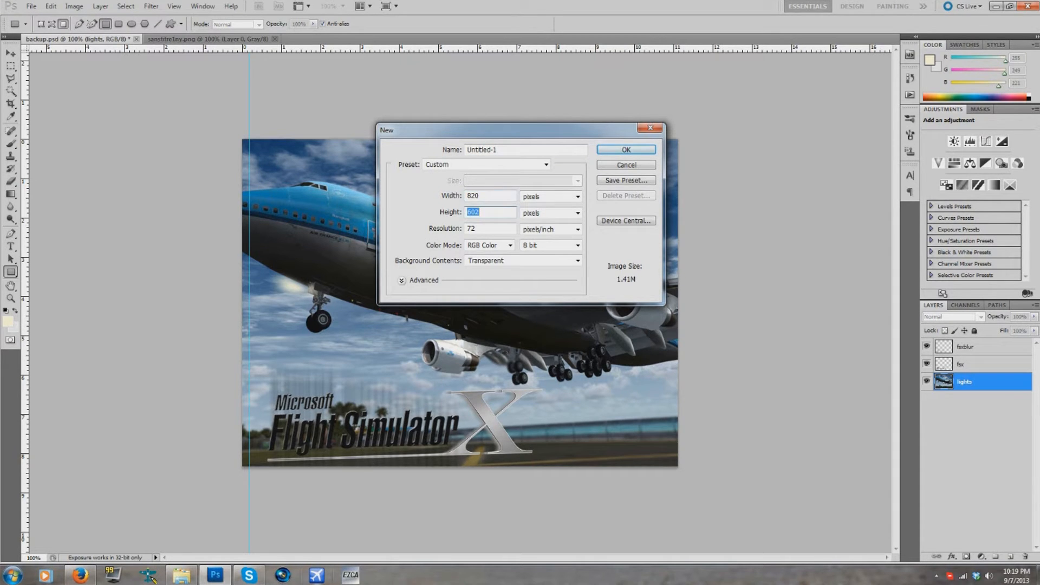
key(Return)
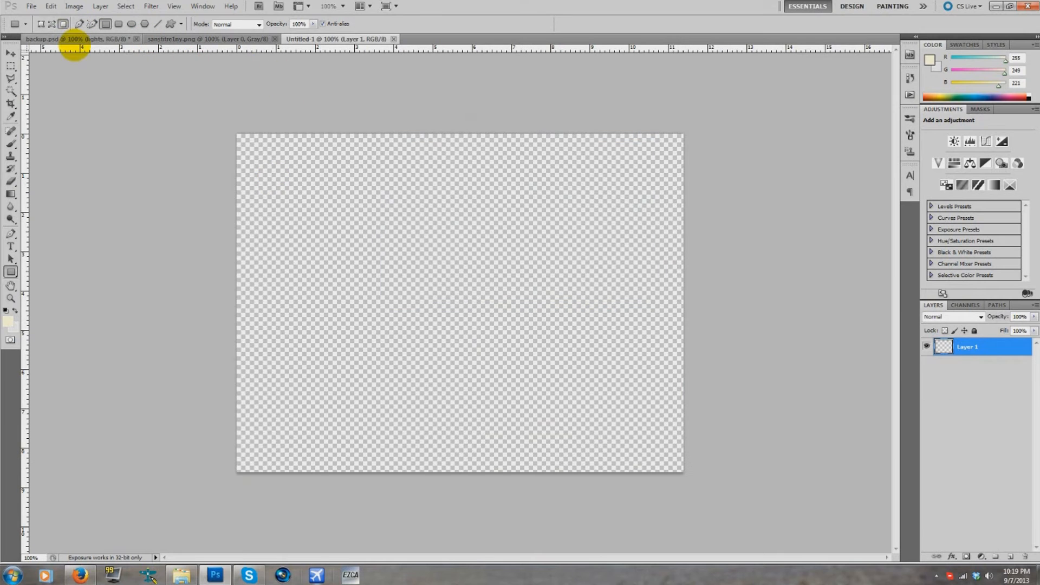
Step: Select the whole canvas of backup.psd and copy the merged lights layer
click(78, 42)
mouse_move(176, 97)
mouse_down()
mouse_move(239, 121)
mouse_move(475, 409)
mouse_up()
key(ctrl+z)
click(11, 66)
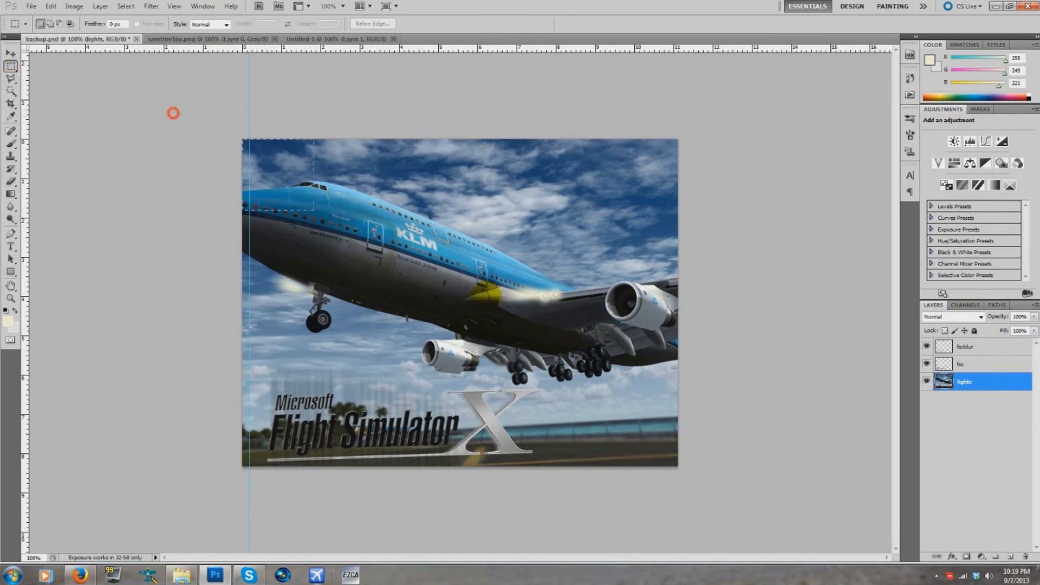
key(ctrl+a)
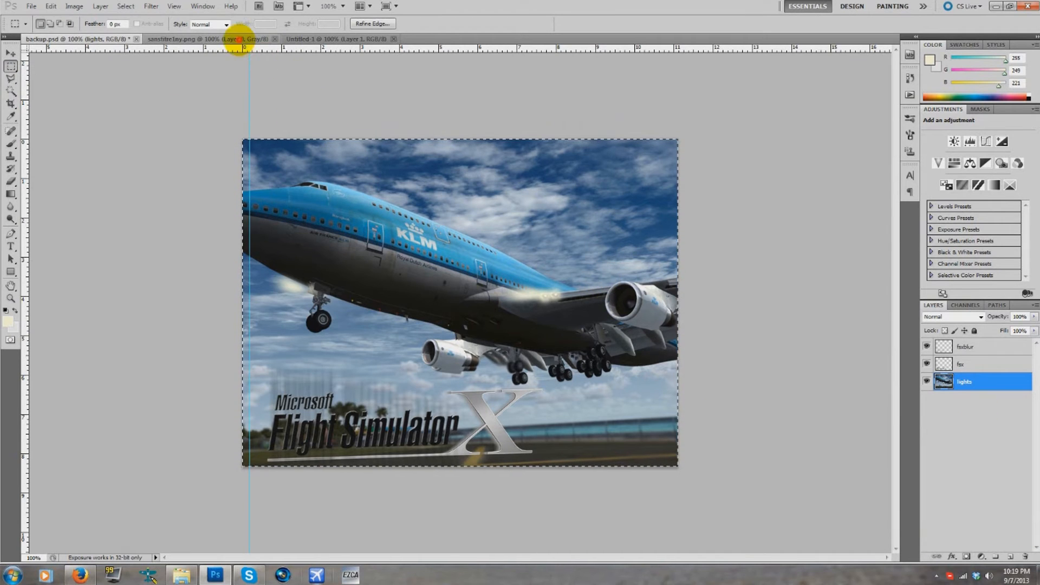
Step: Try pasting the copied plane image into the grayscale logo document and undo the paste
click(244, 41)
key(ctrl+v)
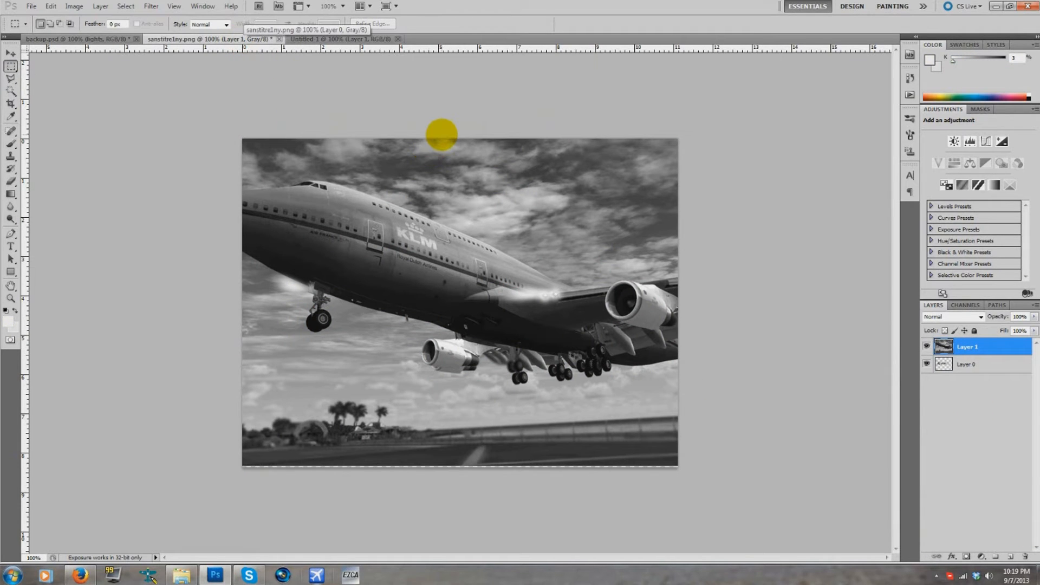
key(ctrl+z)
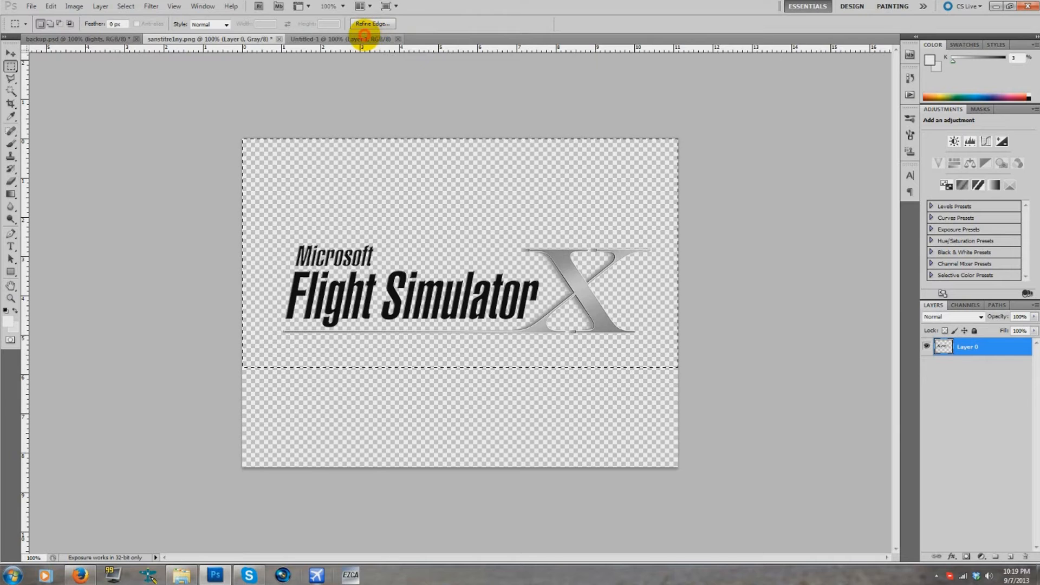
Step: Switch to the Untitled-1 document and try an Inner Bevel on the plane layer with 174% depth, experimenting with the softening
click(364, 39)
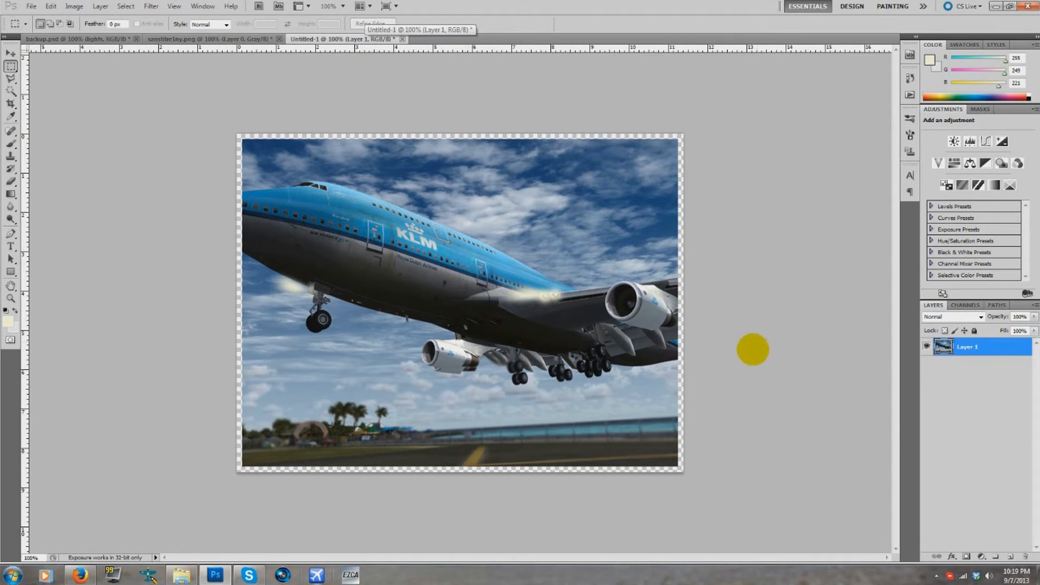
right_click(1008, 347)
click(972, 96)
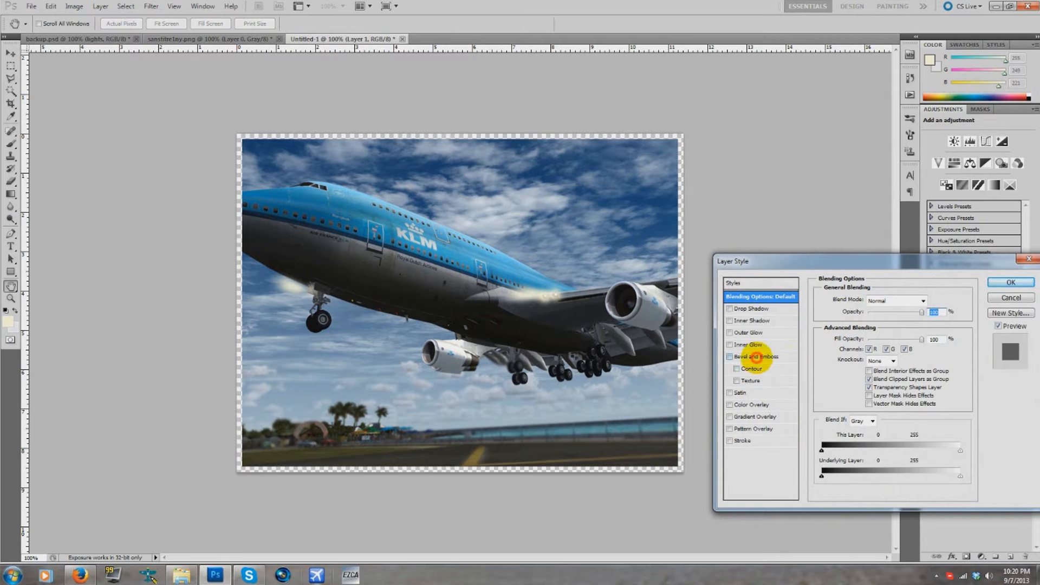
click(756, 356)
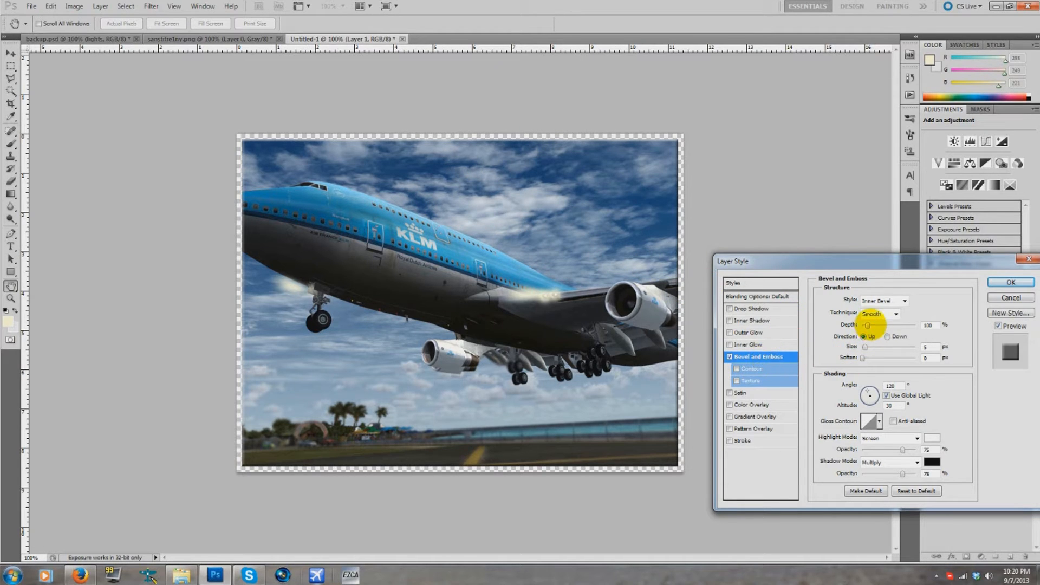
drag(867, 325, 886, 325)
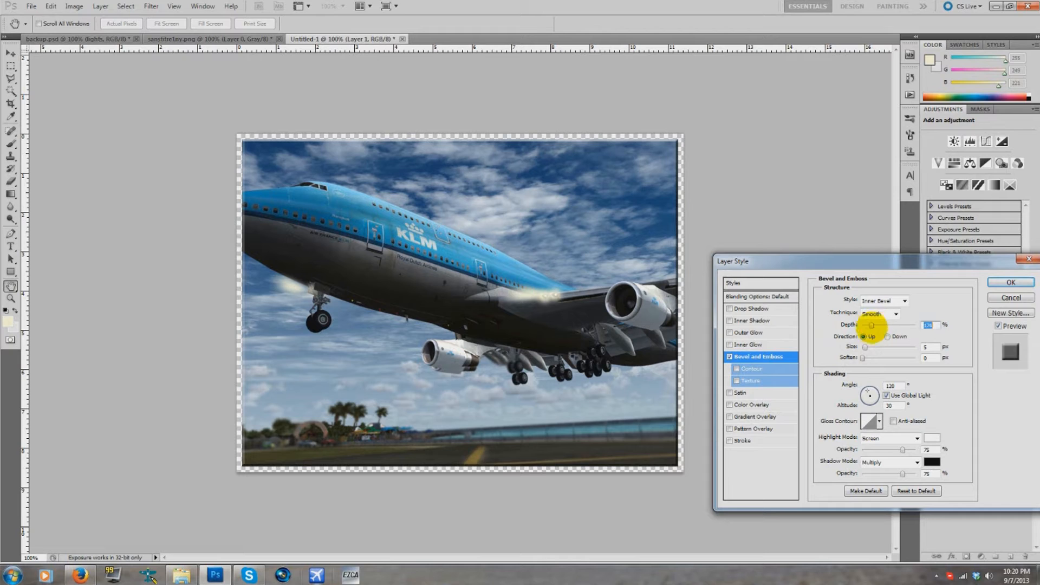
drag(867, 347, 865, 347)
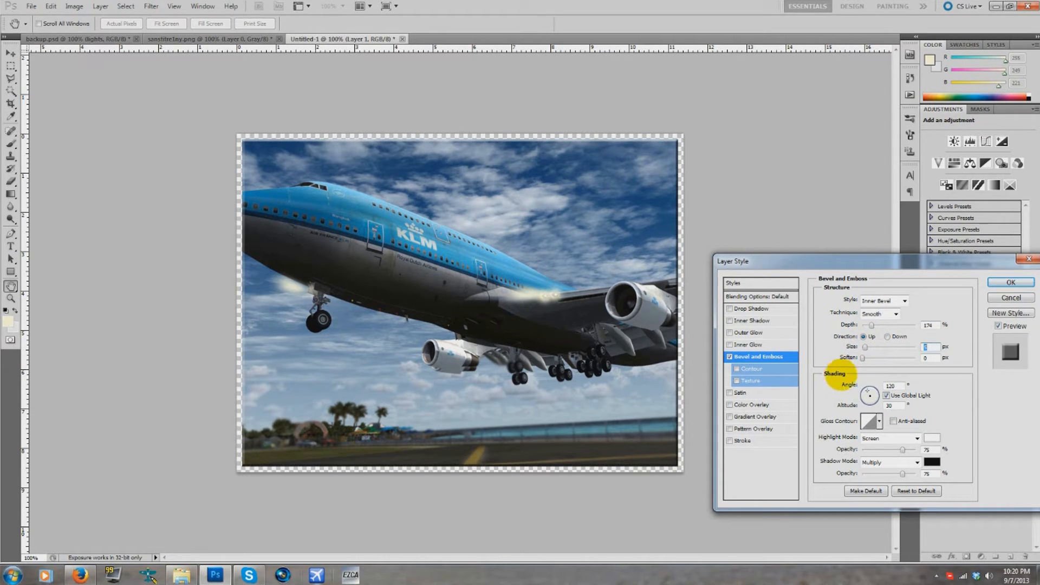
drag(872, 357, 878, 358)
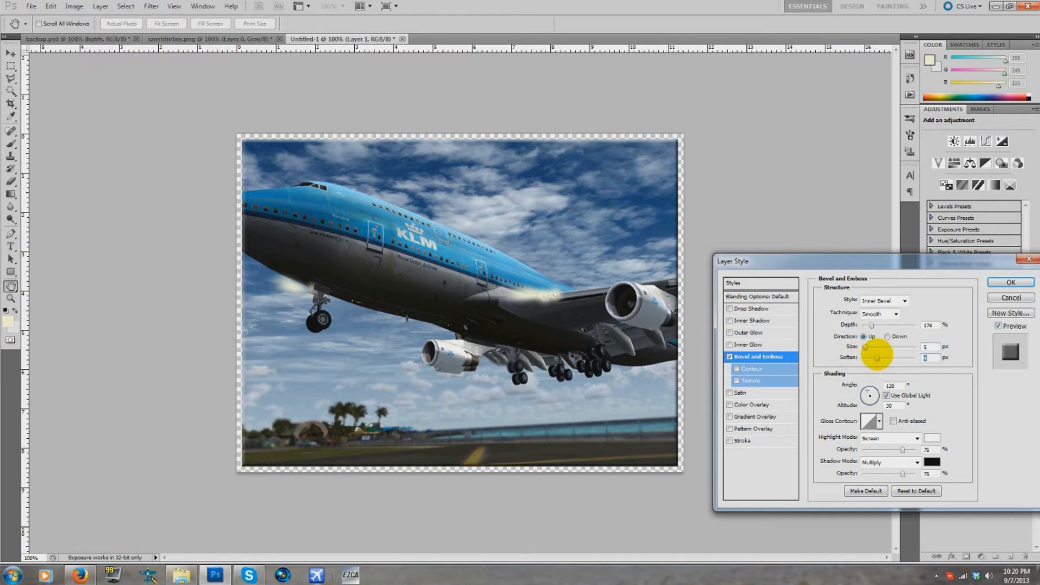
Step: Try a Color Overlay on the plane layer and replace it with a linear Gradient Overlay
click(752, 405)
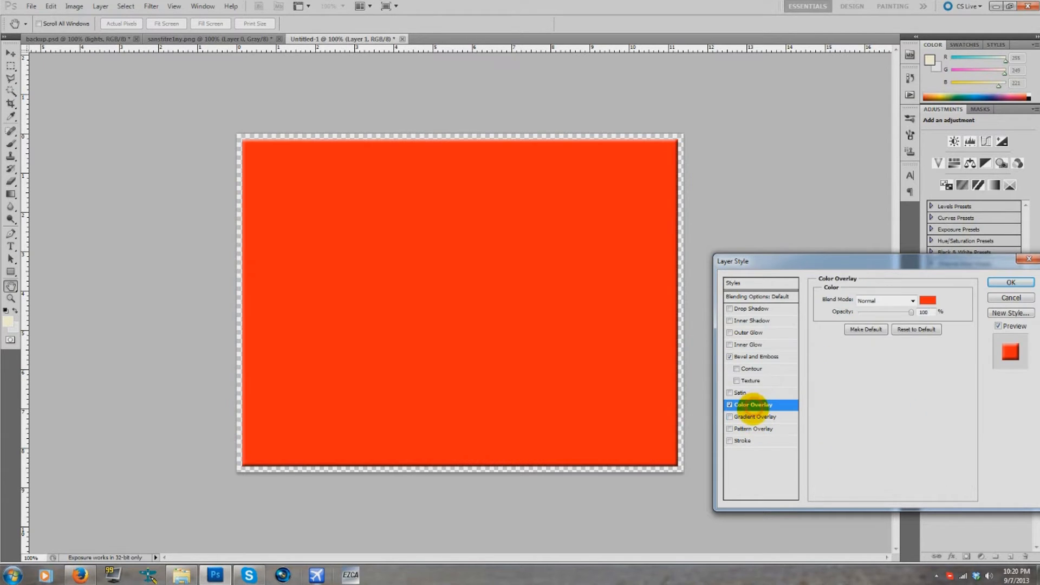
click(729, 404)
click(730, 416)
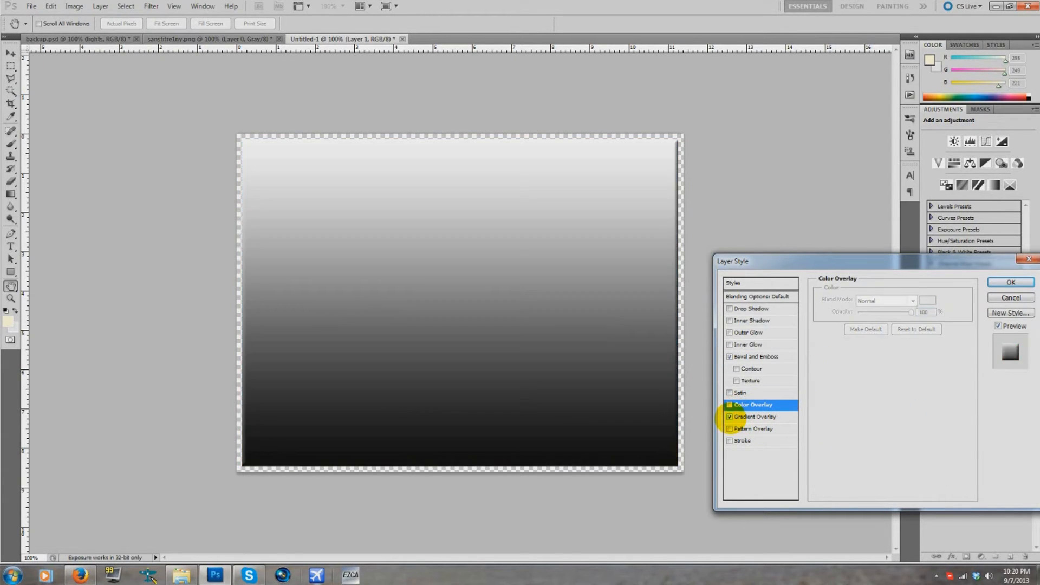
click(755, 417)
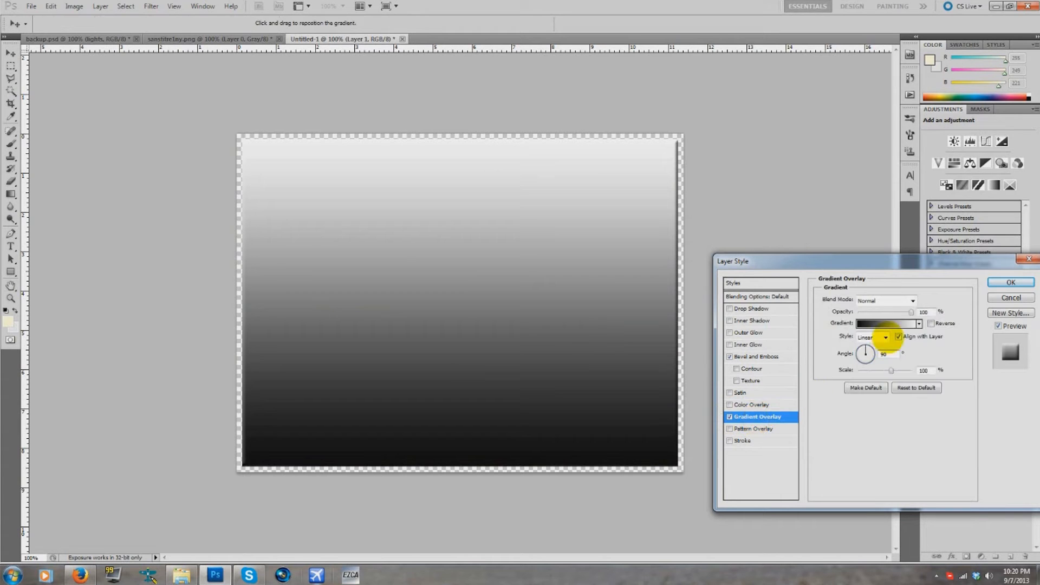
Step: Edit the overlay gradient so that the opacity of its end stop is 0%
click(887, 325)
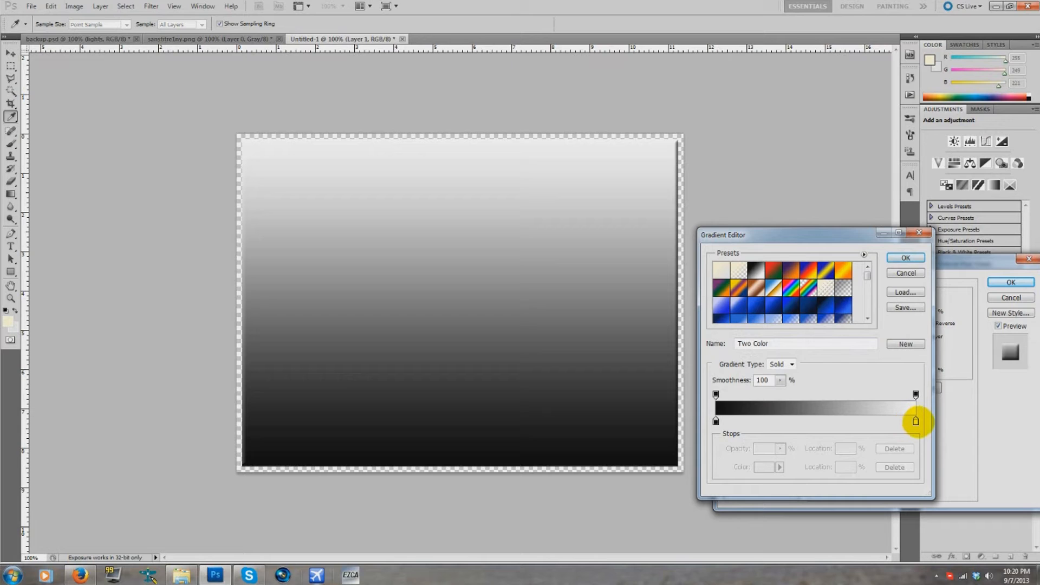
double_click(916, 421)
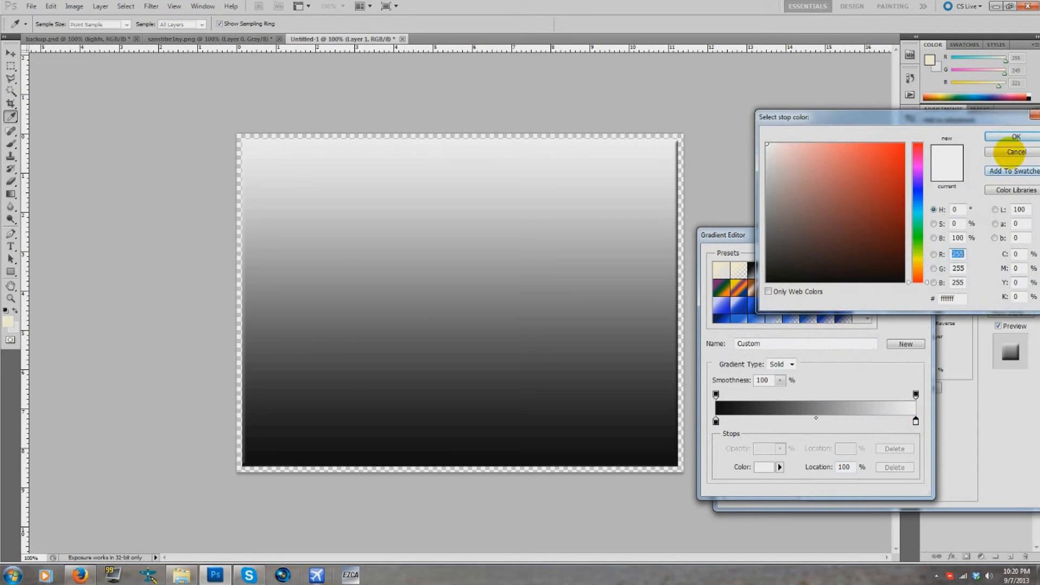
click(1008, 151)
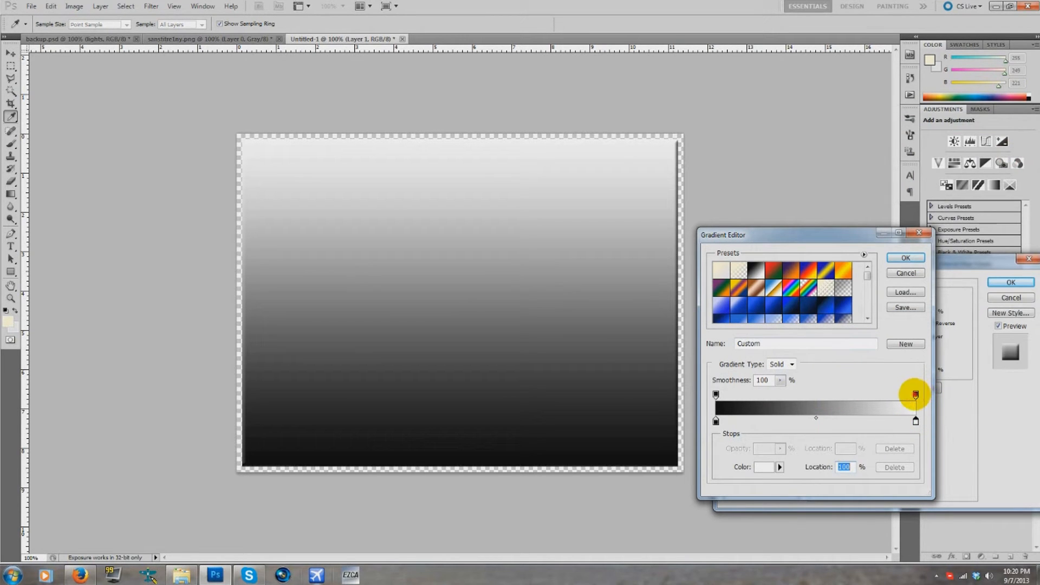
click(915, 395)
drag(740, 449, 519, 430)
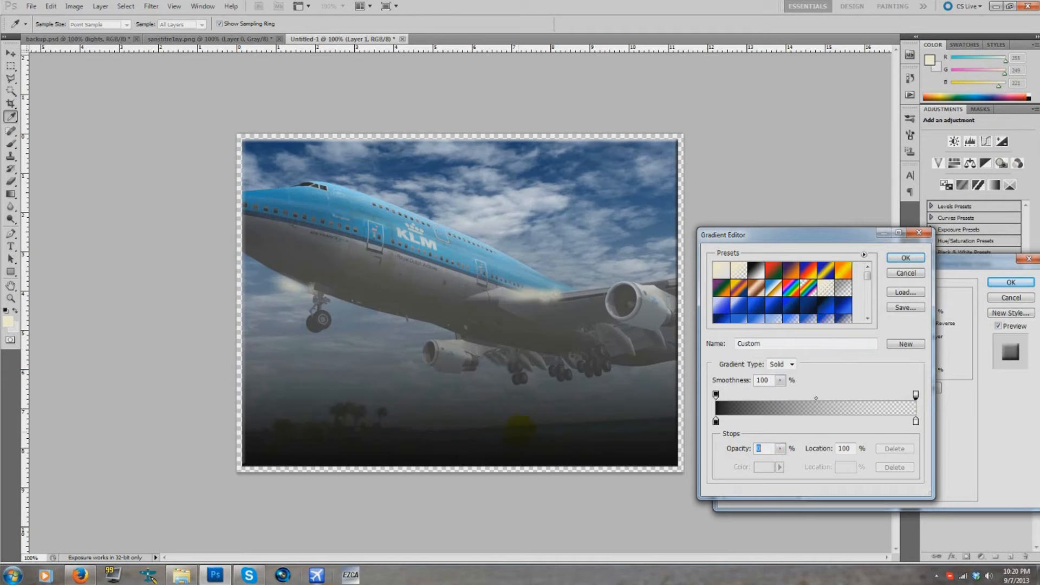
Step: Set the gradient's starting color stop to pale yellow fff1b7 and accept the gradient
double_click(716, 421)
drag(919, 219, 917, 258)
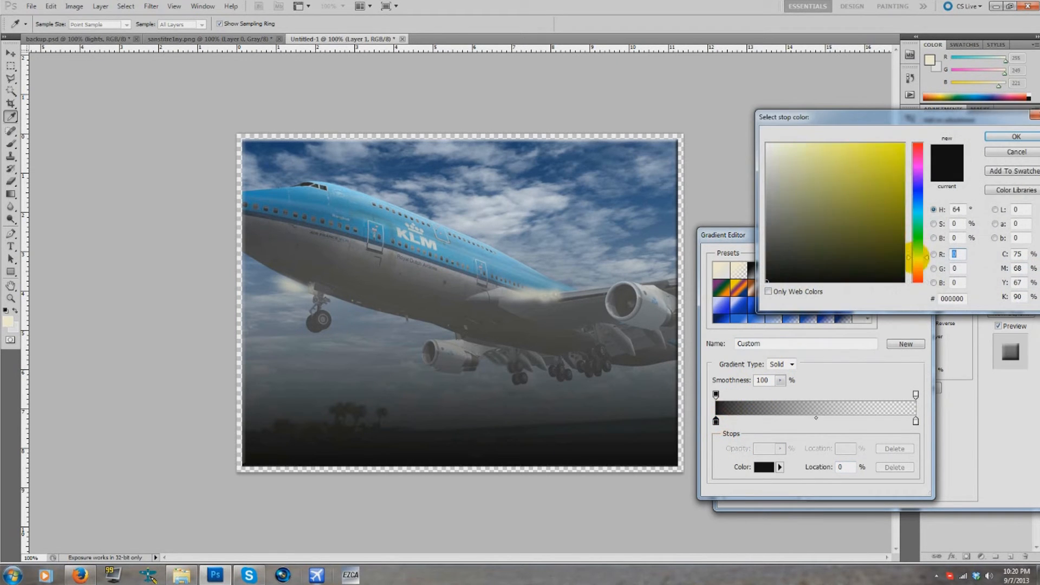
drag(860, 144, 806, 142)
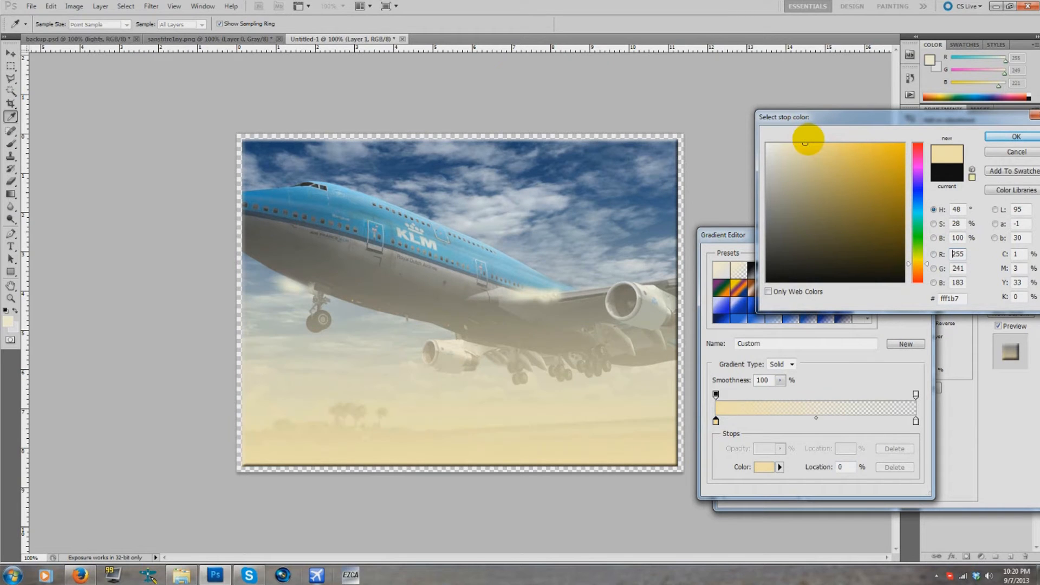
click(999, 136)
click(906, 258)
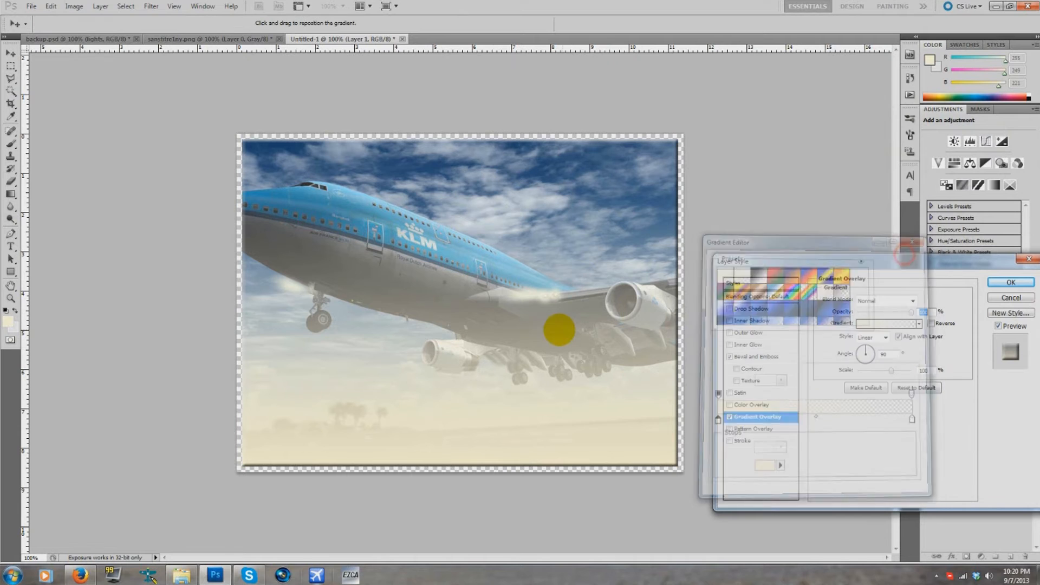
Step: Try repositioning the gradient overlay over the plane image and cancel the layer style changes
drag(557, 339, 551, 366)
drag(552, 295, 551, 281)
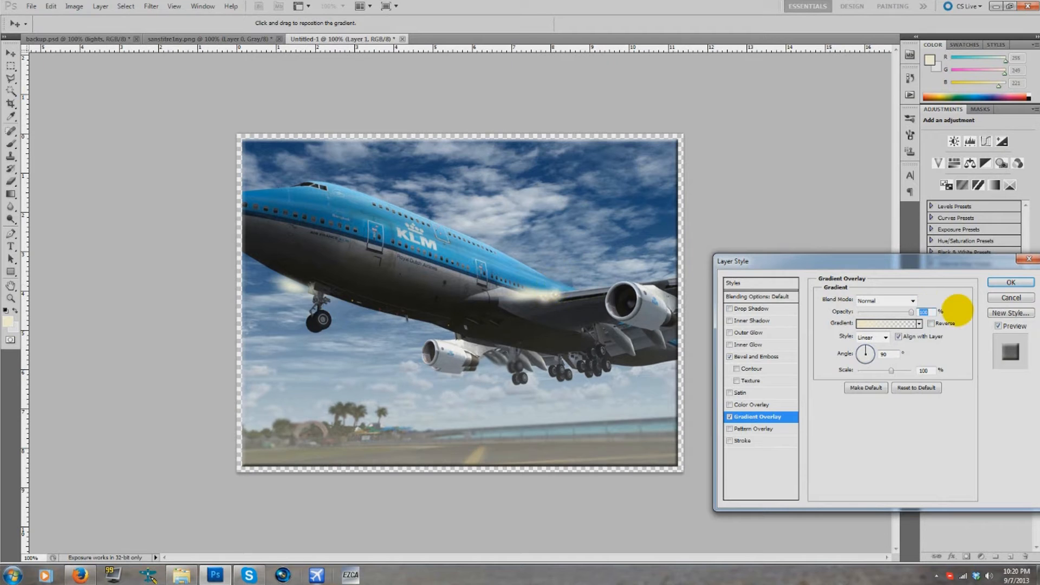
click(1009, 298)
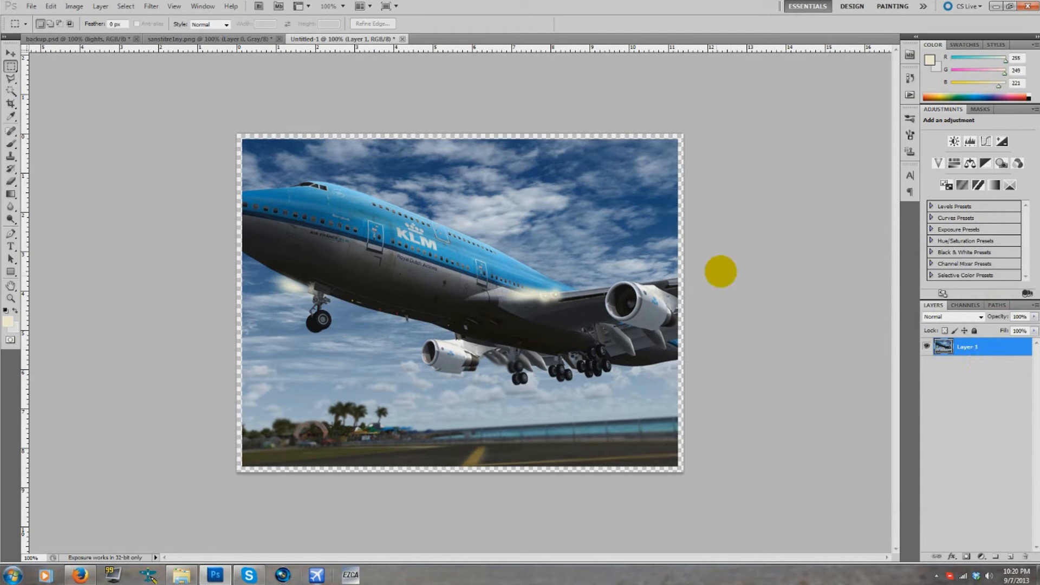
Step: Apply Bevel and Emboss with its default settings to Layer 1 of the Untitled-1 document
right_click(963, 344)
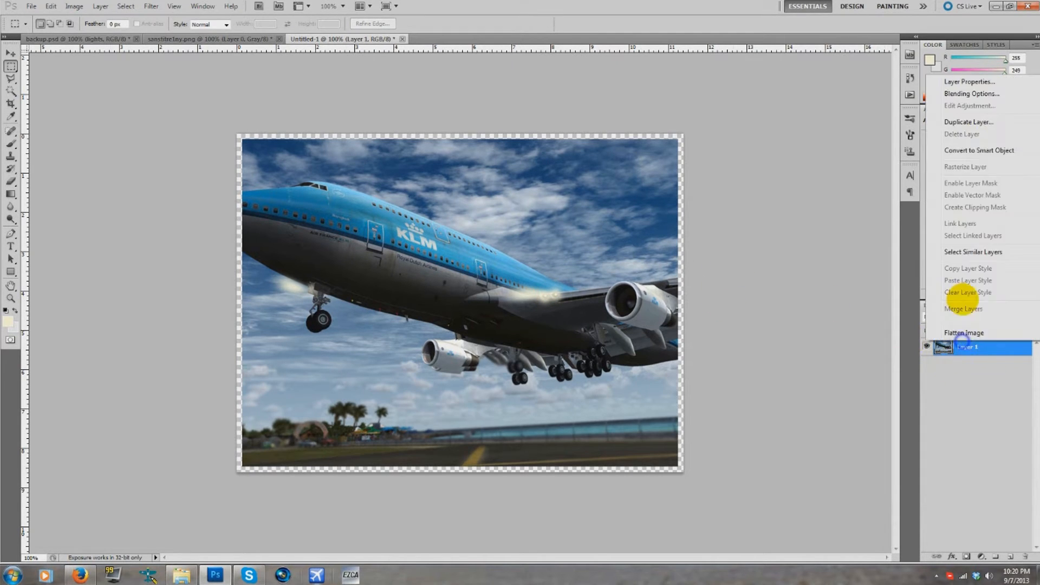
click(970, 87)
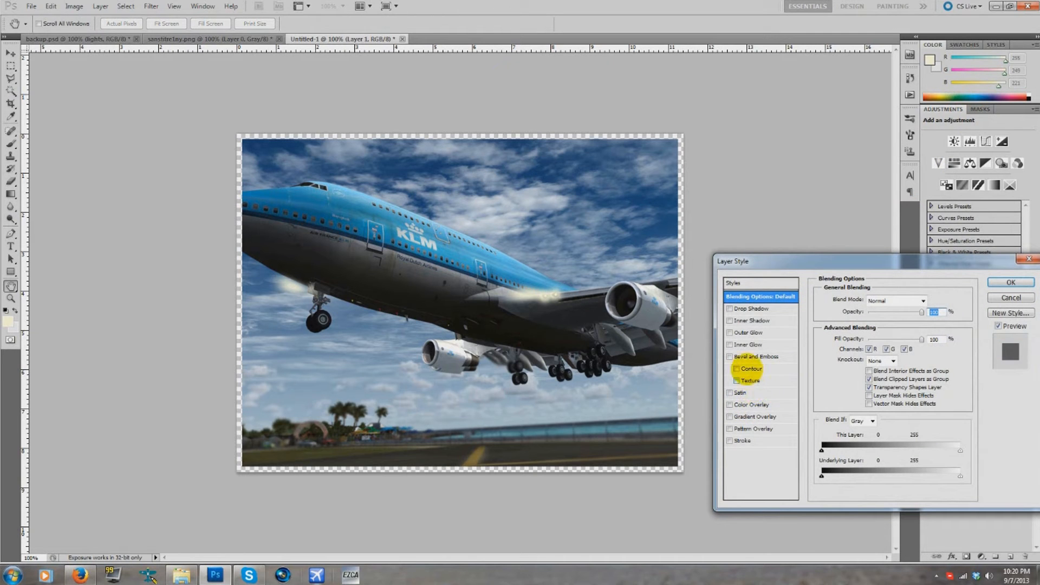
click(729, 357)
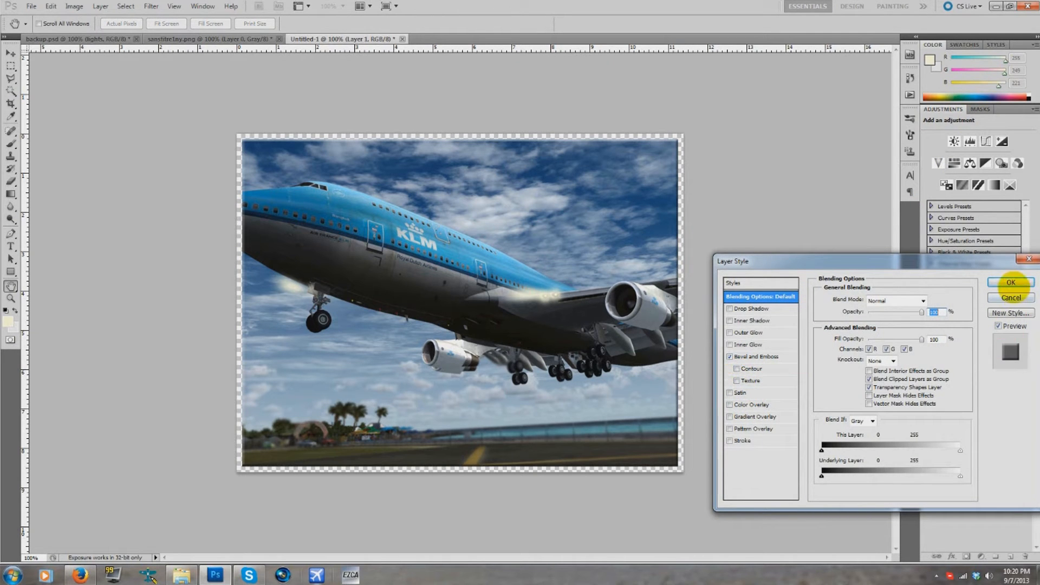
click(1011, 282)
Step: Copy Layer 1's layer style and paste it onto the lights layer in backup.psd
right_click(947, 347)
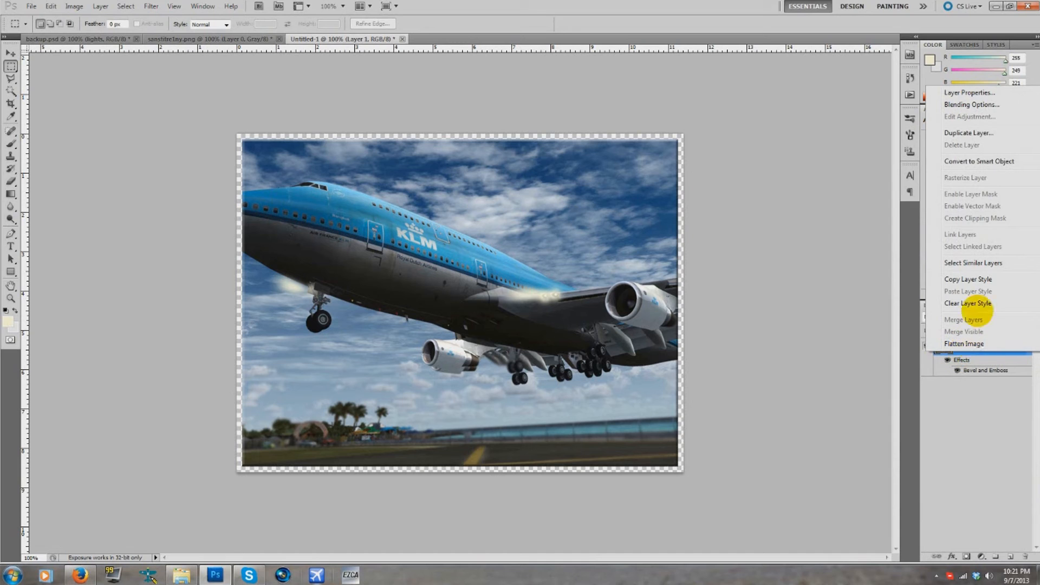
click(968, 279)
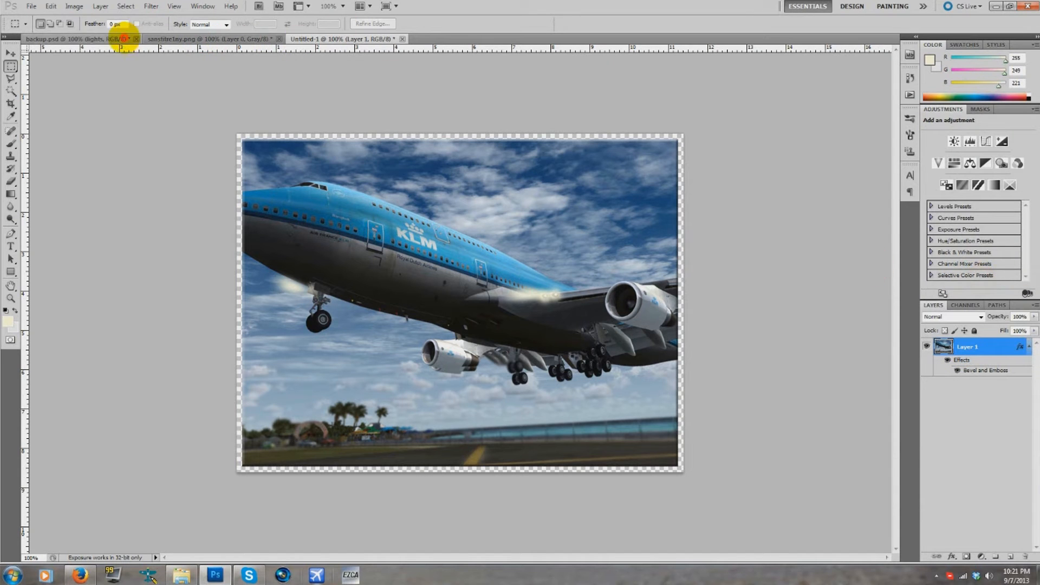
click(122, 39)
right_click(929, 386)
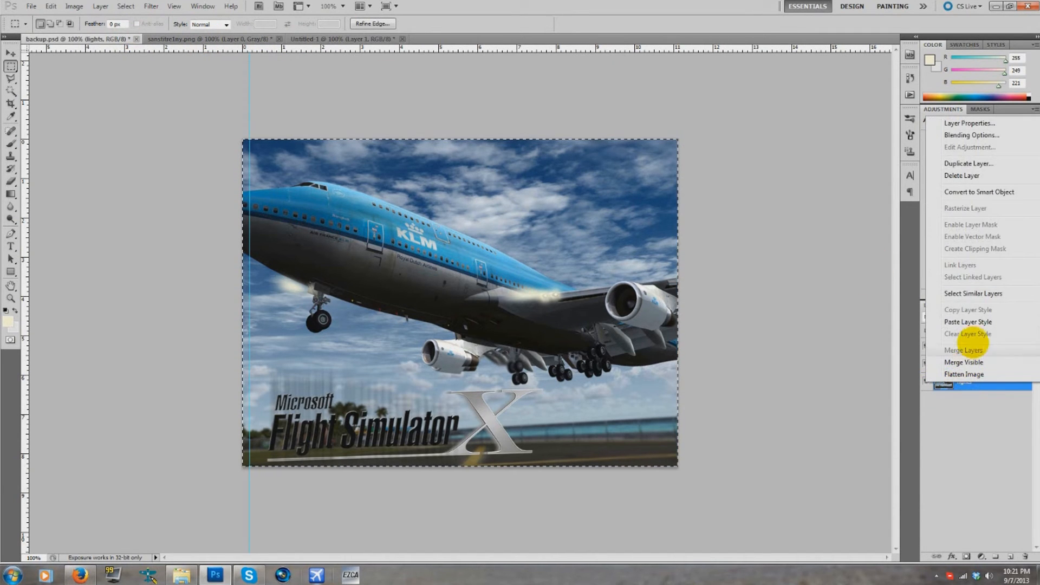
click(968, 322)
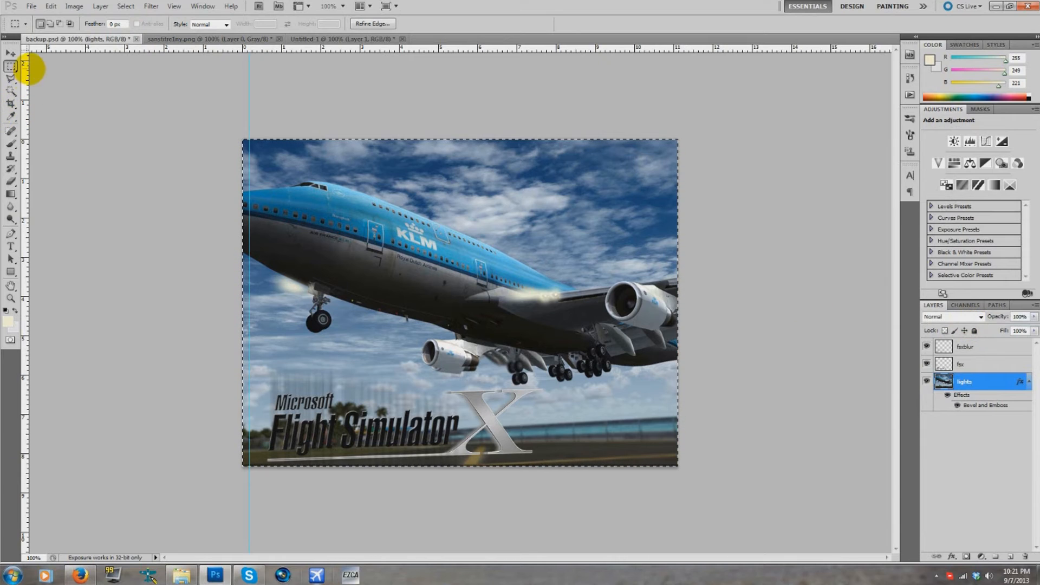
Step: Crop the Untitled-1 document to the edges of the plane image, using the outline of Layer 1 as the selection
right_click(580, 208)
click(592, 211)
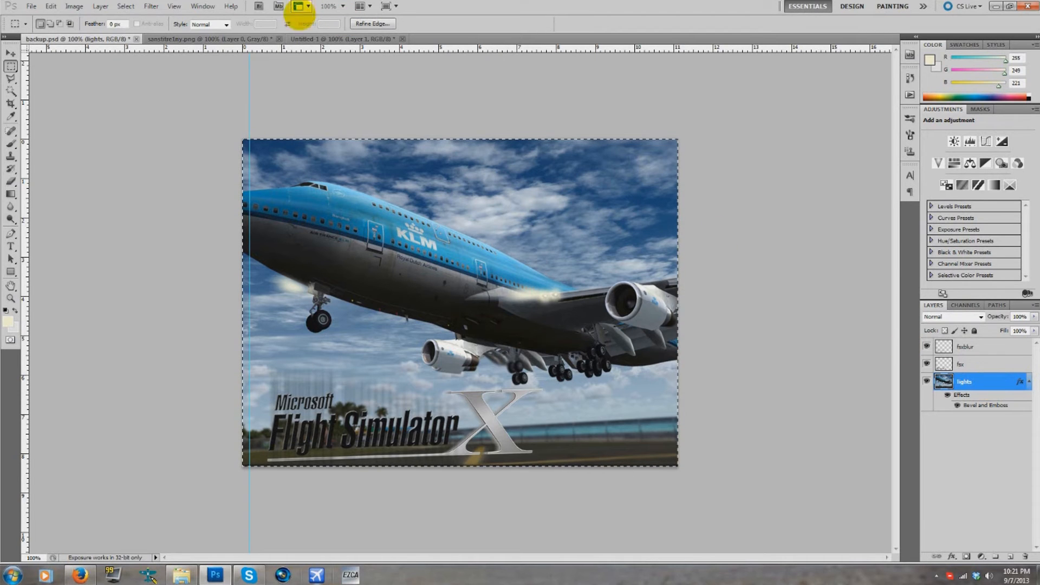
click(255, 38)
click(352, 40)
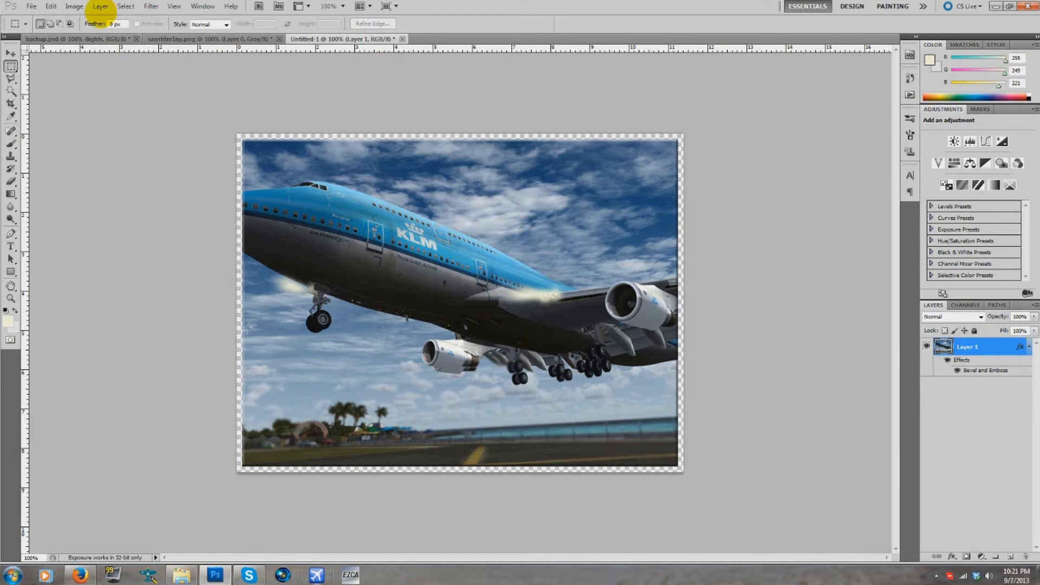
click(74, 6)
click(191, 108)
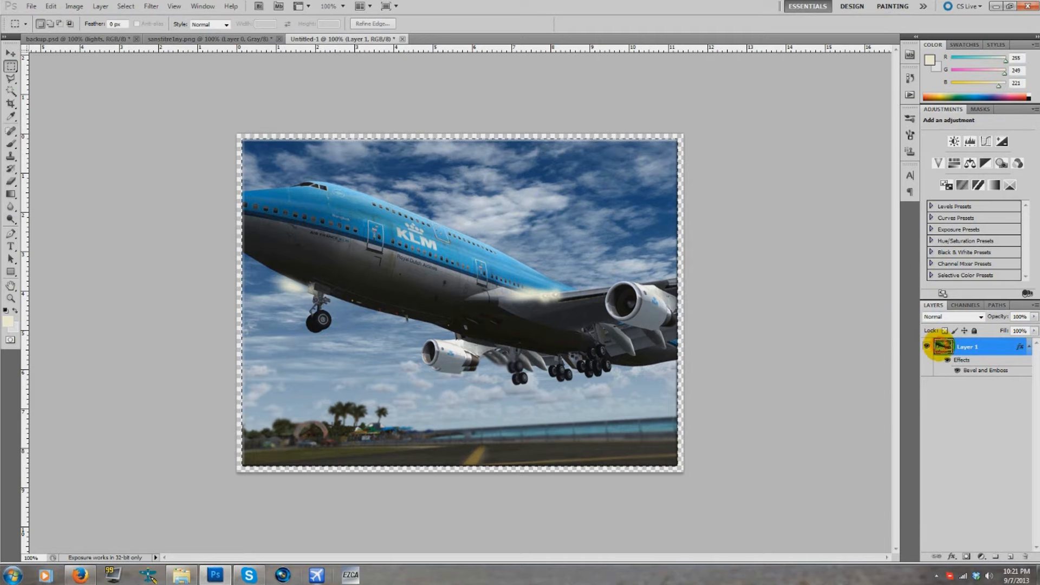
click(74, 7)
click(97, 116)
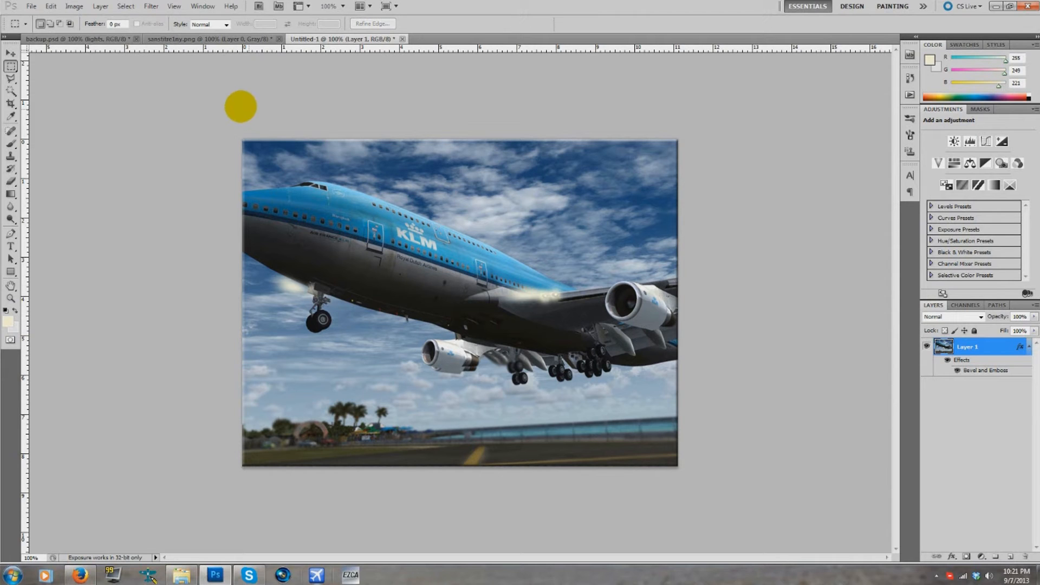
Step: Select the fsx and fsxblur layers together in backup.psd and clear the canvas selection
click(104, 40)
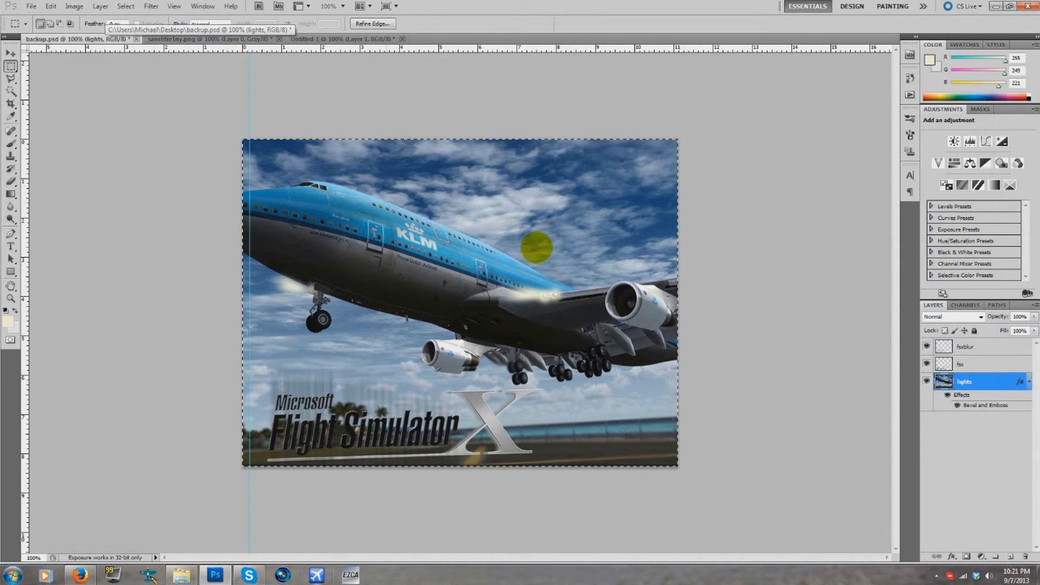
click(966, 365)
shift+click(968, 347)
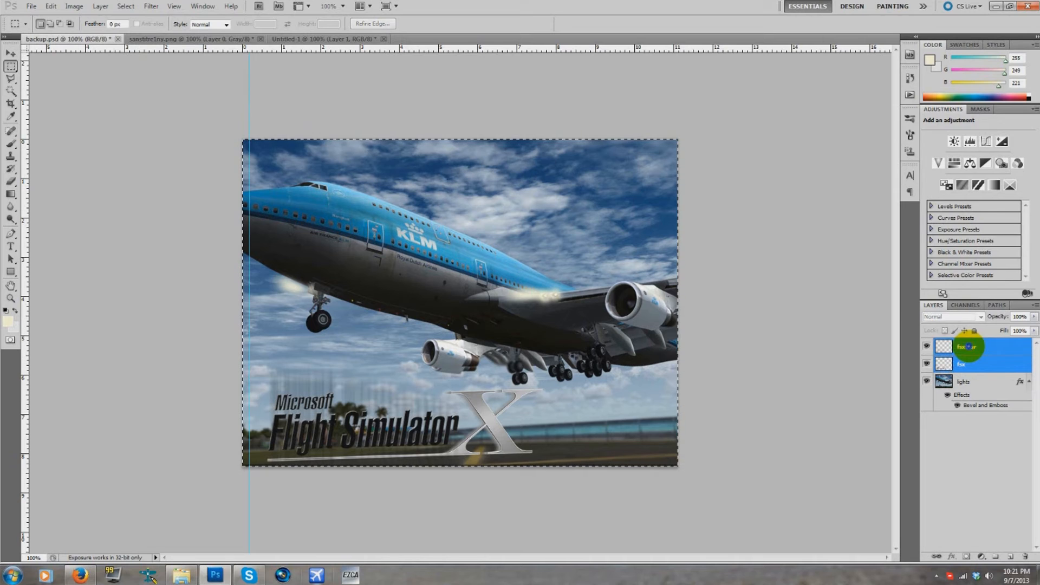
right_click(968, 346)
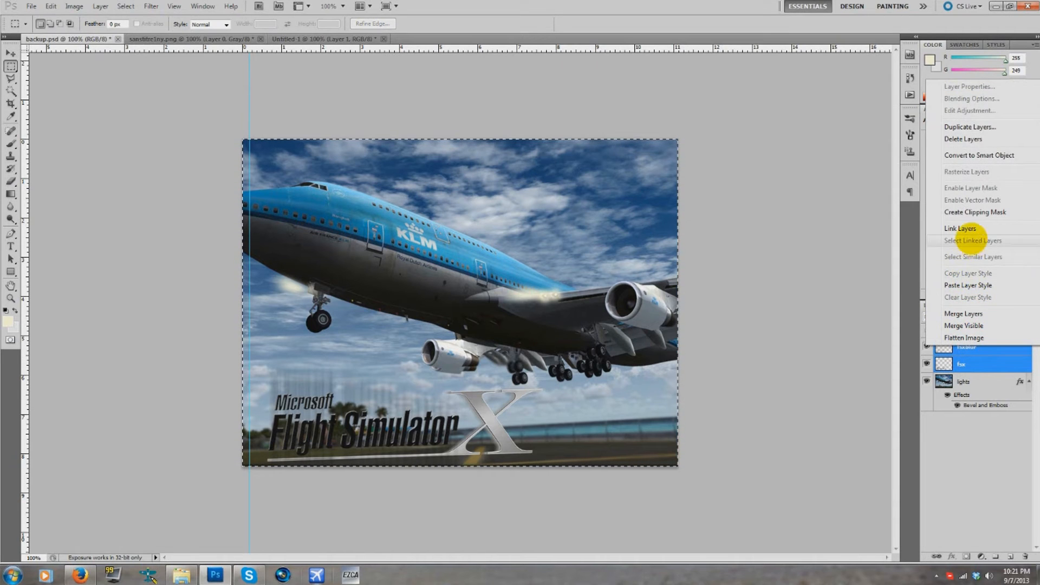
click(987, 349)
right_click(515, 186)
click(534, 197)
Step: Duplicate the fsx and fsxblur layers into the Untitled-1 document and switch to that document
right_click(973, 345)
click(945, 68)
click(504, 217)
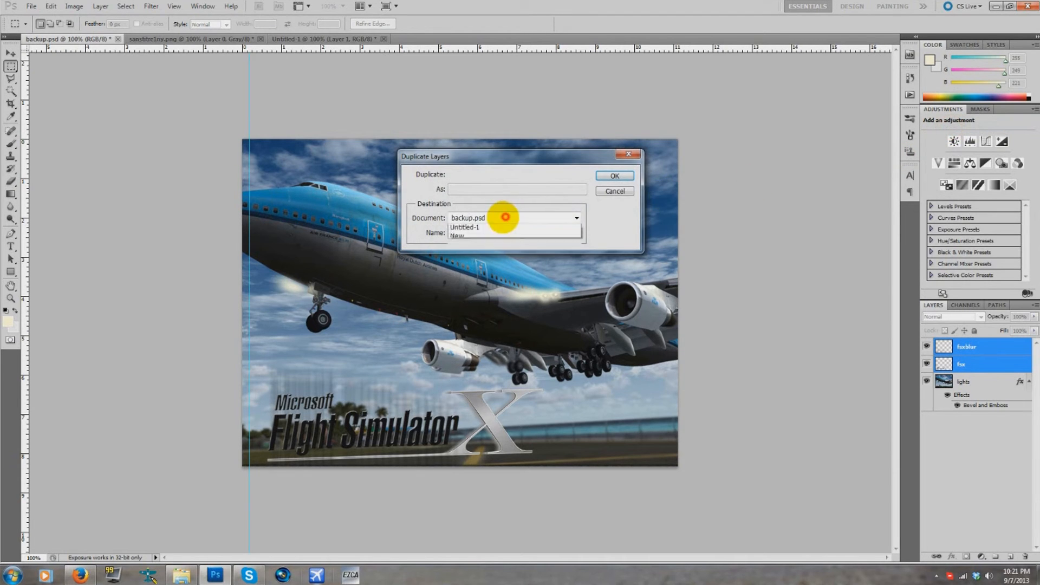
click(487, 237)
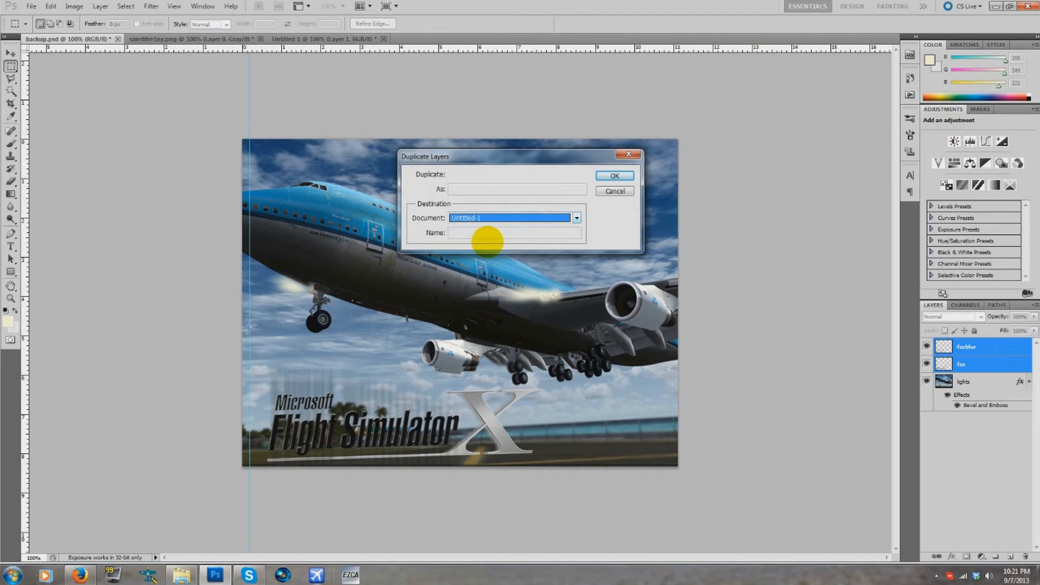
click(611, 176)
click(302, 40)
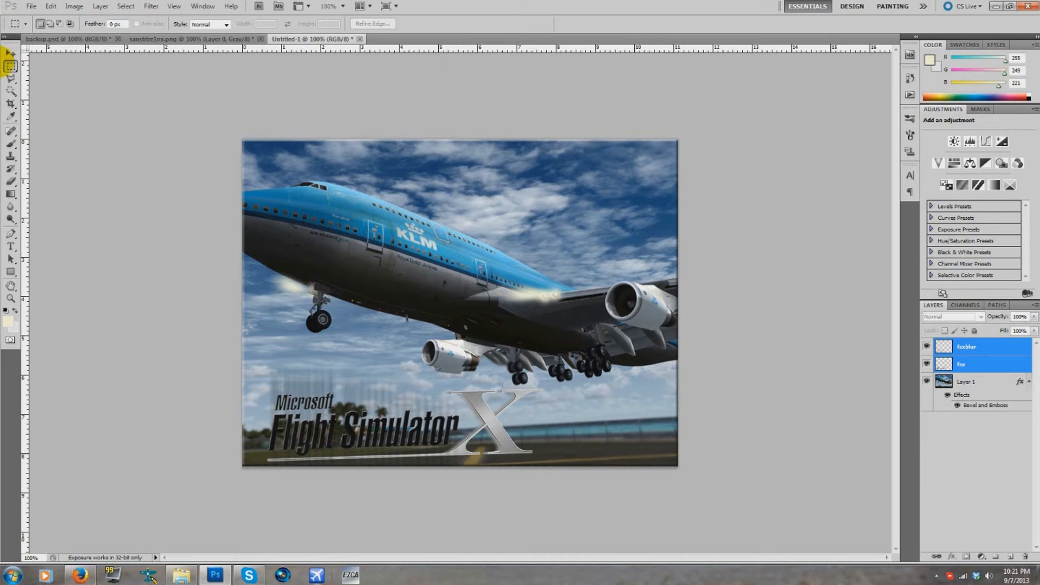
Step: Close the backup.psd document without saving its changes
click(105, 38)
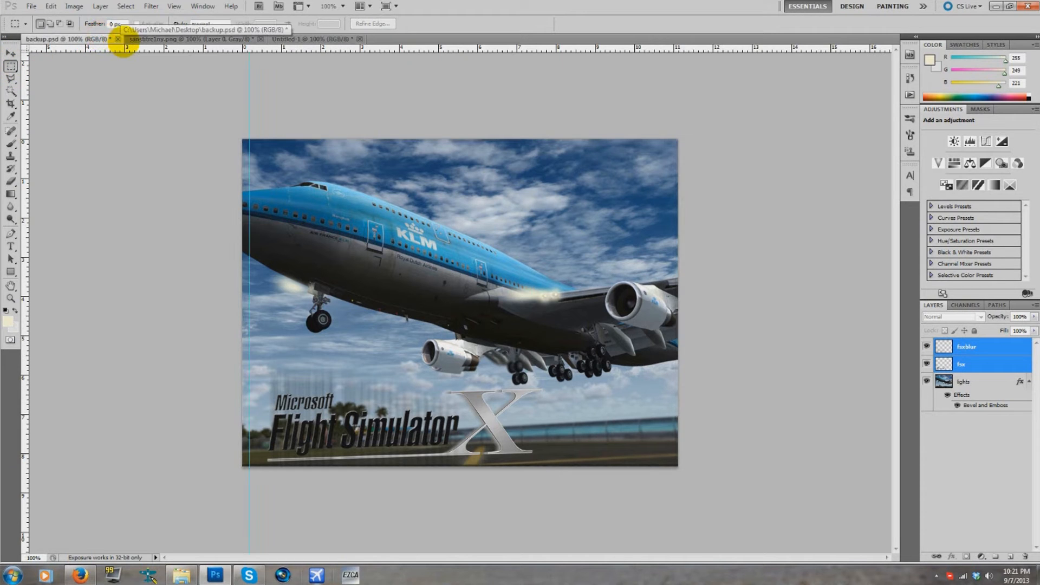
click(118, 39)
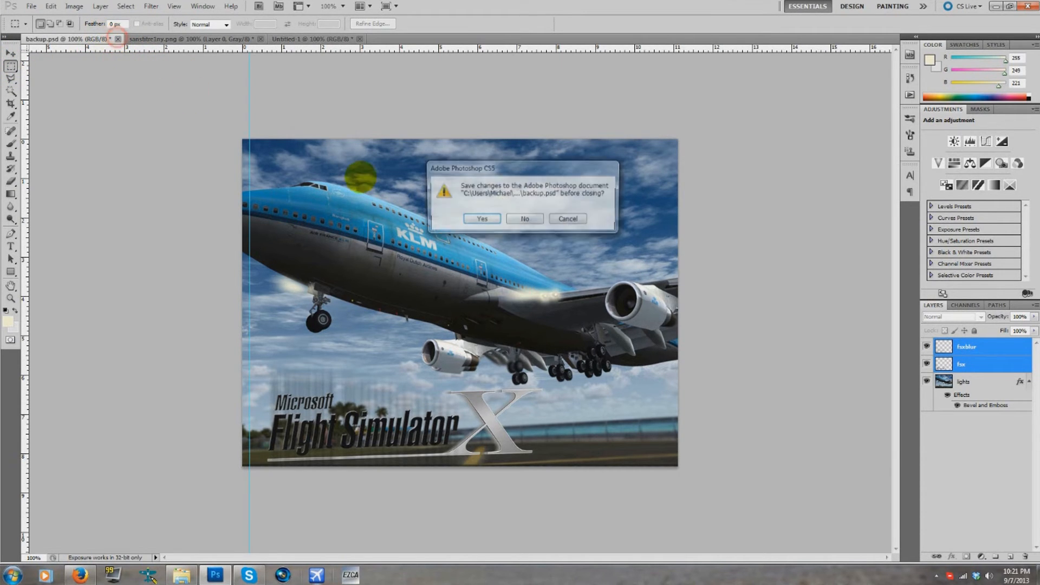
click(524, 219)
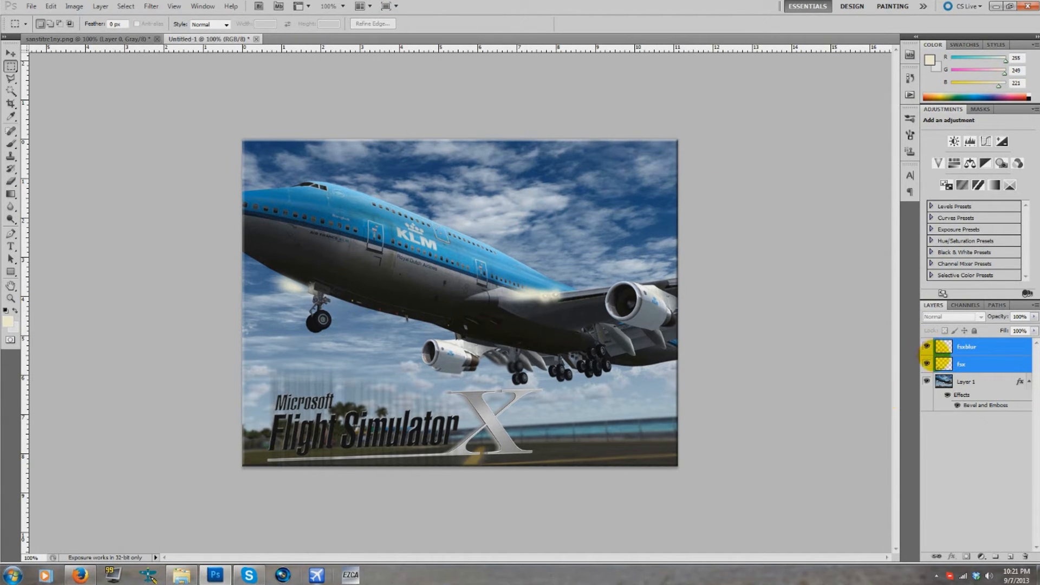
Step: Adjust the Levels of Layer 1 with a midtone input of 0.91 and a white input of 223
click(964, 381)
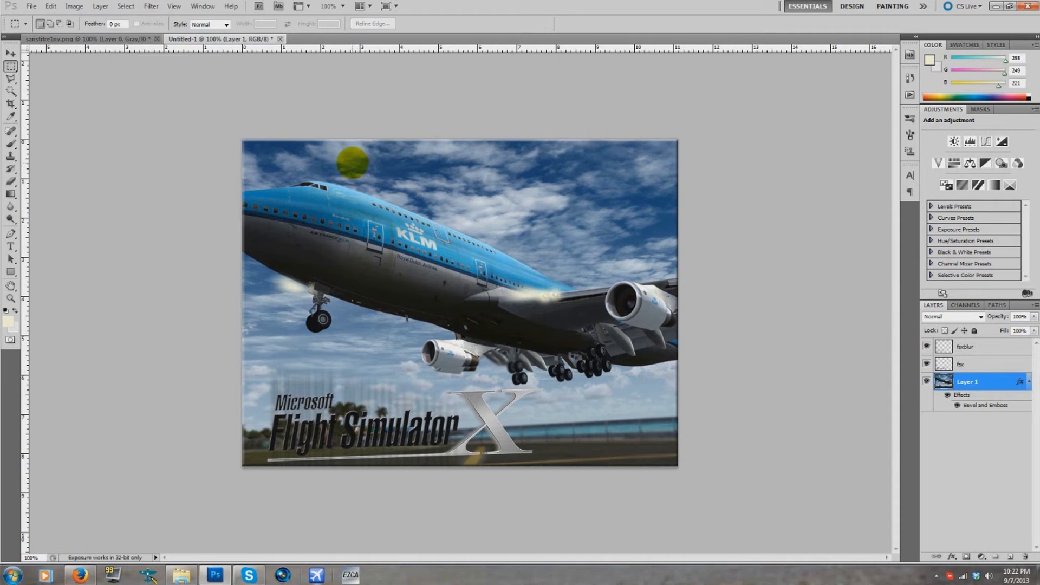
click(74, 6)
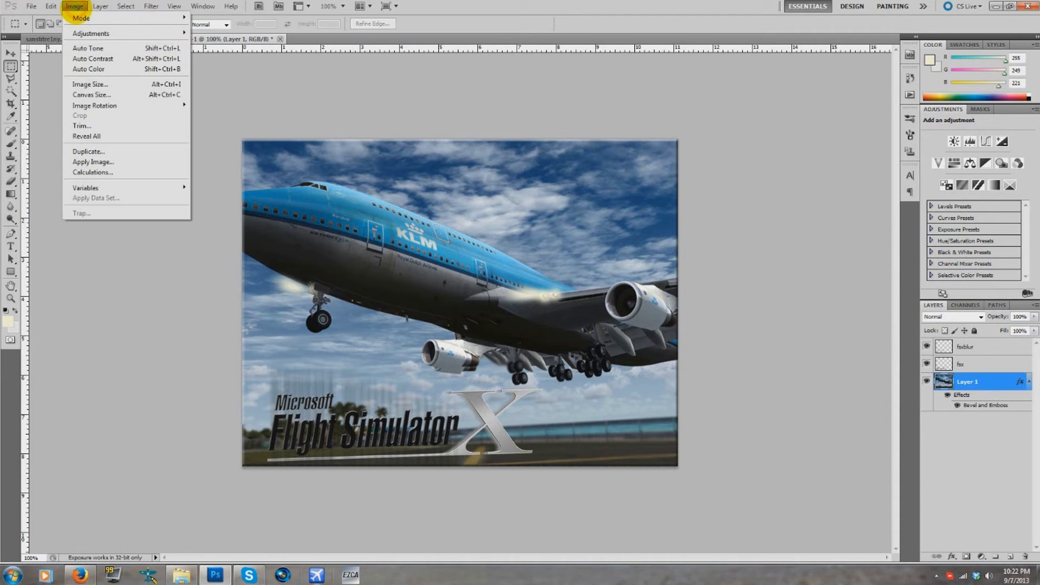
mouse_move(162, 33)
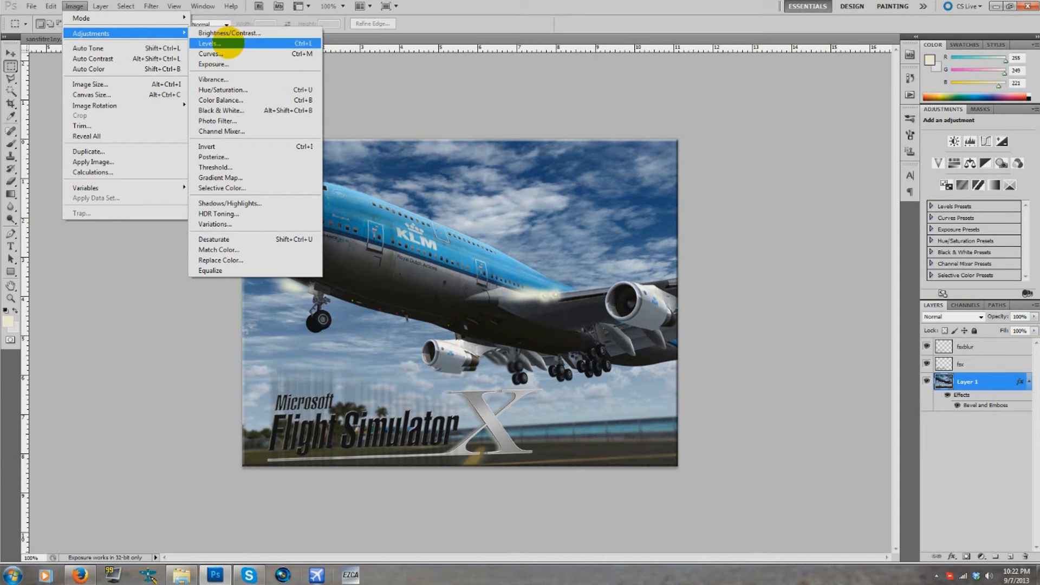
click(282, 44)
mouse_move(614, 308)
mouse_down()
mouse_move(629, 308)
mouse_move(619, 310)
mouse_up()
mouse_move(684, 310)
mouse_down()
mouse_move(671, 310)
mouse_move(688, 310)
mouse_up()
mouse_move(753, 309)
mouse_down()
mouse_move(723, 309)
mouse_move(735, 307)
mouse_up()
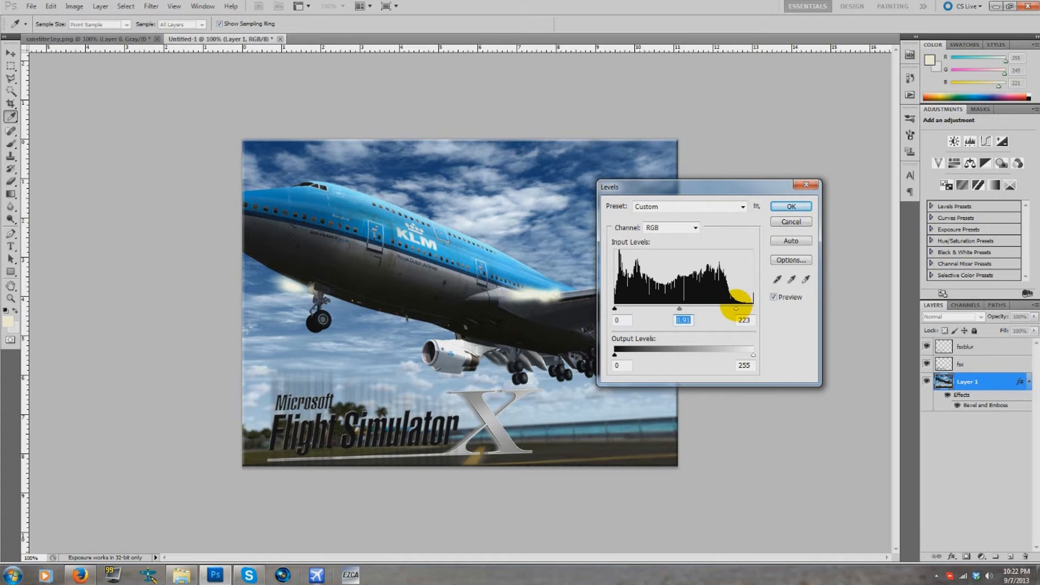
click(791, 207)
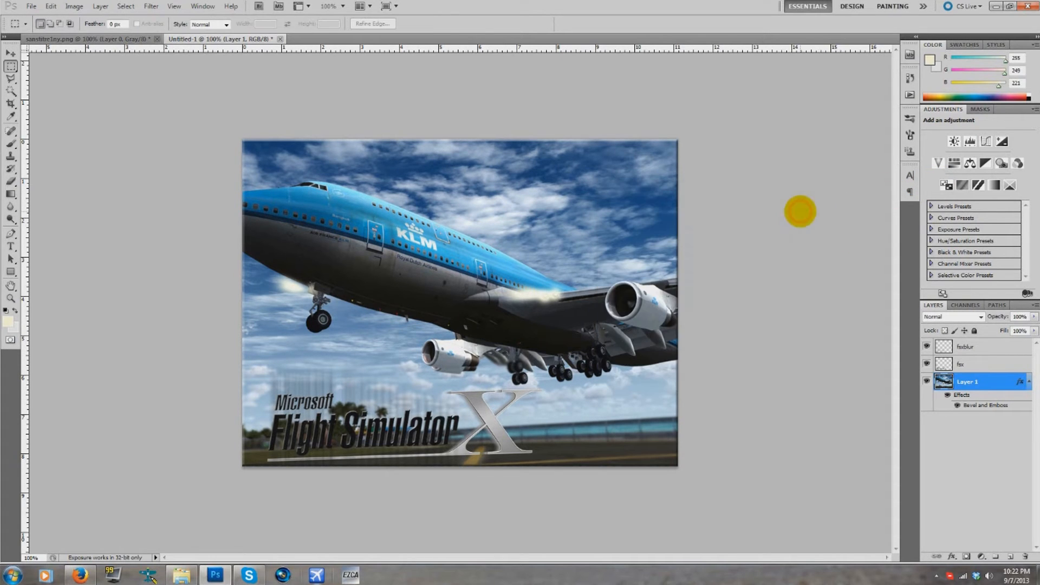
Step: Apply a Brightness/Contrast adjustment to Layer 1 with slightly lowered brightness and a contrast of 19
click(73, 7)
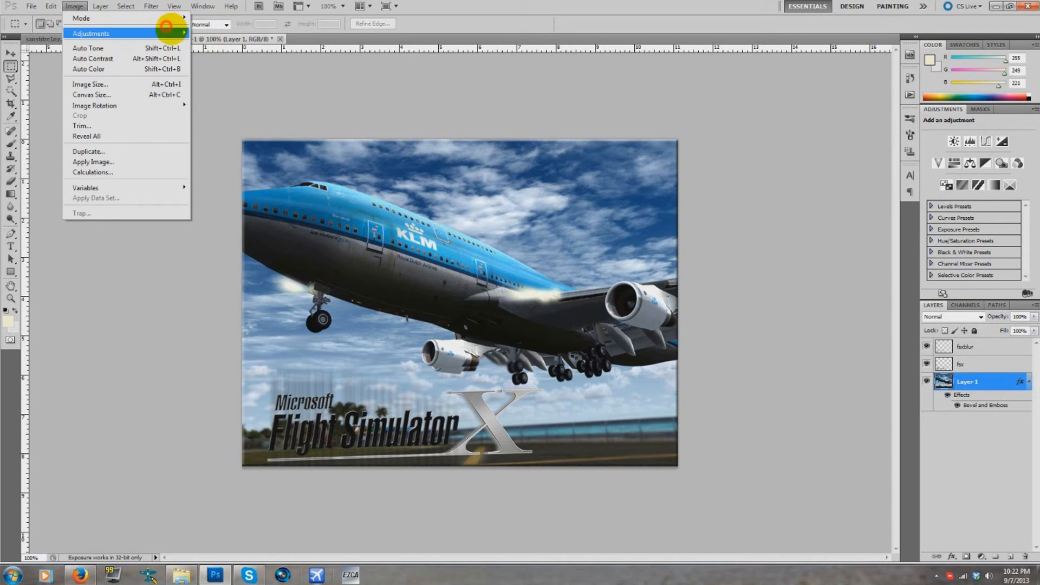
click(213, 33)
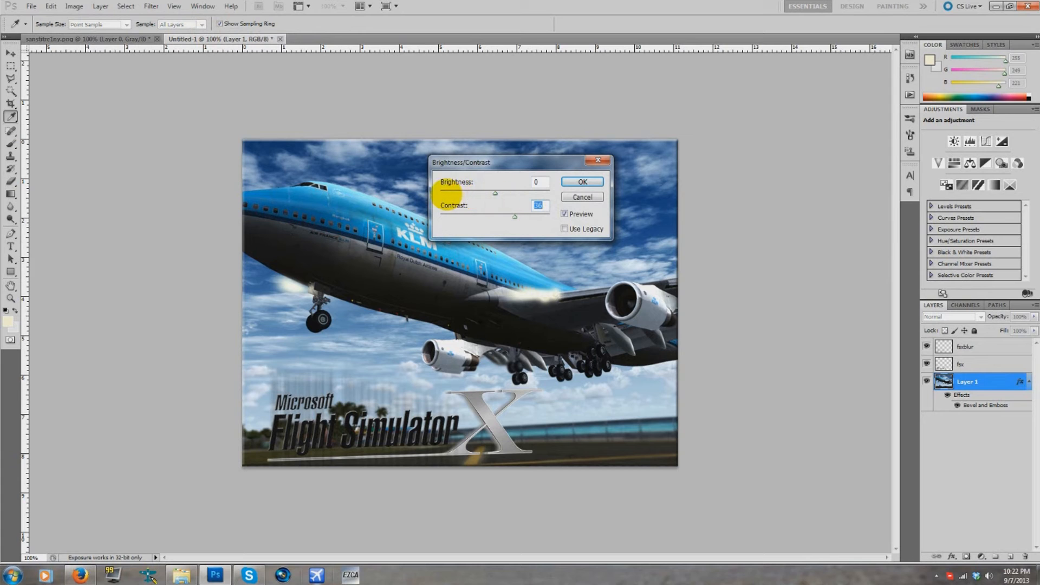
mouse_move(476, 193)
mouse_down()
mouse_move(464, 190)
mouse_move(515, 208)
mouse_move(476, 211)
mouse_up()
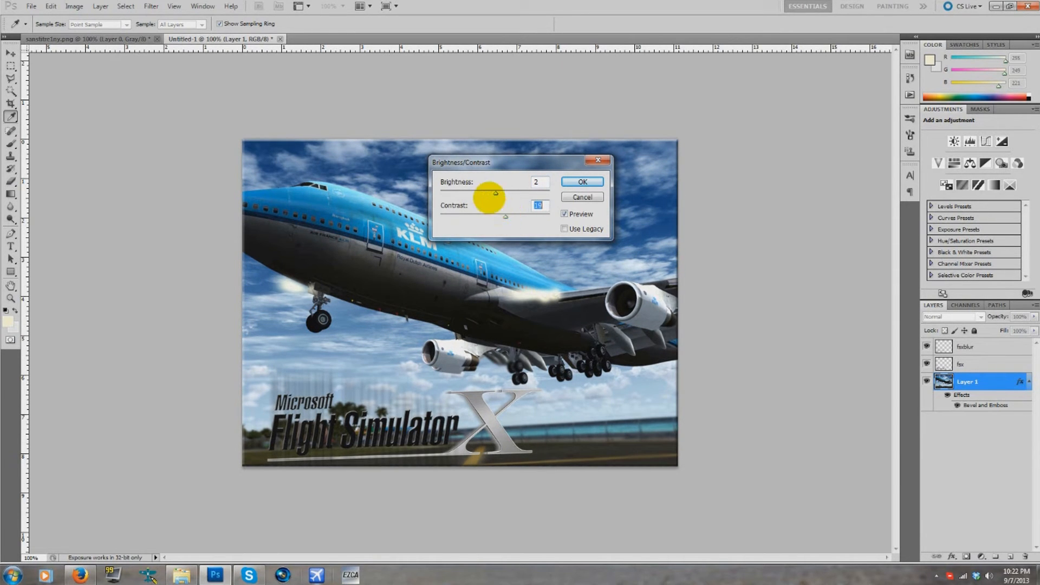
mouse_move(493, 193)
mouse_down()
mouse_move(476, 193)
mouse_move(491, 199)
mouse_up()
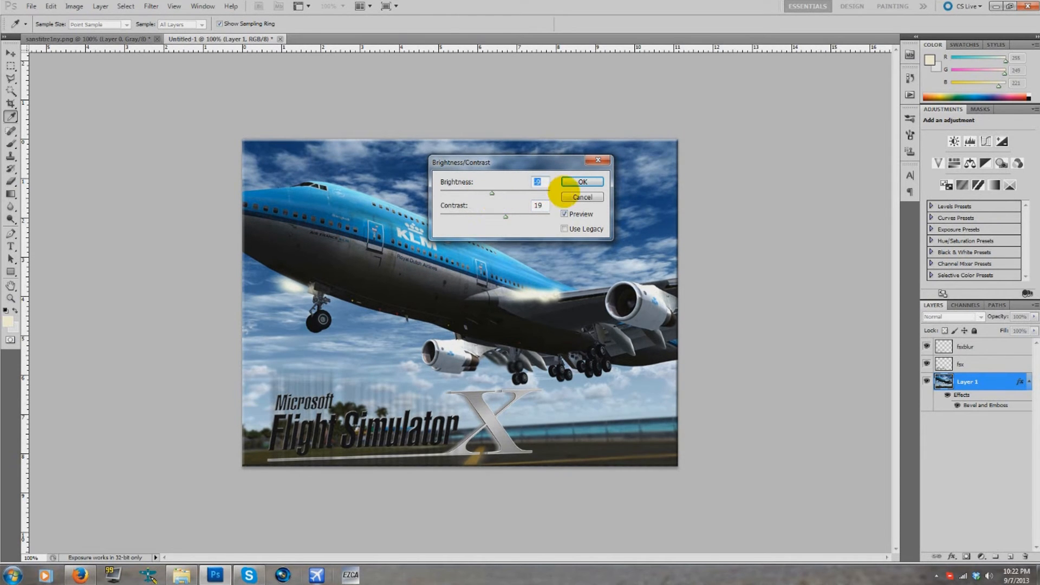
click(580, 181)
key(m)
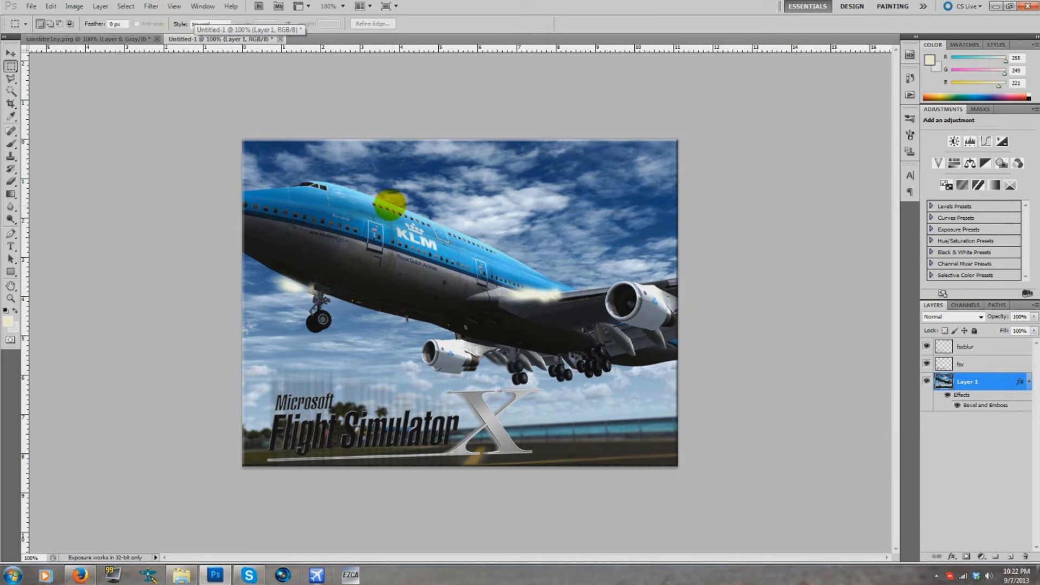
click(74, 6)
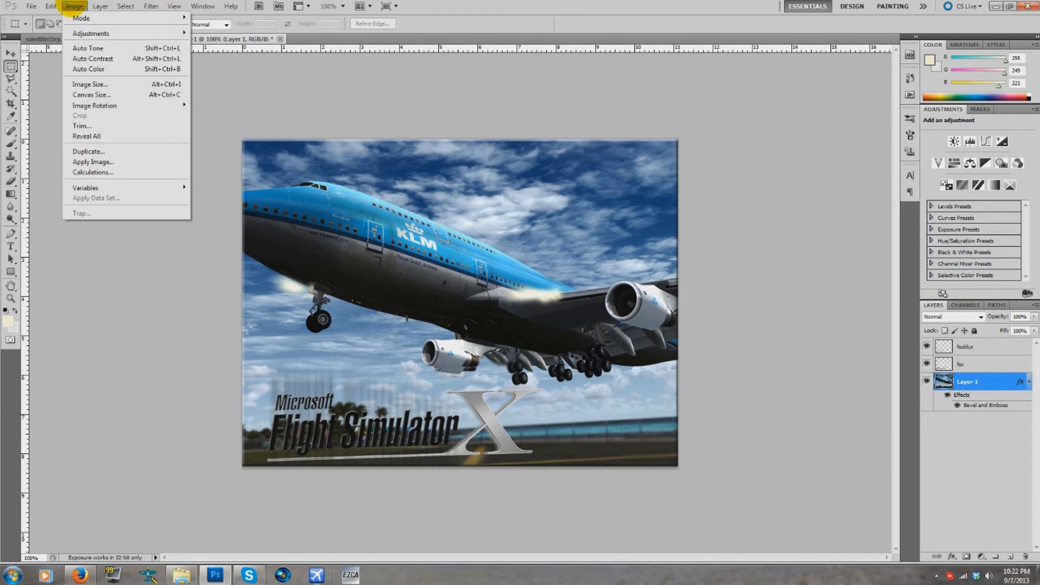
click(611, 132)
drag(196, 106, 960, 436)
right_click(602, 272)
click(672, 290)
right_click(645, 272)
click(658, 279)
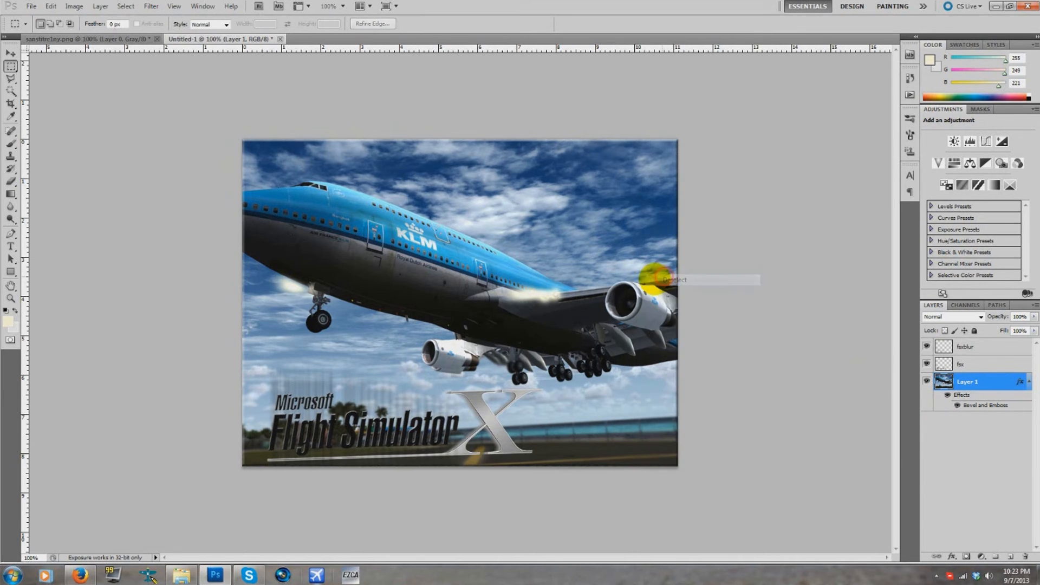
click(74, 7)
mouse_move(96, 31)
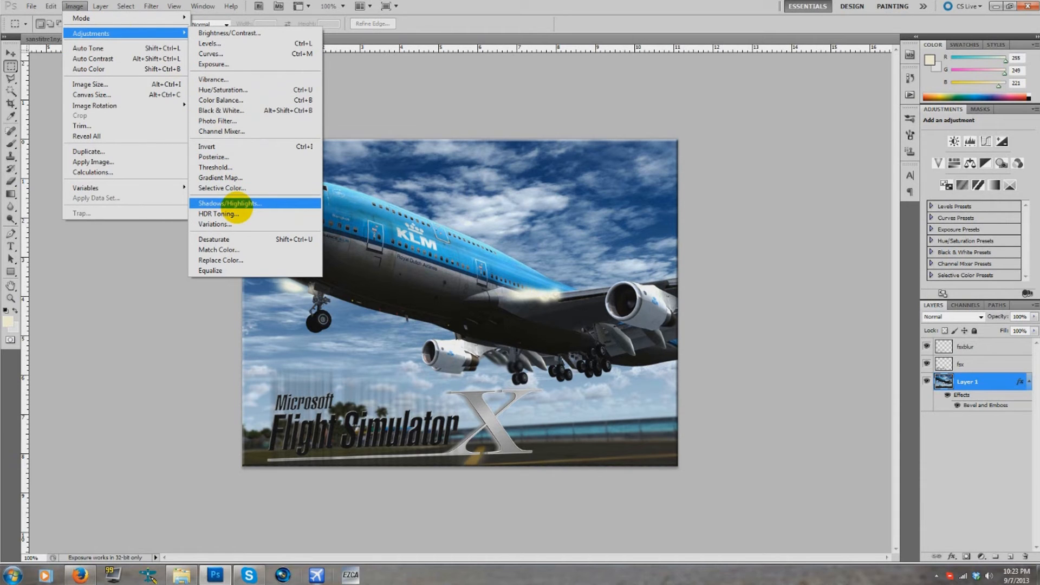
click(238, 214)
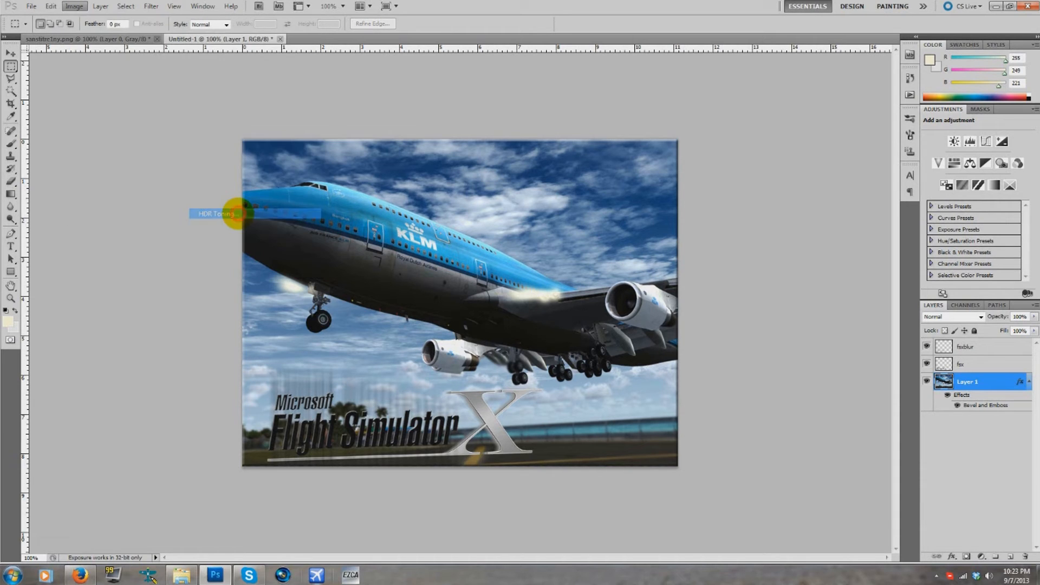
click(611, 320)
Step: Save the layered document to the Desktop as backup2 in Photoshop format, accepting the format options
click(31, 5)
click(67, 171)
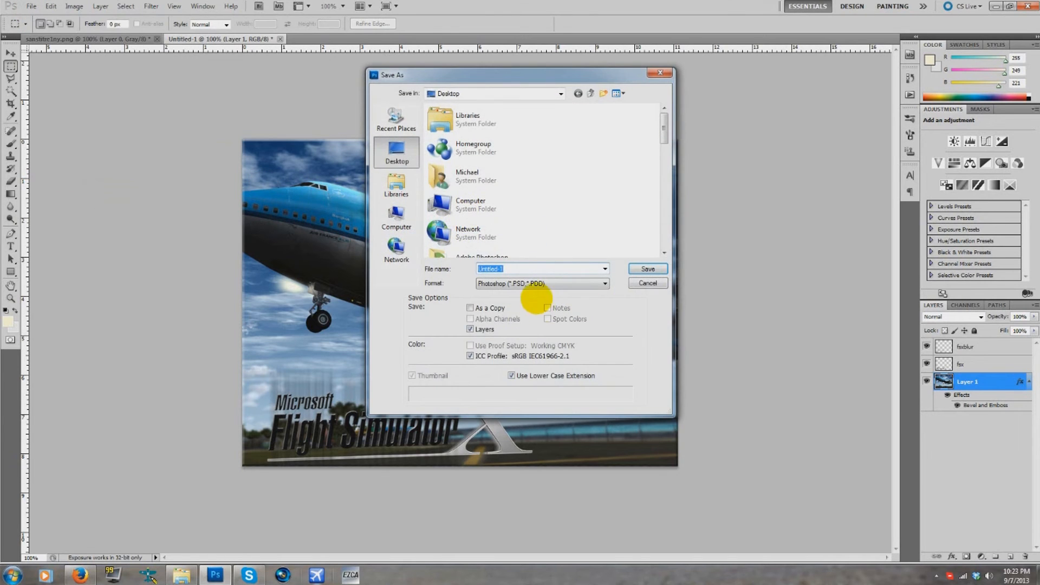
click(536, 282)
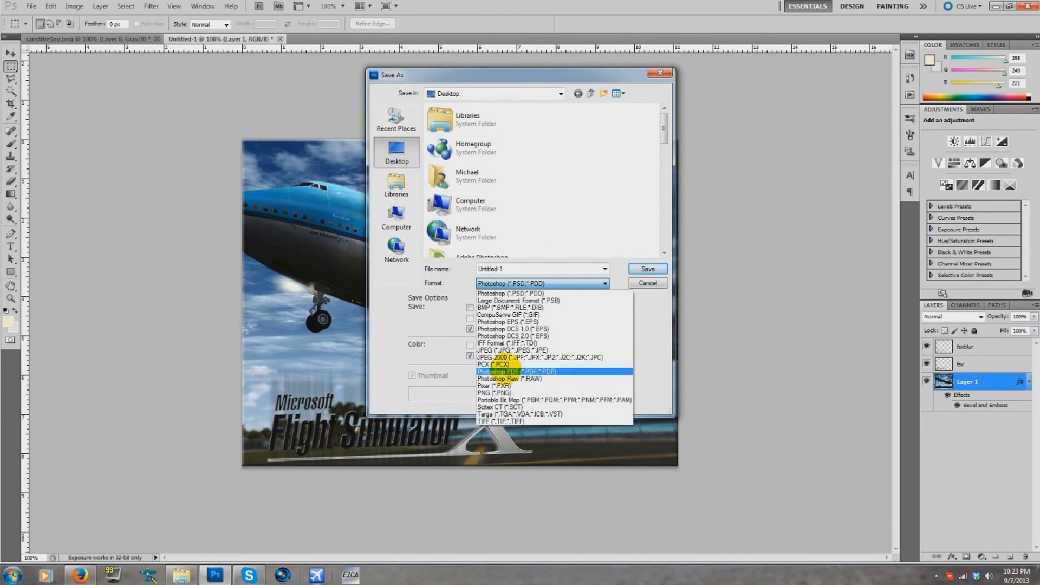
click(504, 371)
click(514, 283)
click(518, 294)
double_click(517, 269)
text(backup2)
key(Return)
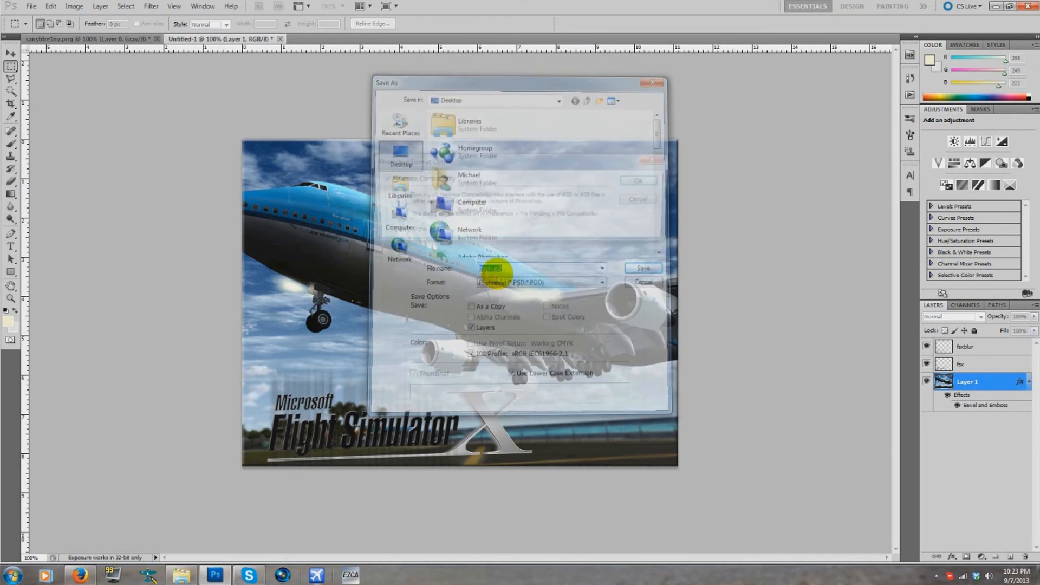
click(639, 177)
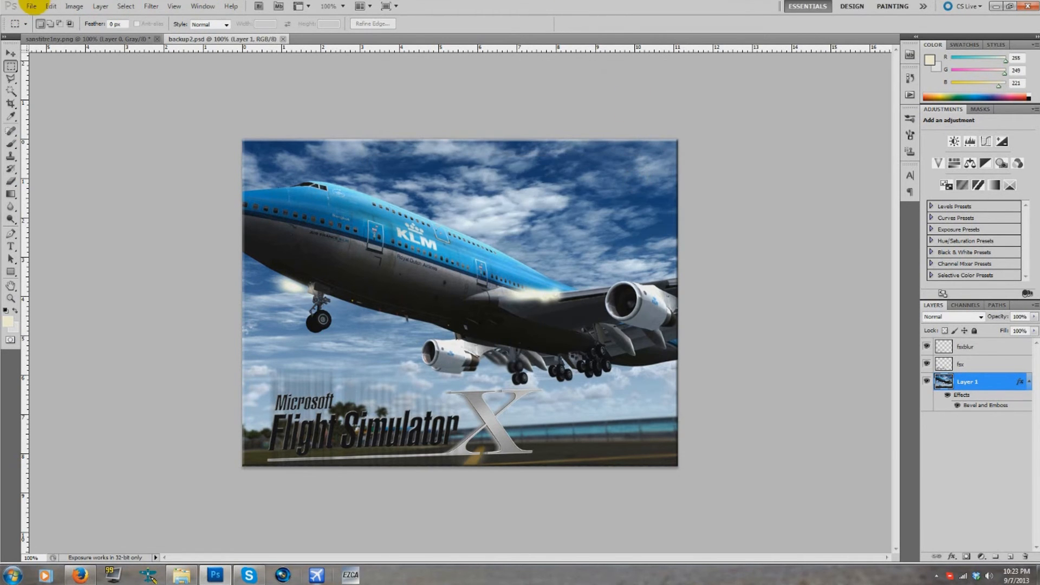
Step: Start HDR Toning on backup2.psd and agree to flatten the document
click(31, 6)
click(246, 105)
click(76, 6)
mouse_move(95, 33)
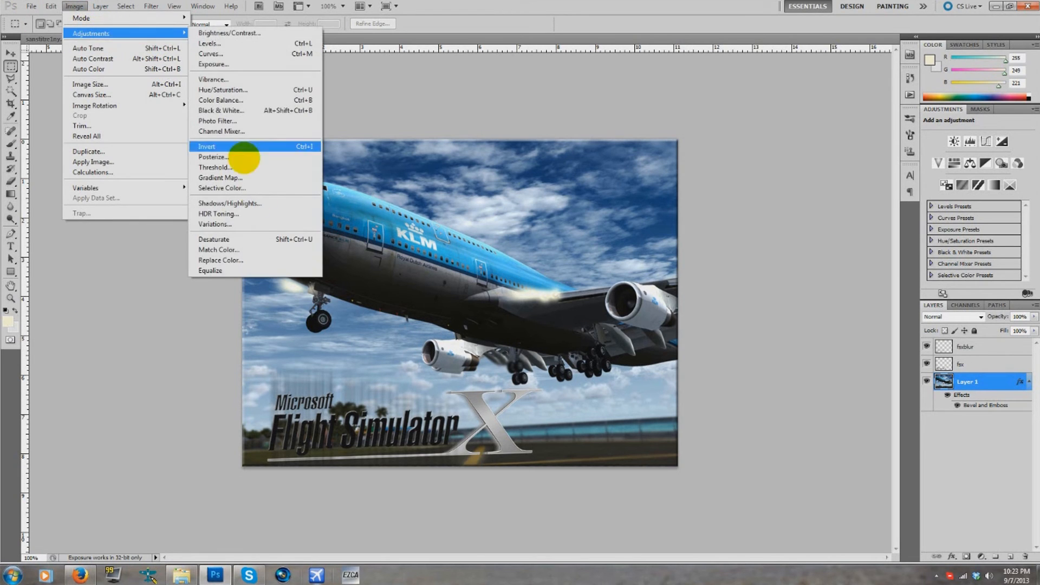
click(255, 213)
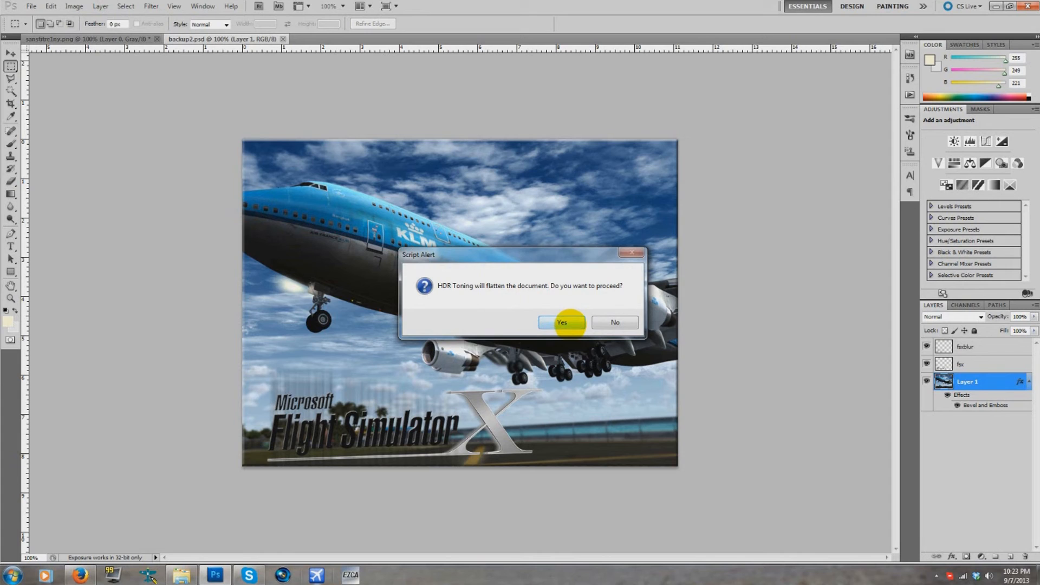
click(562, 322)
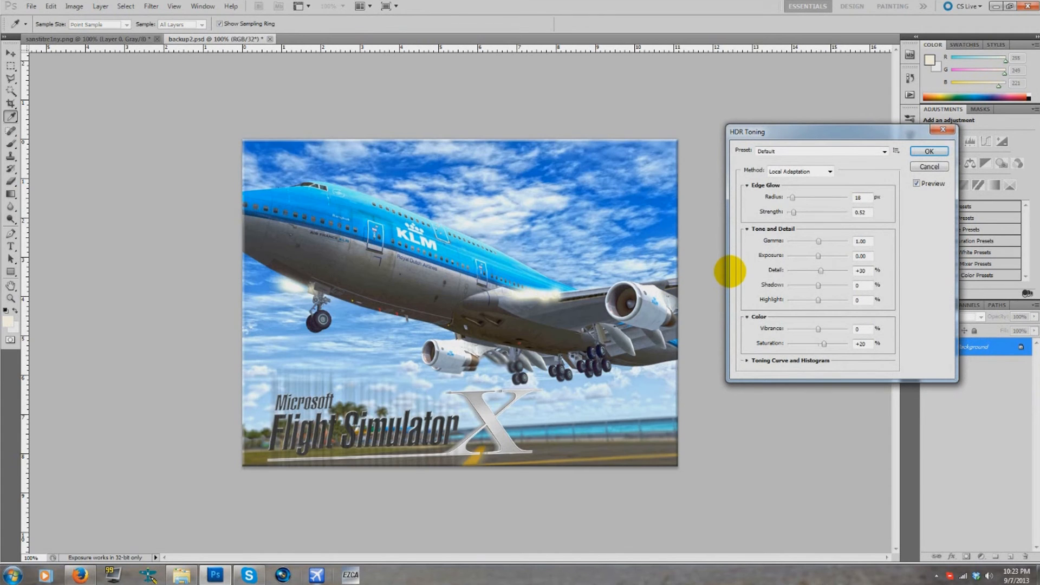
Step: Preview the HDR Toning presets one after another, from Flat through the monochromatic, saturated, photorealistic and surrealistic ones to Custom
click(822, 154)
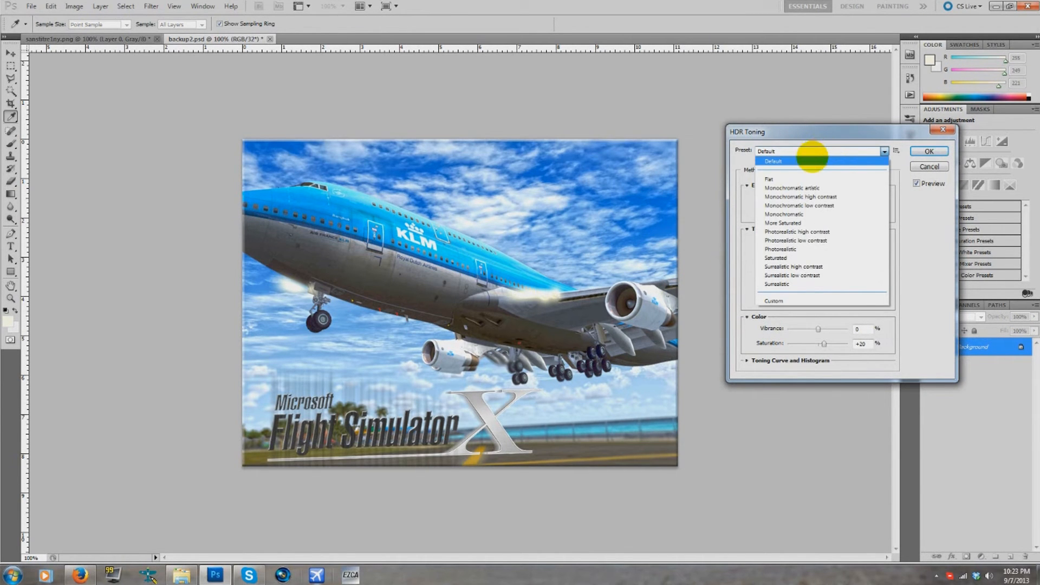
click(785, 178)
key(Down)
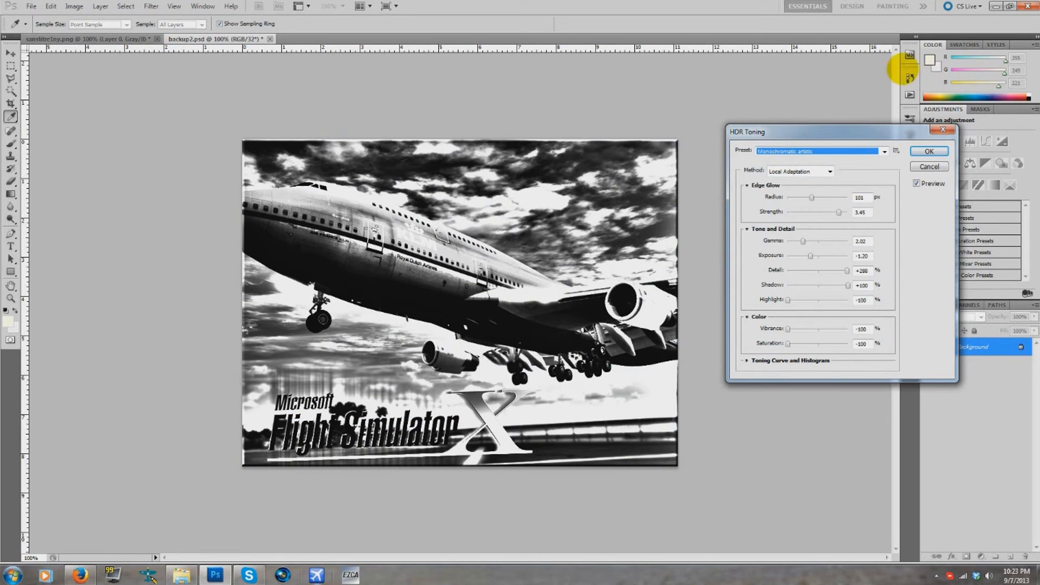
key(Down)
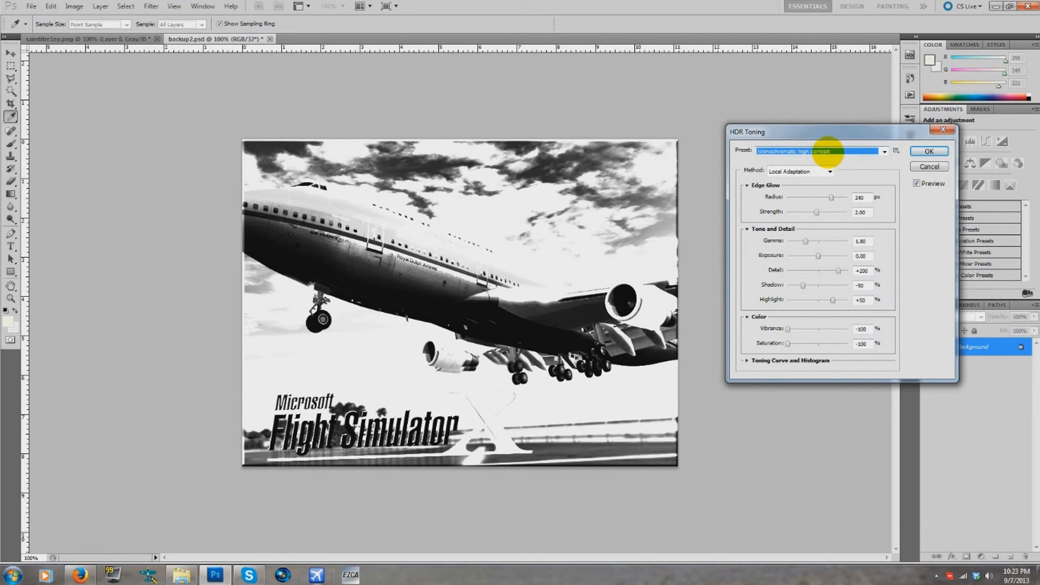
key(Down)
key(Down)
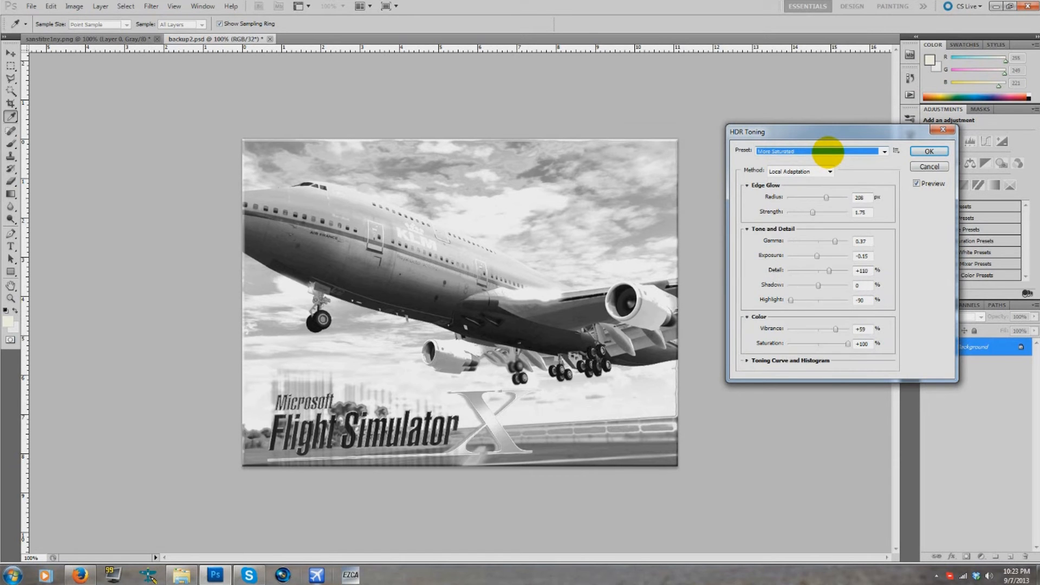
key(Down)
key(Down)
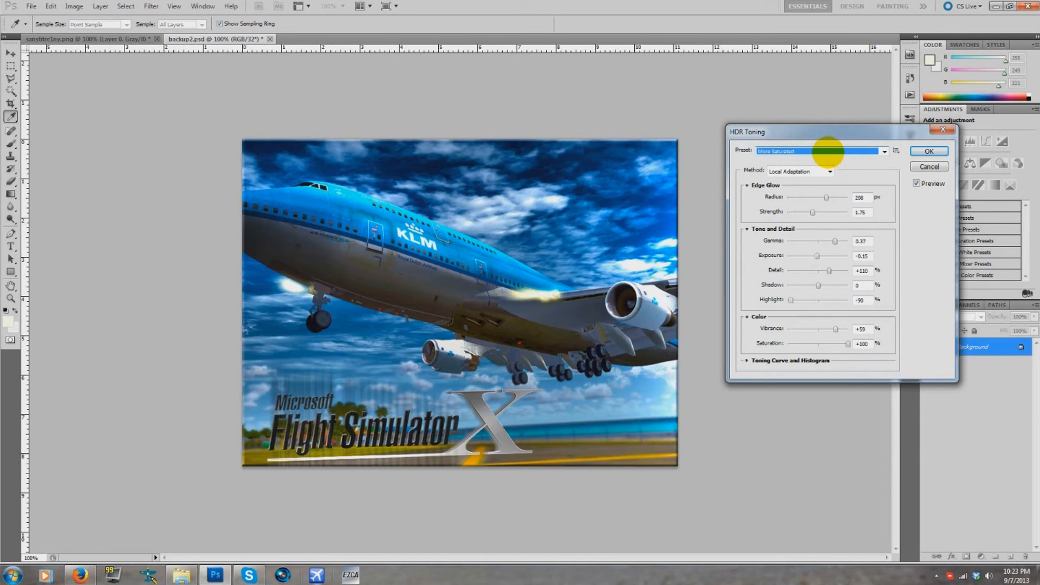
key(Down)
key(Down)
key(Down)
key(Down)
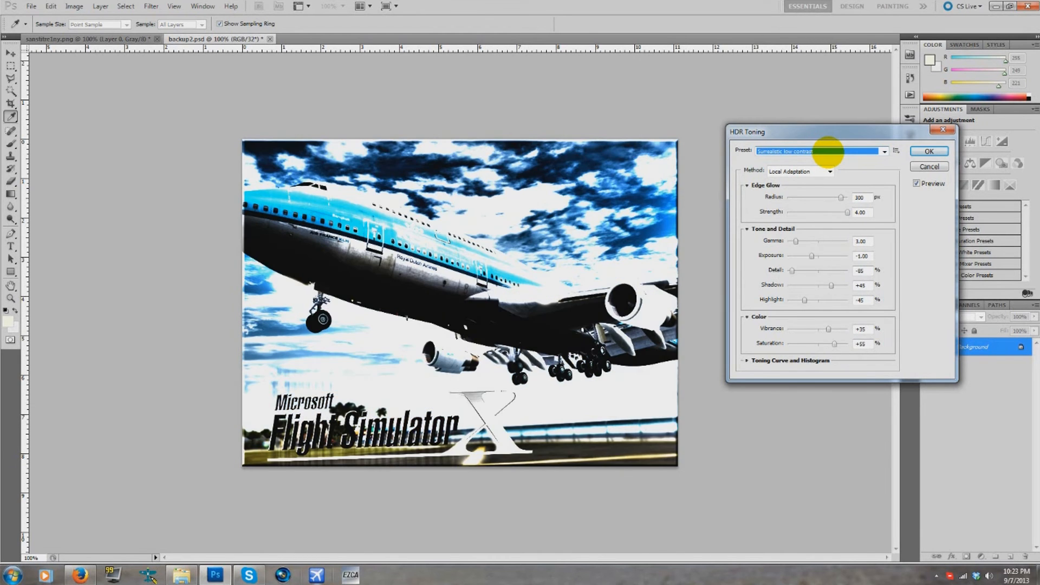
key(Down)
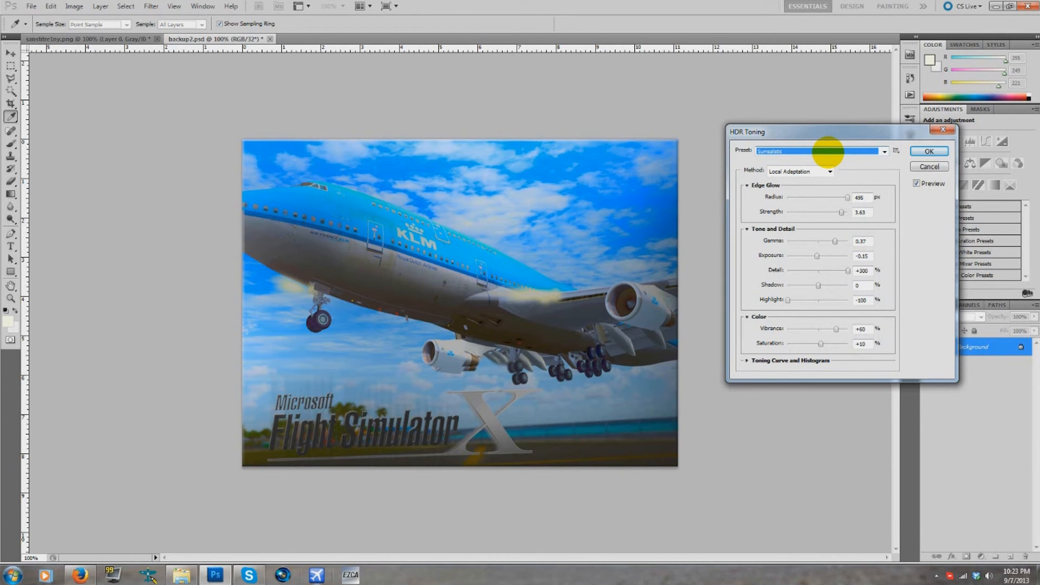
key(Down)
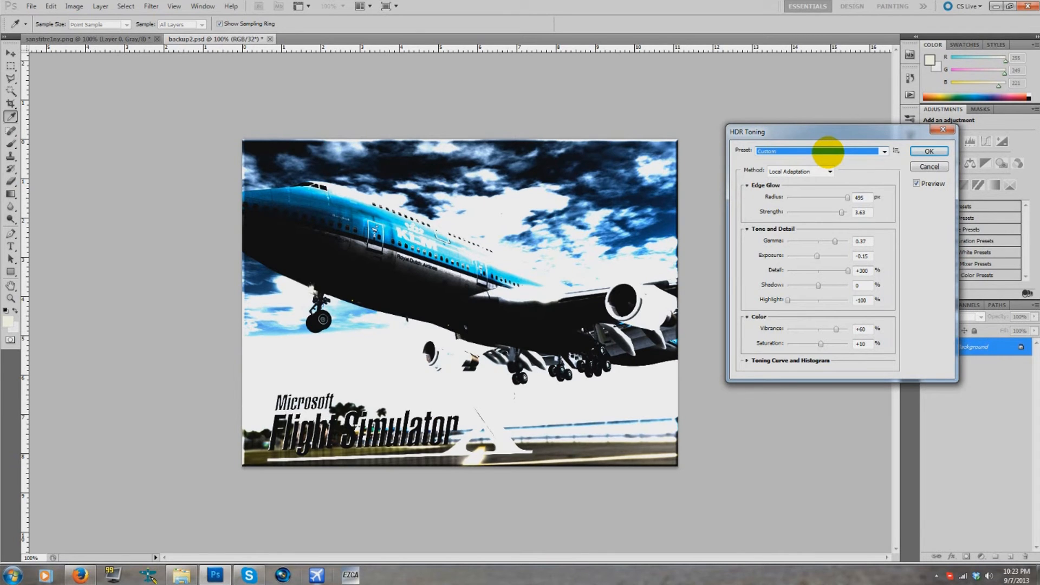
Step: Preview the Default and surrealistic presets as well as the Exposure and Gamma and Local Adaptation methods in HDR Toning
click(827, 152)
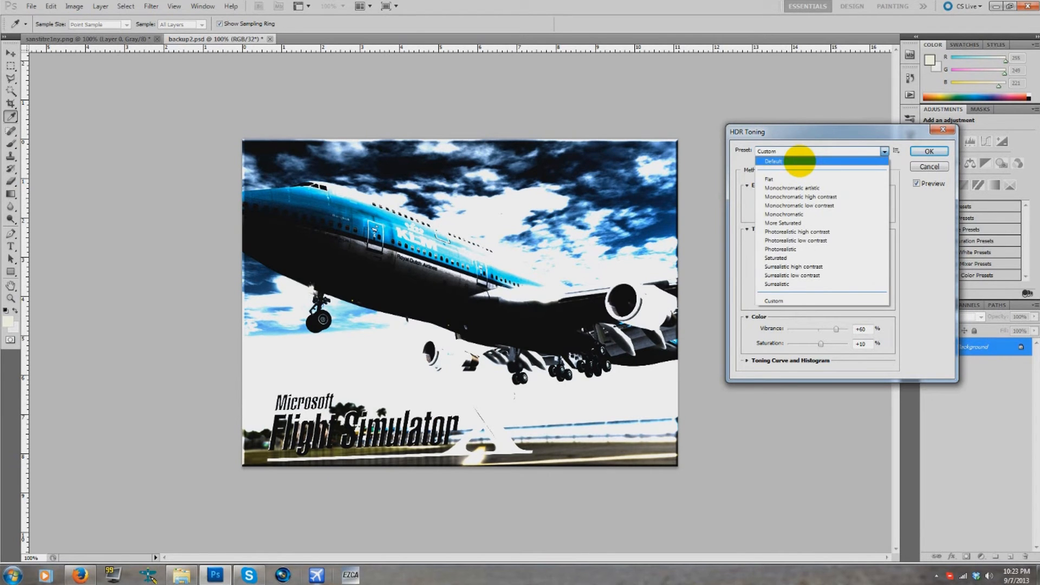
click(799, 160)
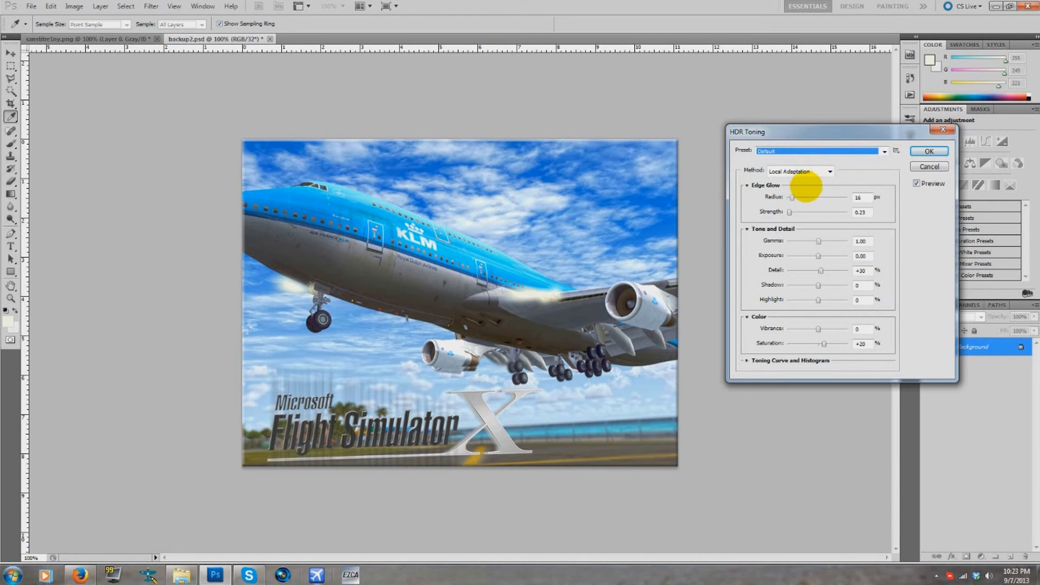
click(804, 173)
click(804, 189)
click(806, 154)
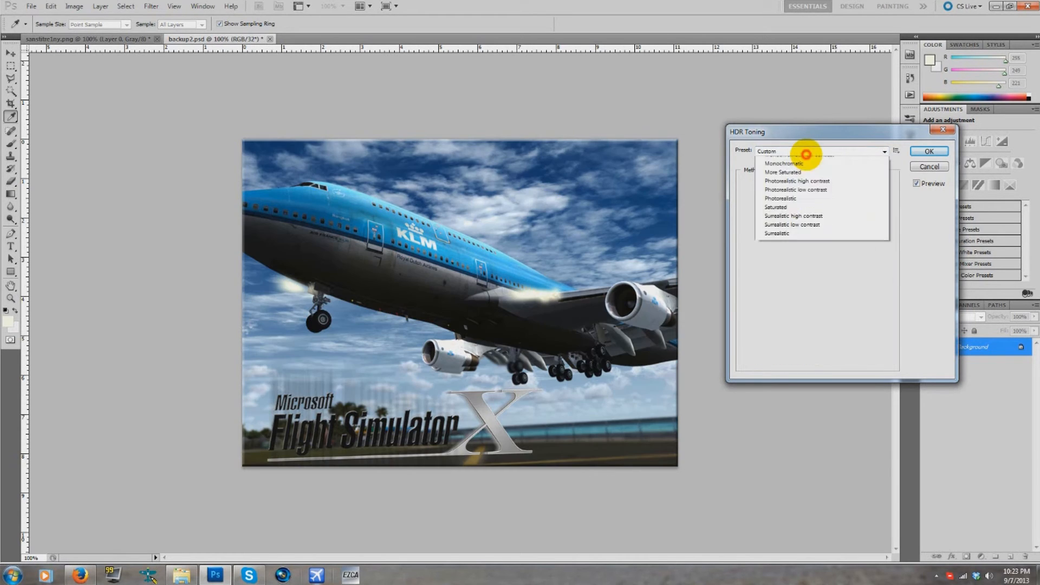
click(806, 154)
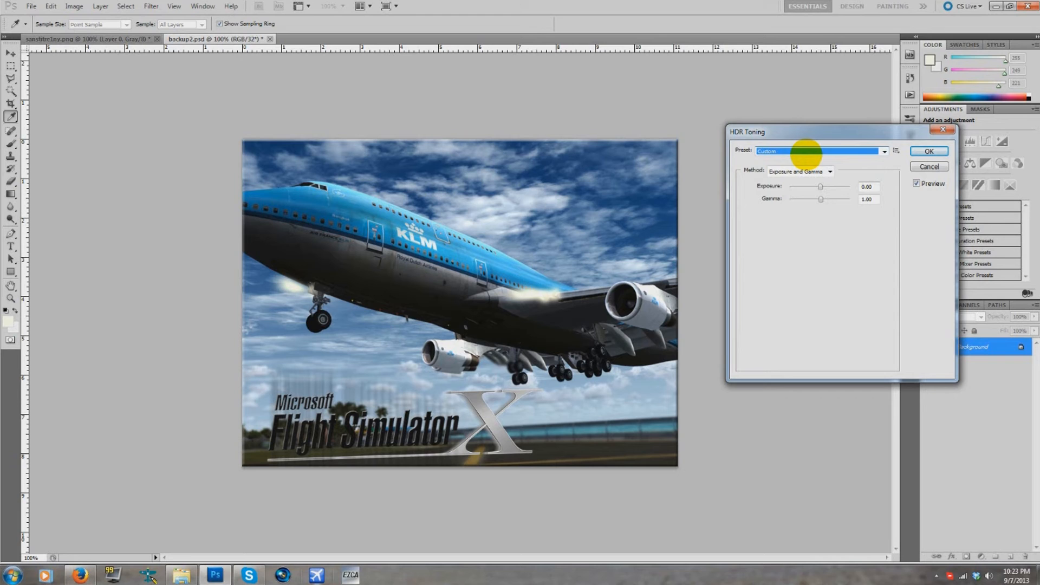
scroll(825, 186, up, 1)
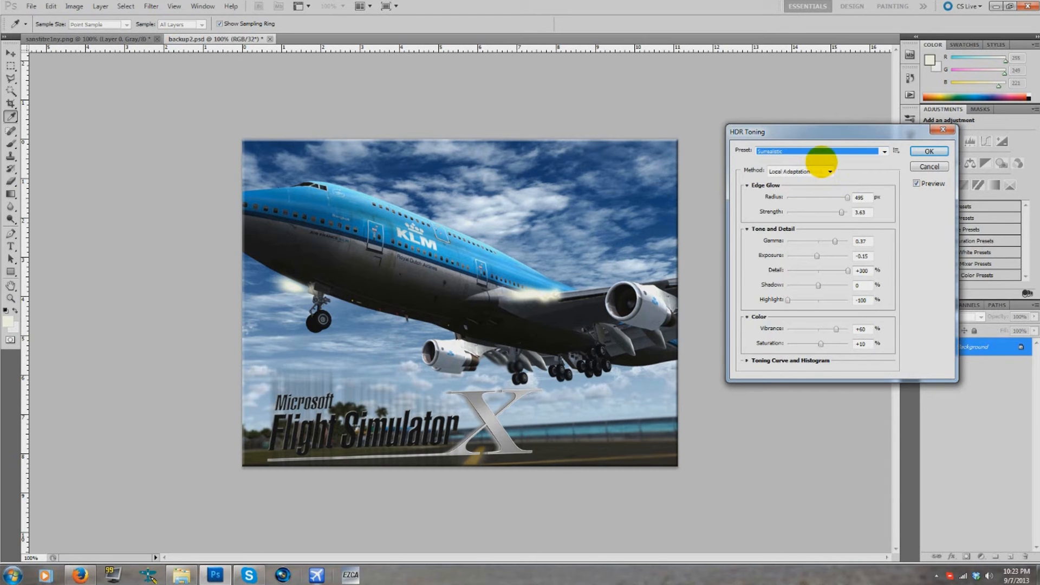
scroll(823, 156, up, 1)
click(812, 162)
click(811, 171)
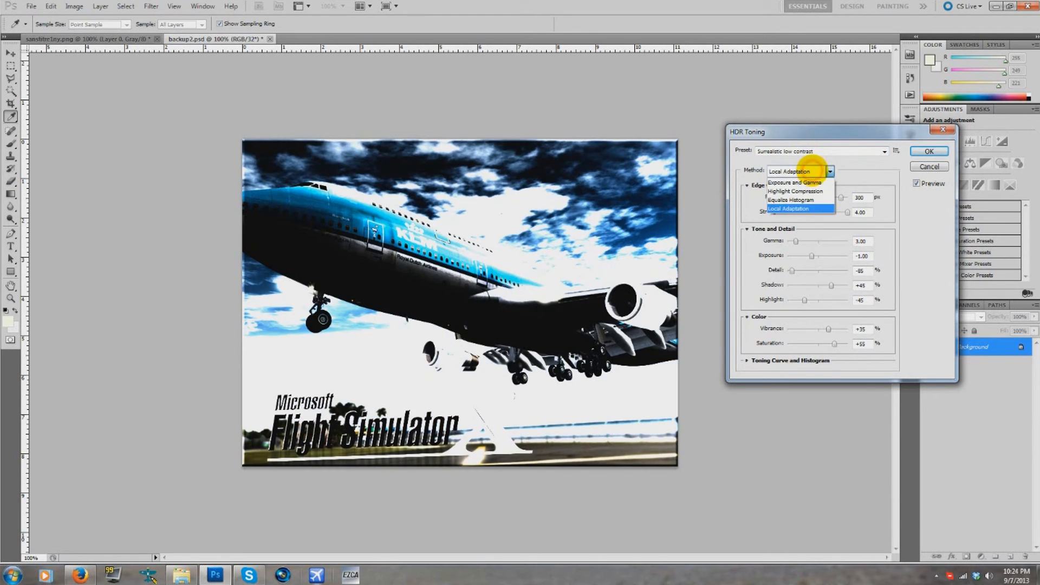
click(799, 207)
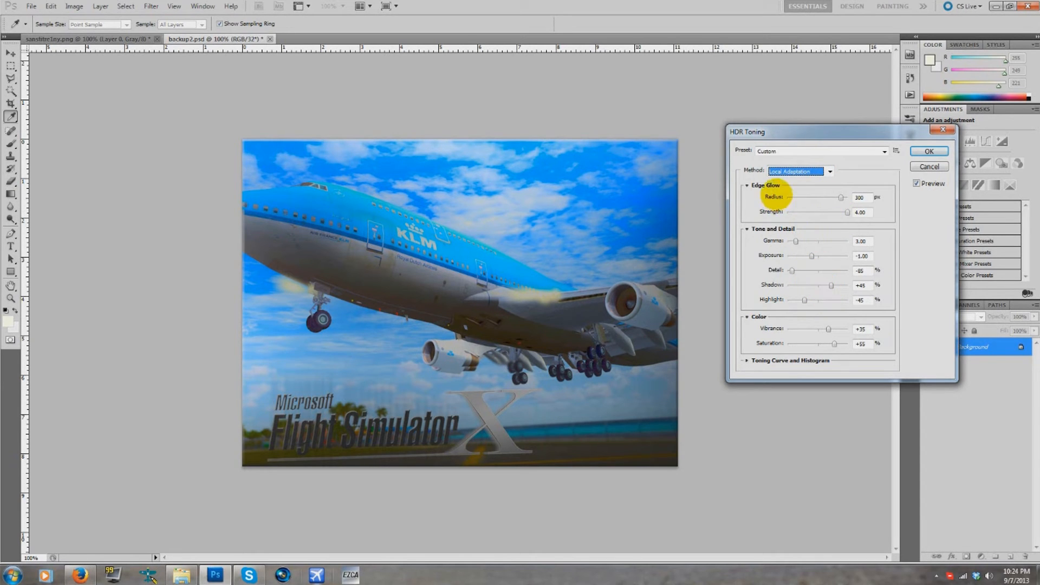
Step: Try the Default HDR preset with saturation -41, vibrance +26, highlights -30, shadows -42, detail +19, exposure -0.54 and an adjusted gamma
click(797, 151)
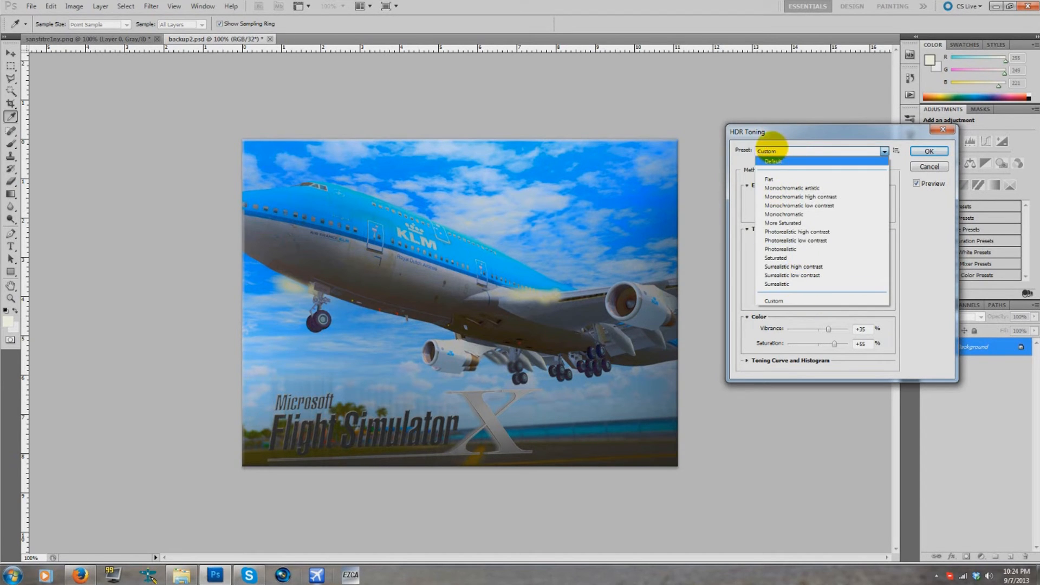
click(772, 161)
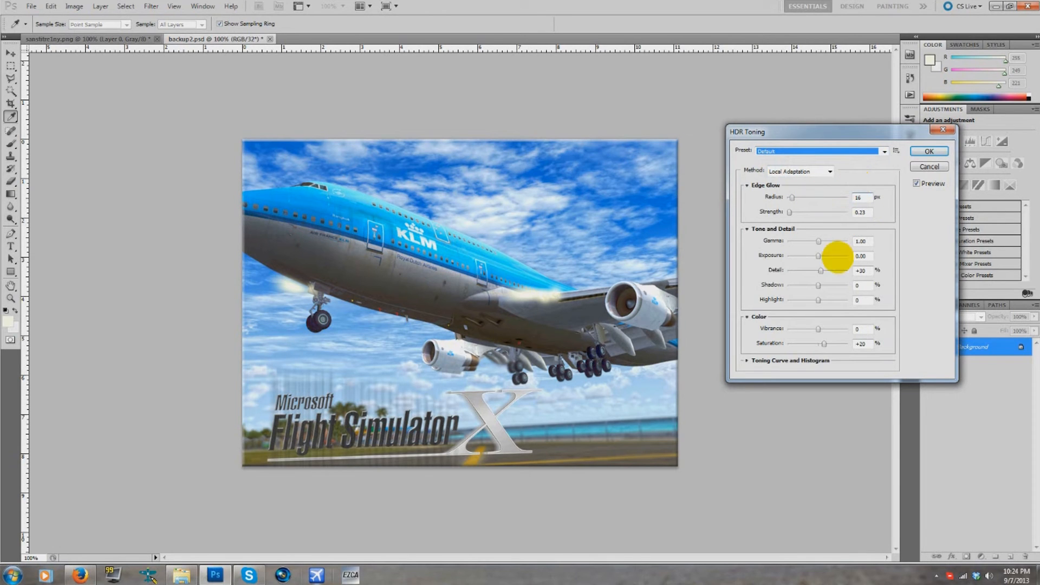
drag(823, 344, 814, 344)
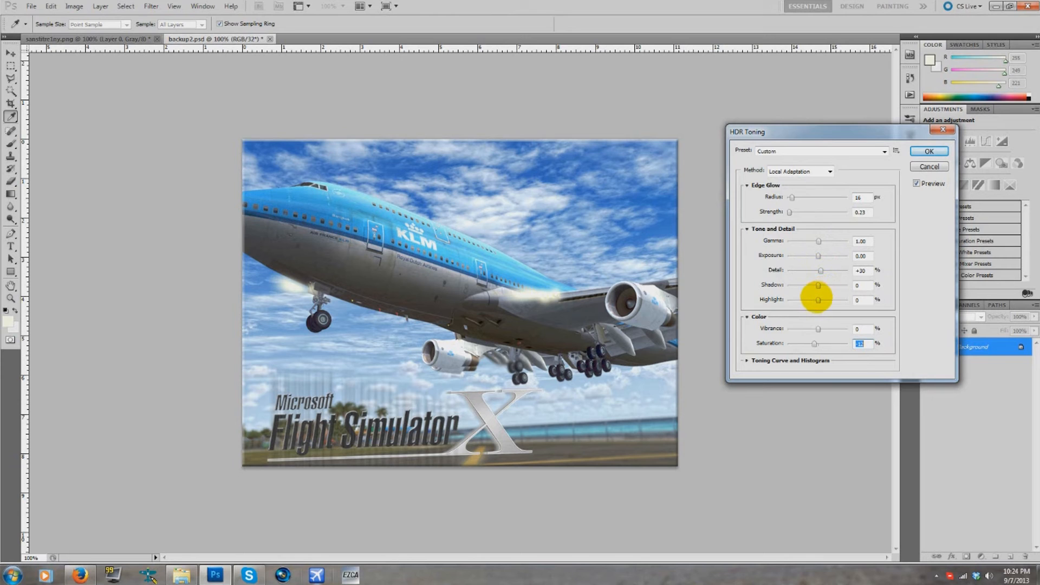
mouse_move(817, 329)
mouse_down()
mouse_move(801, 328)
mouse_move(825, 329)
mouse_move(805, 342)
mouse_up()
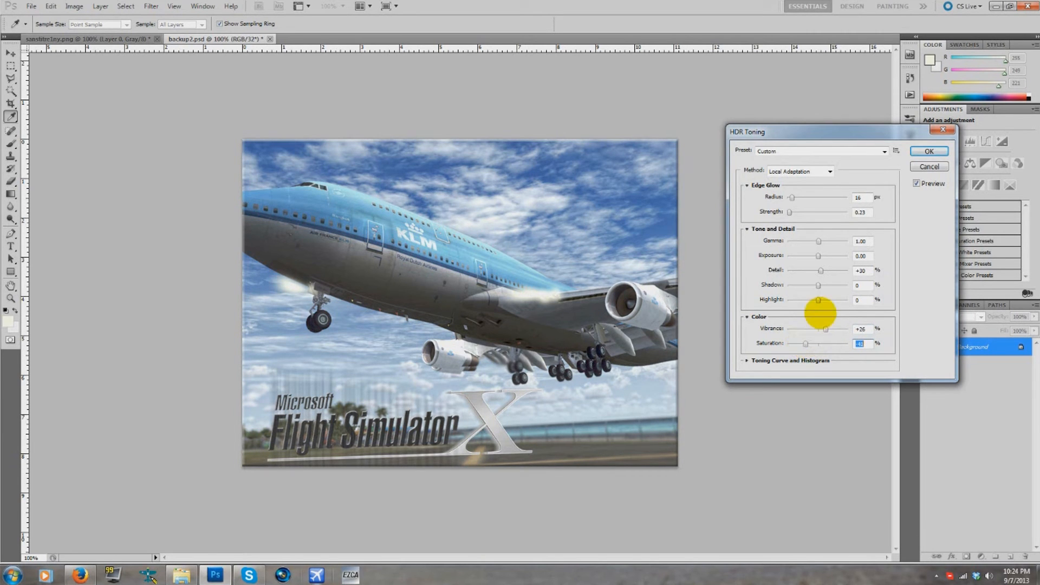
drag(818, 301, 808, 301)
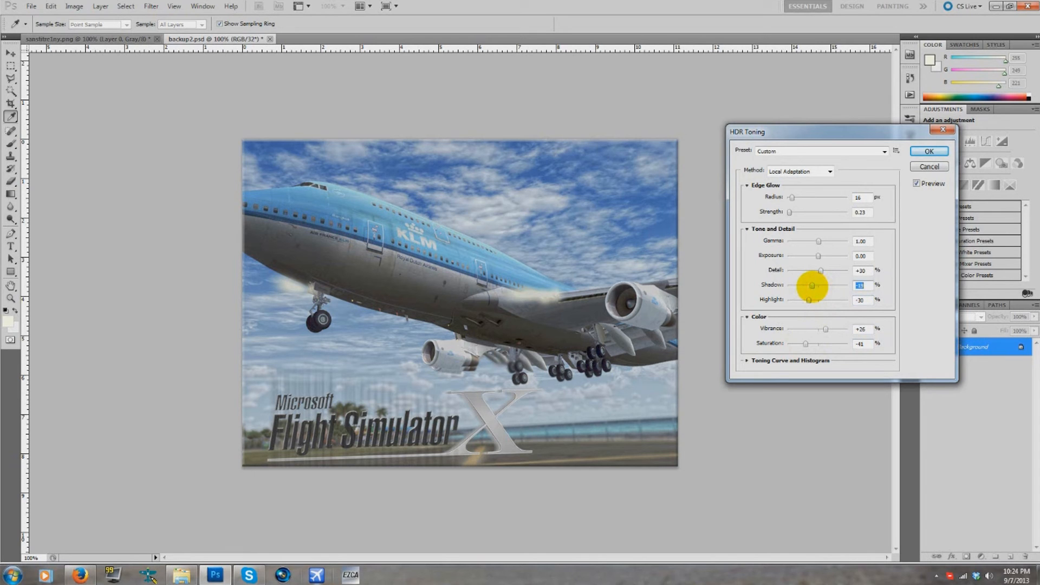
mouse_move(821, 271)
mouse_down()
mouse_move(808, 271)
mouse_move(825, 271)
mouse_up()
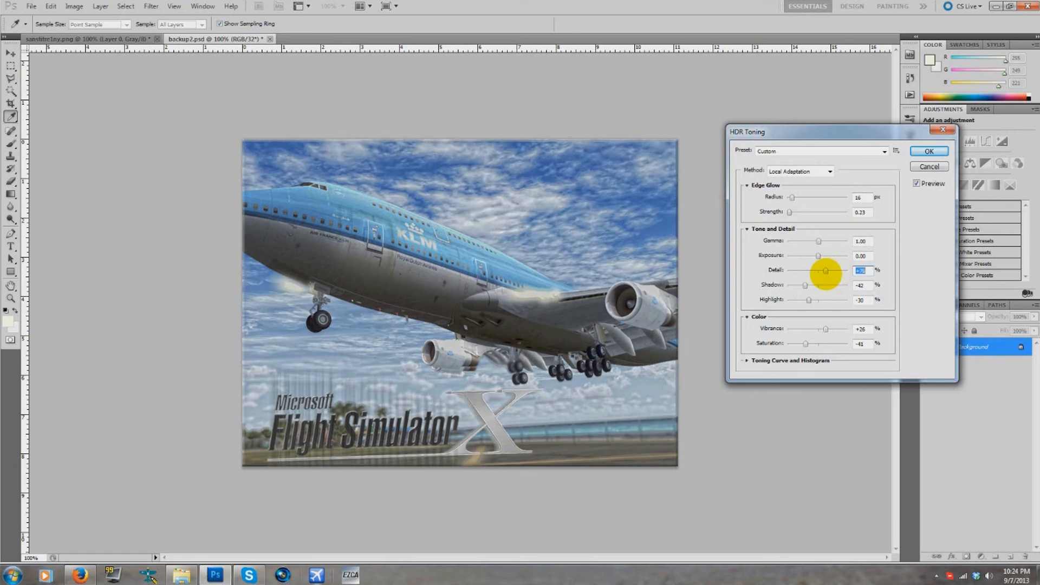
drag(818, 256, 800, 241)
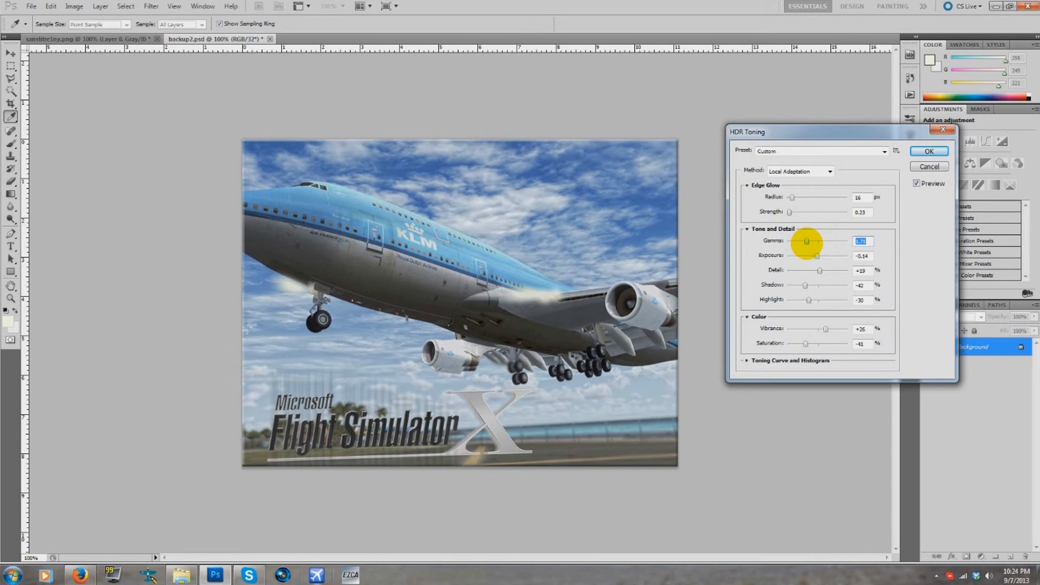
Step: Try an S-shaped toning curve with one point in the middle and one near the highlights, and leave HDR Toning
click(749, 361)
drag(825, 433, 850, 438)
mouse_move(810, 474)
mouse_down()
mouse_move(813, 435)
mouse_move(816, 460)
mouse_up()
drag(851, 438, 856, 388)
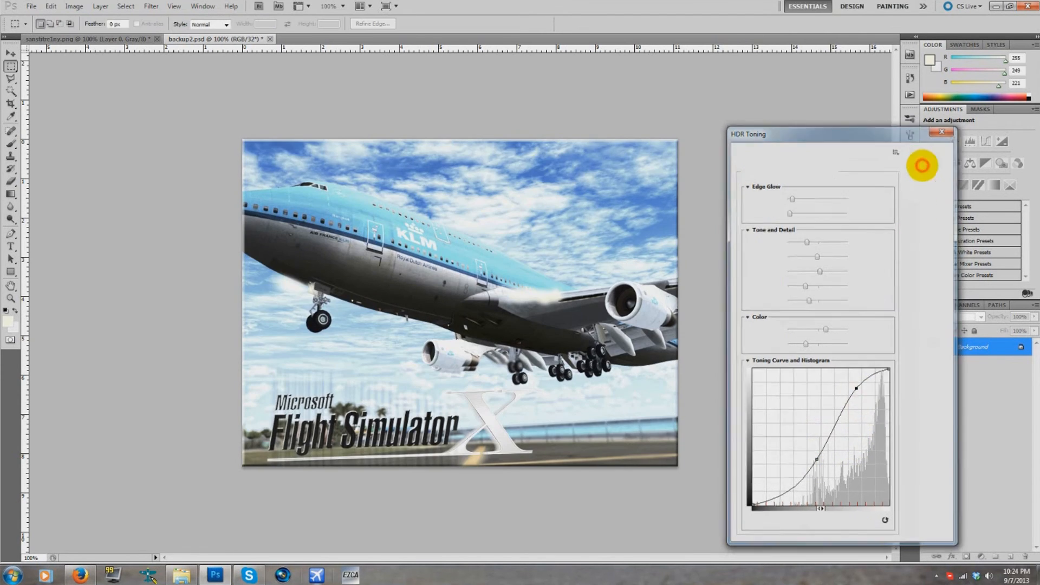
click(928, 152)
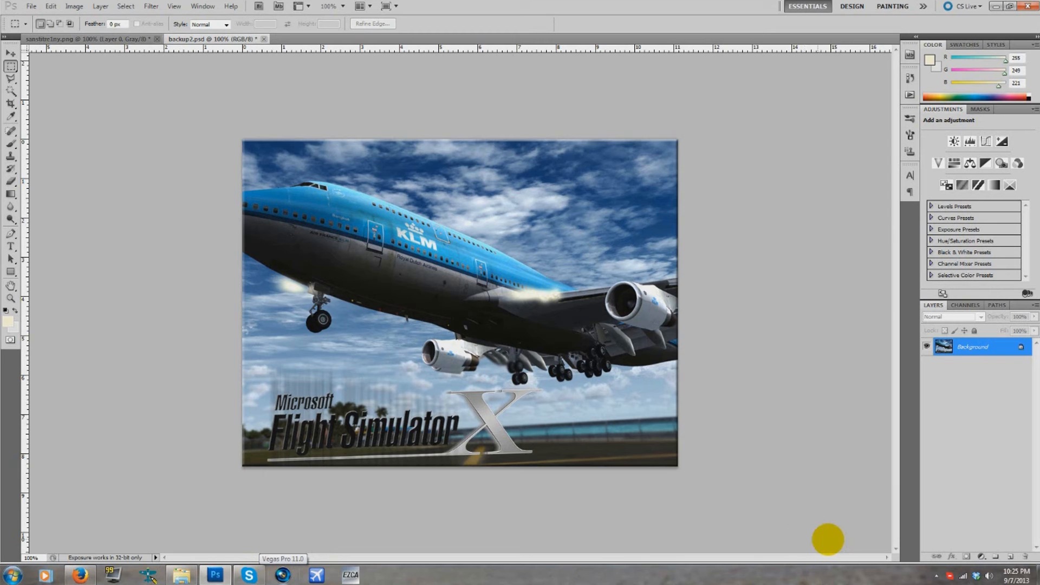
Step: Open Logitech Gaming Software to check the headset's audio levels, and return to the artwork in Photoshop
click(936, 575)
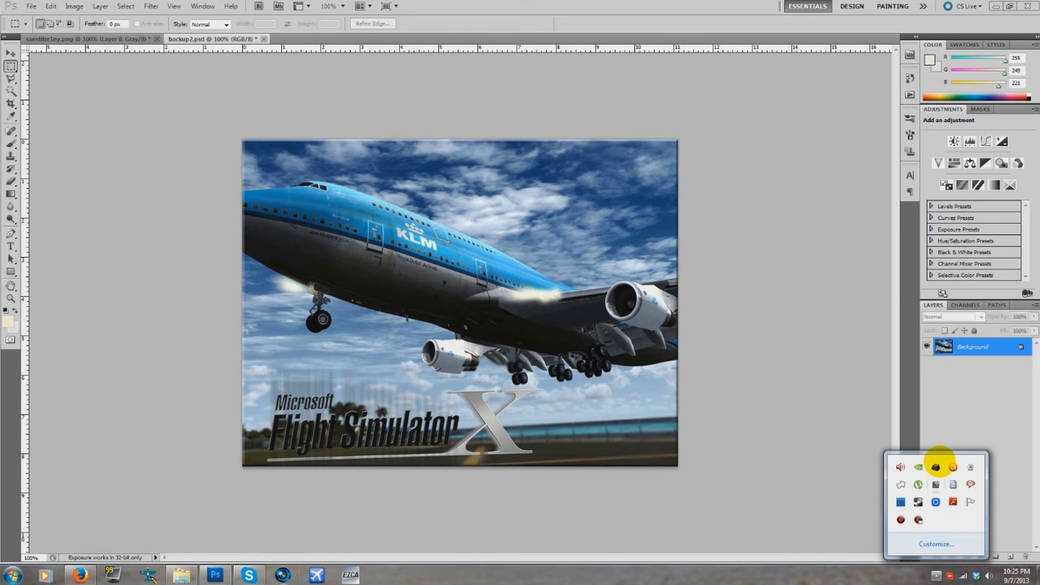
click(935, 466)
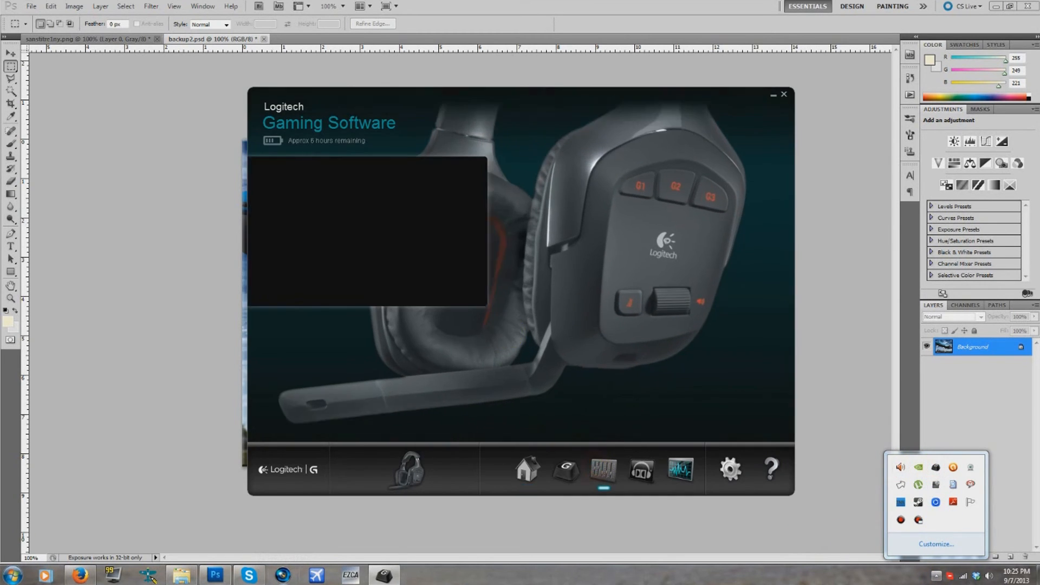
click(363, 256)
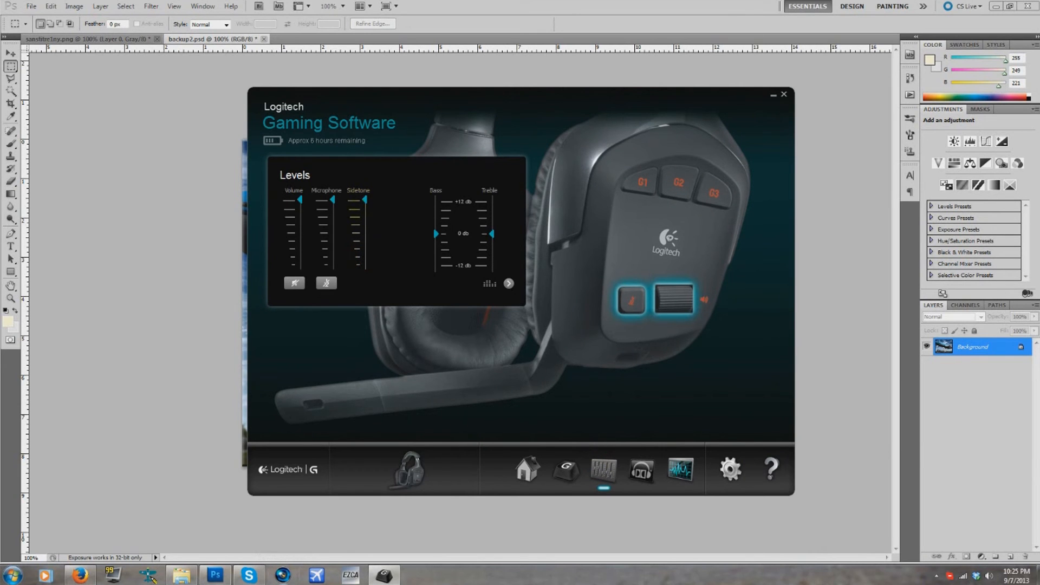
click(198, 206)
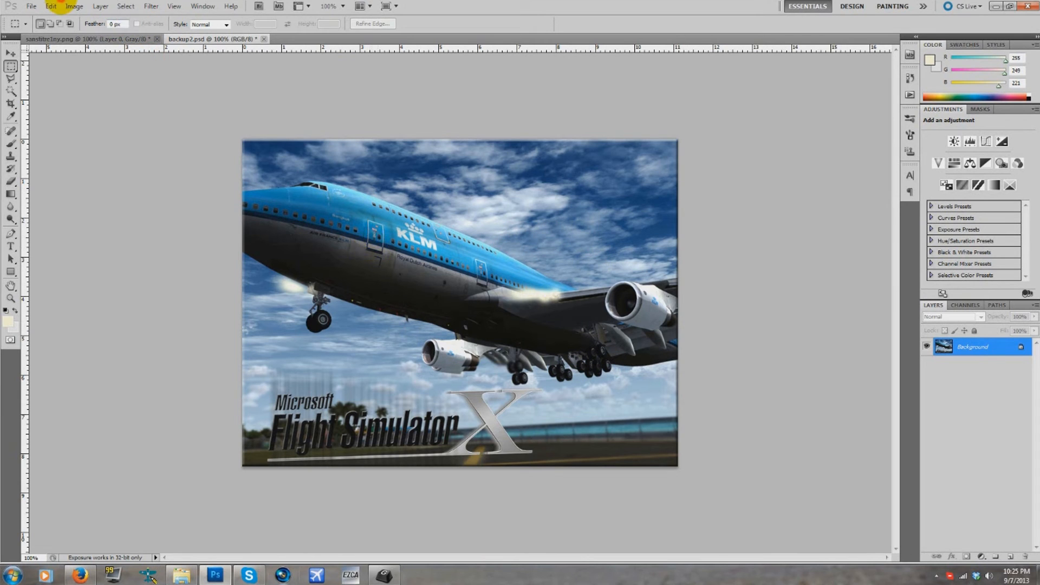
click(74, 6)
mouse_move(90, 33)
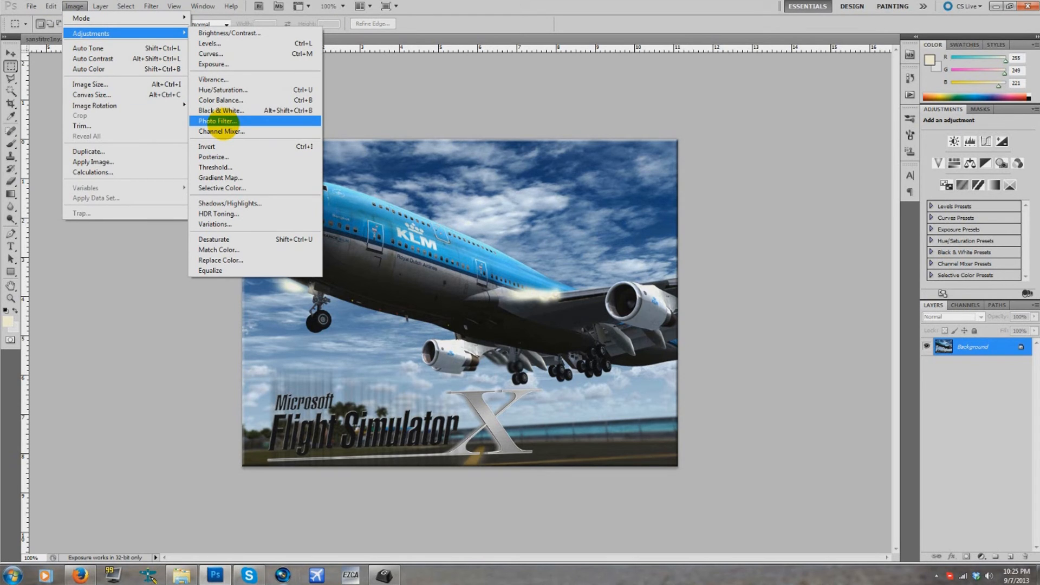
click(239, 121)
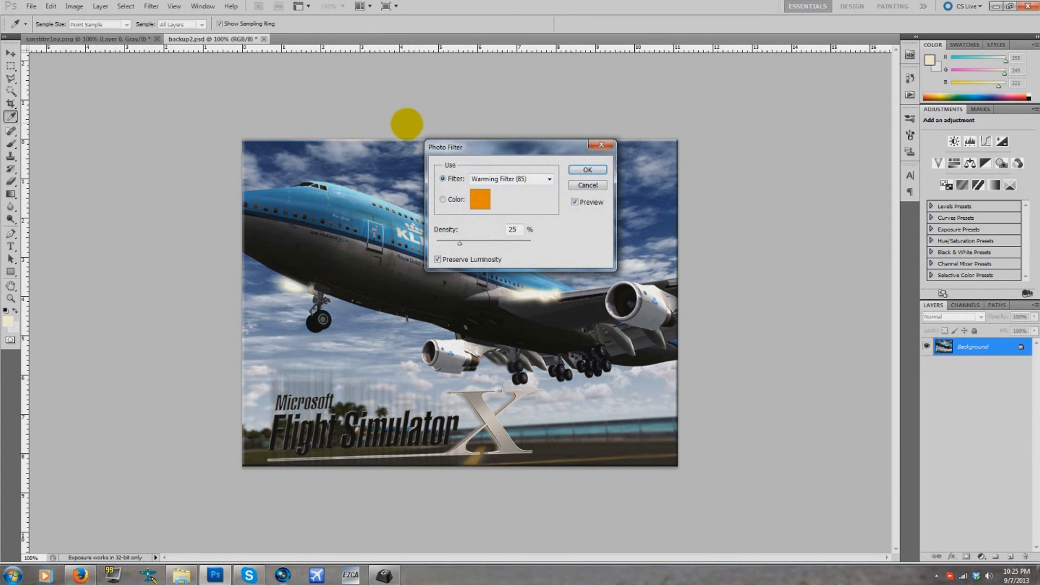
drag(521, 151, 764, 156)
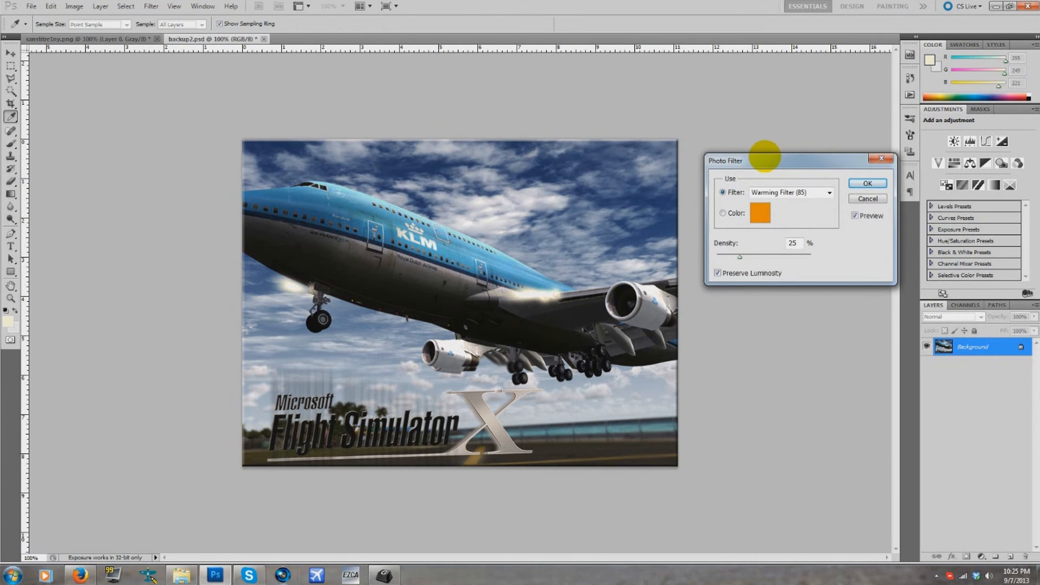
click(100, 6)
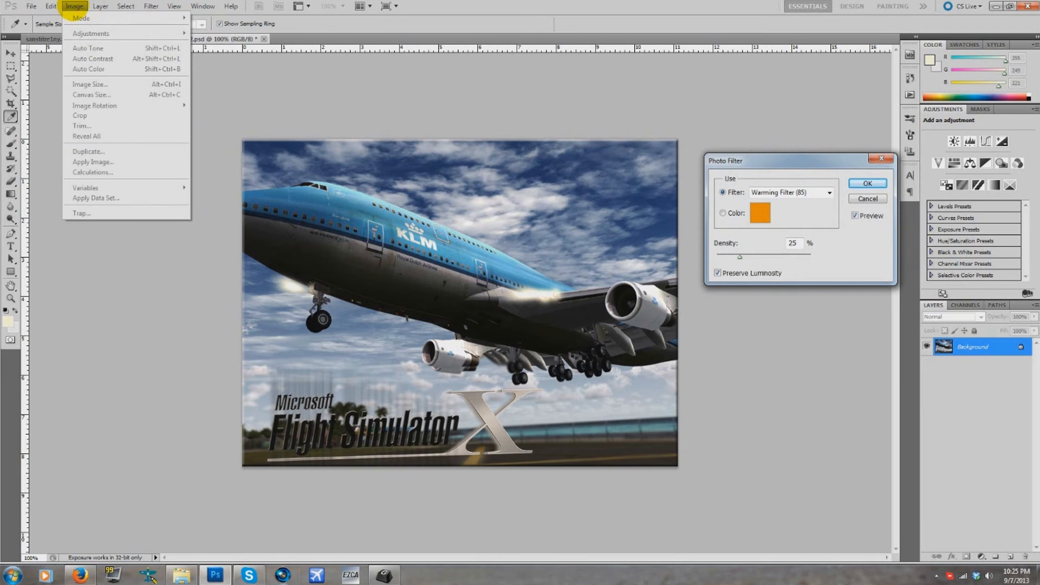
mouse_move(75, 6)
click(866, 184)
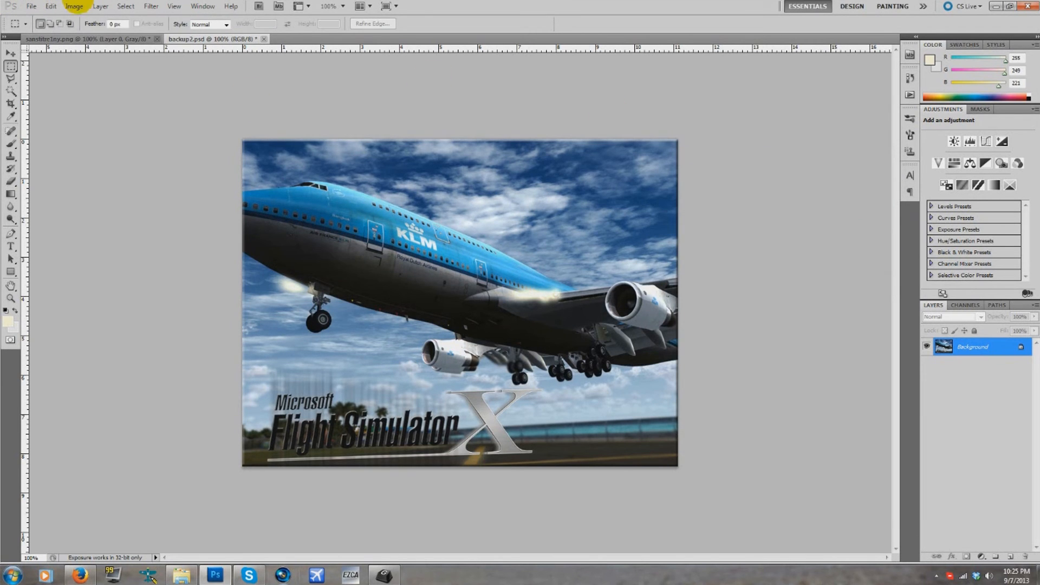
Step: Try lightening the flattened image's midtones repeatedly with Variations, and reset the pick to the original
click(74, 6)
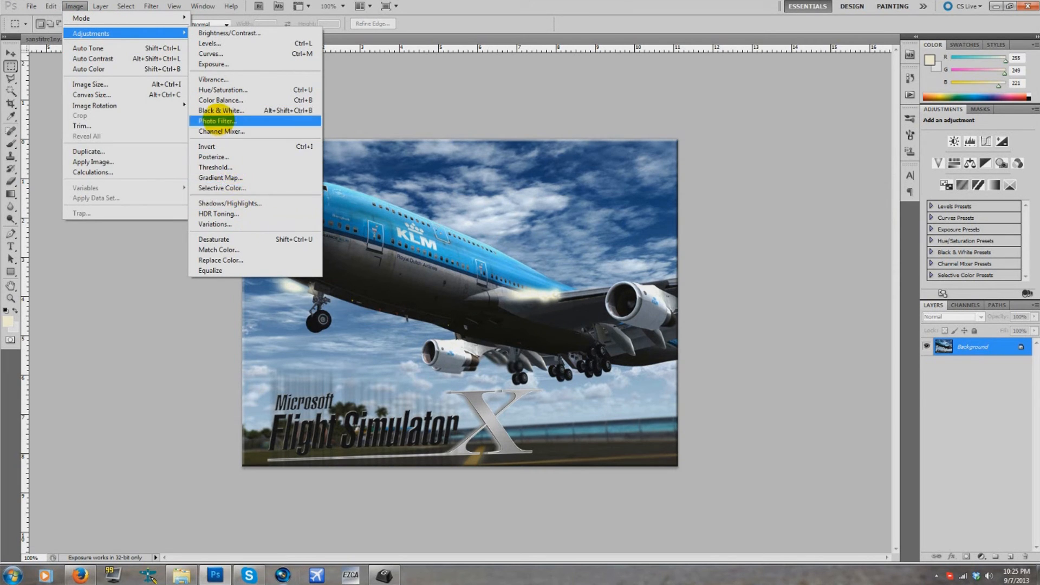
click(213, 223)
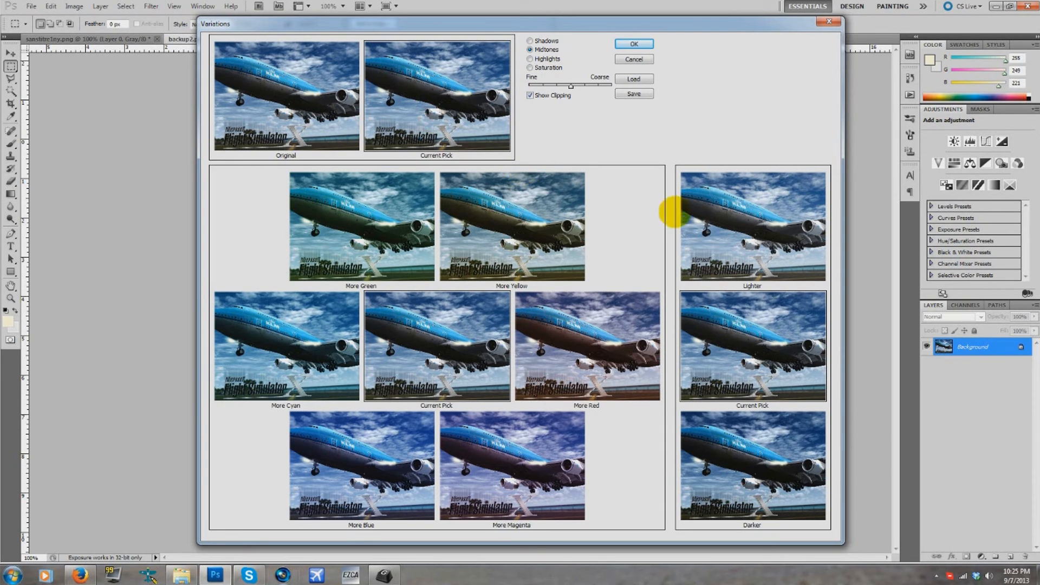
click(713, 239)
click(714, 238)
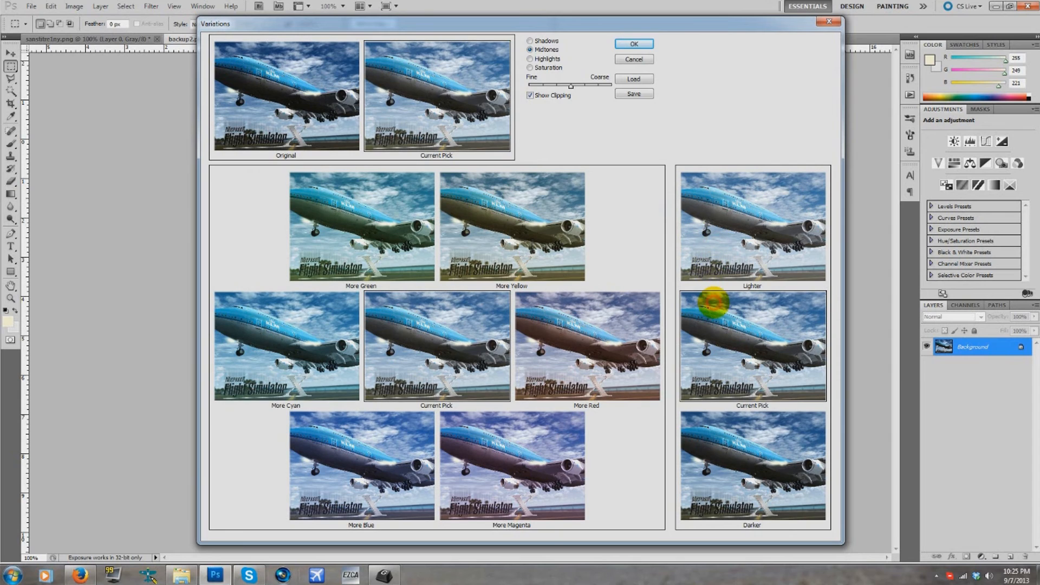
click(732, 237)
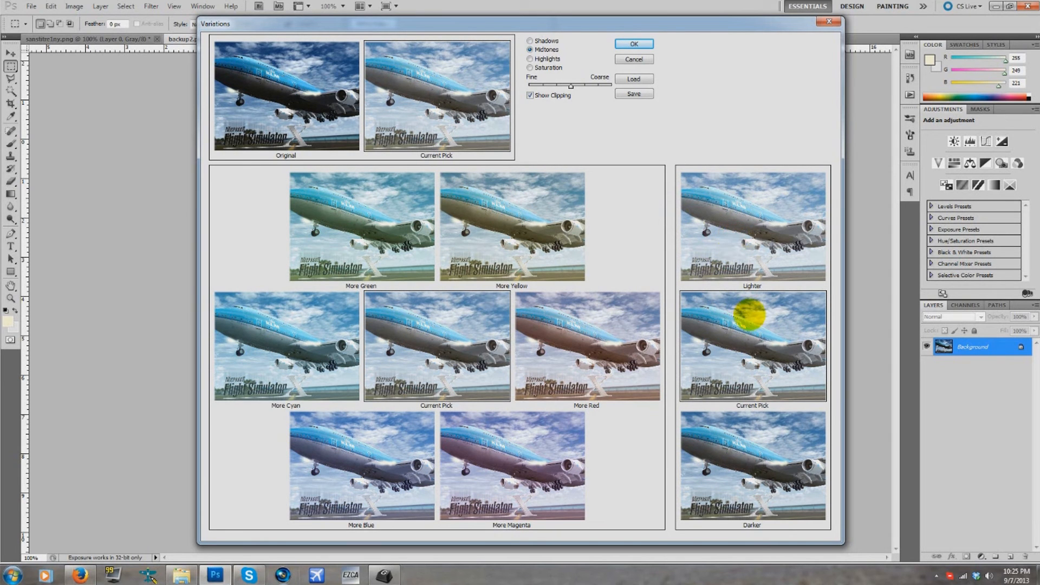
click(328, 111)
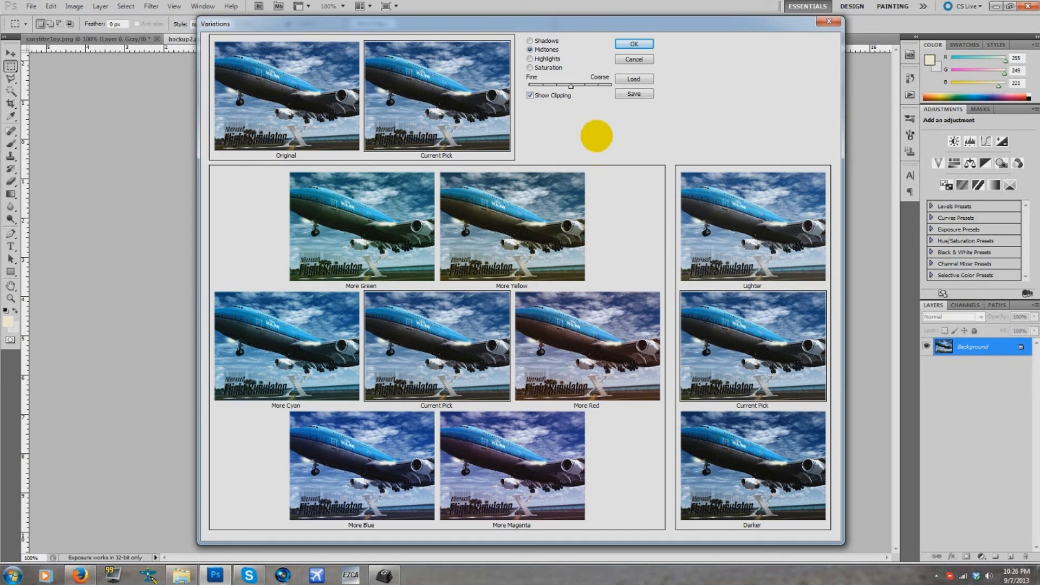
Step: Compare the shadows, midtones, saturation and highlights previews in Variations, and leave without applying any
click(544, 41)
click(540, 49)
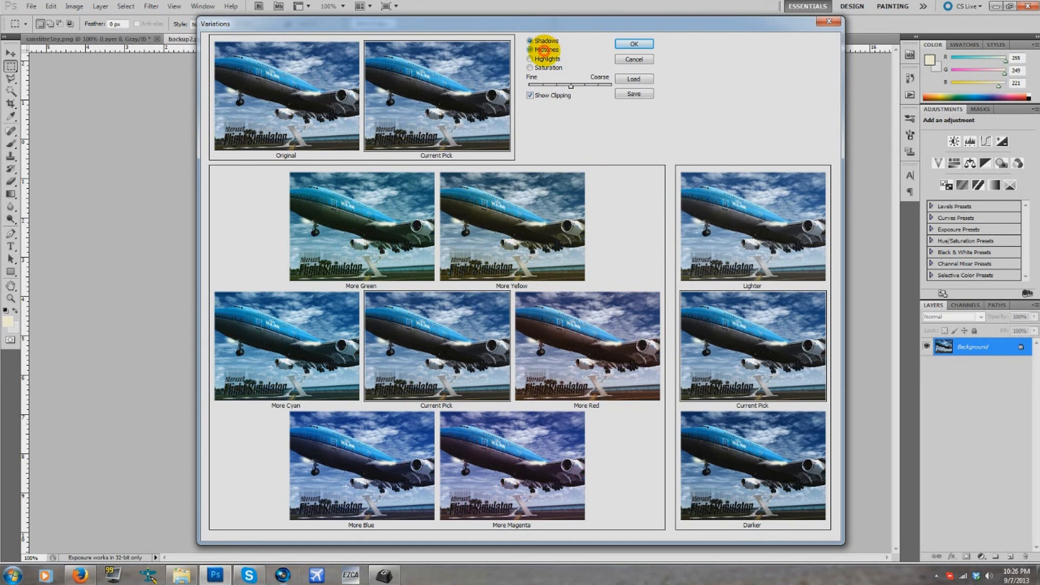
click(542, 68)
click(544, 59)
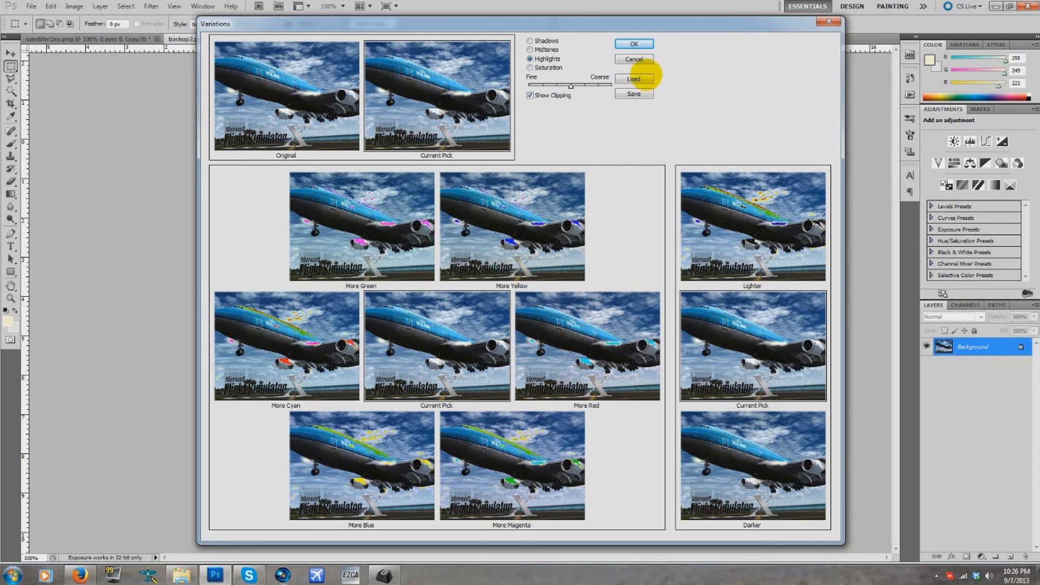
click(638, 58)
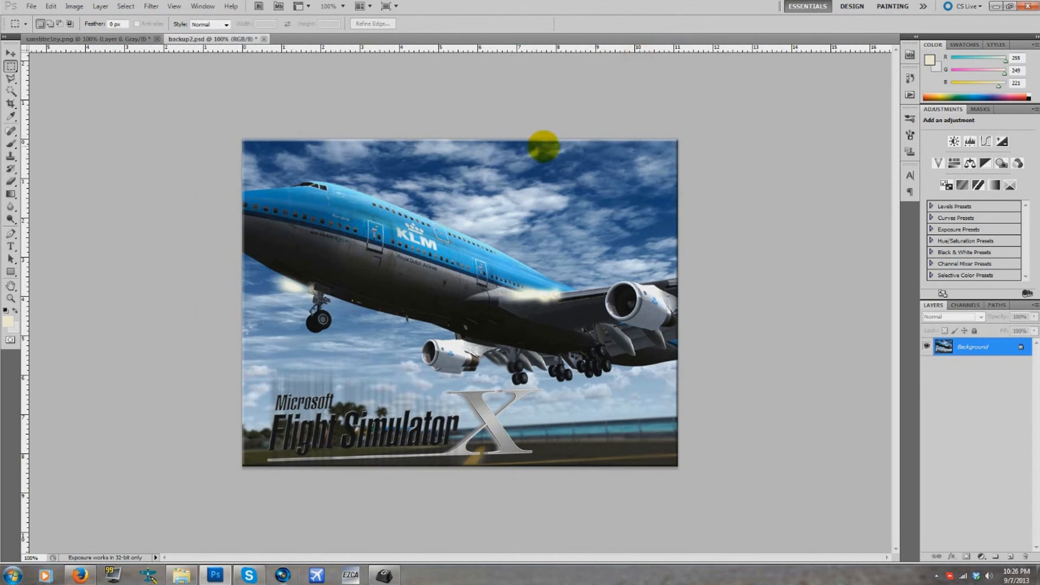
Step: Start a photo filter on the flattened artwork and try the Underwater and Warming Filter (81) presets
click(64, 6)
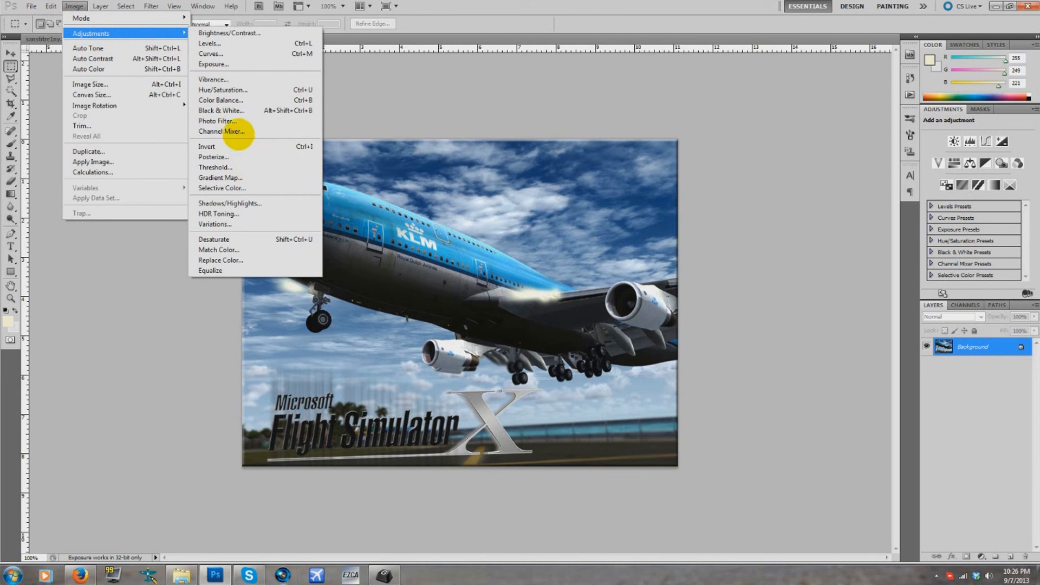
click(246, 121)
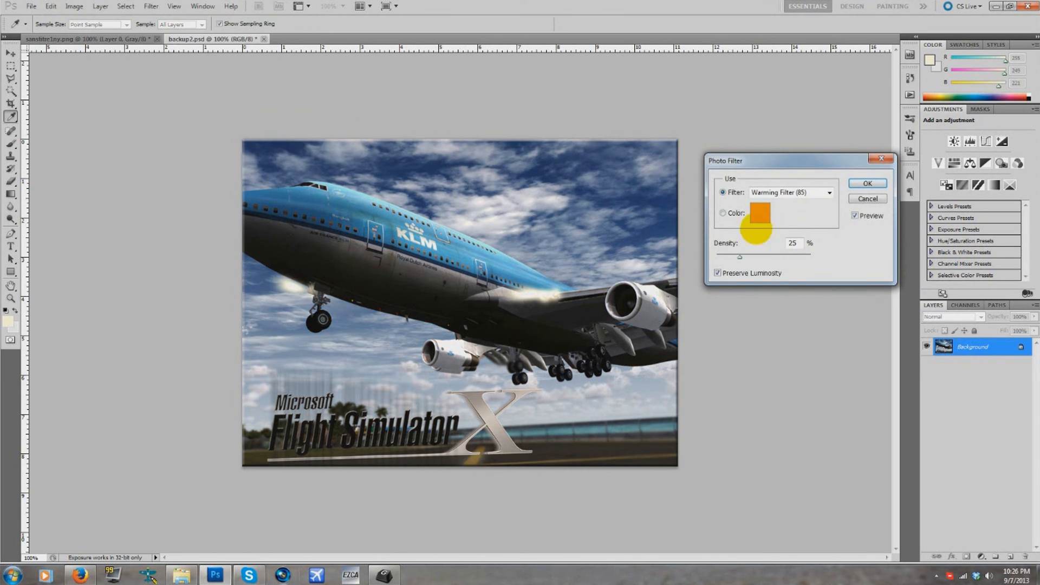
click(770, 192)
click(771, 196)
scroll(772, 196, down, 1)
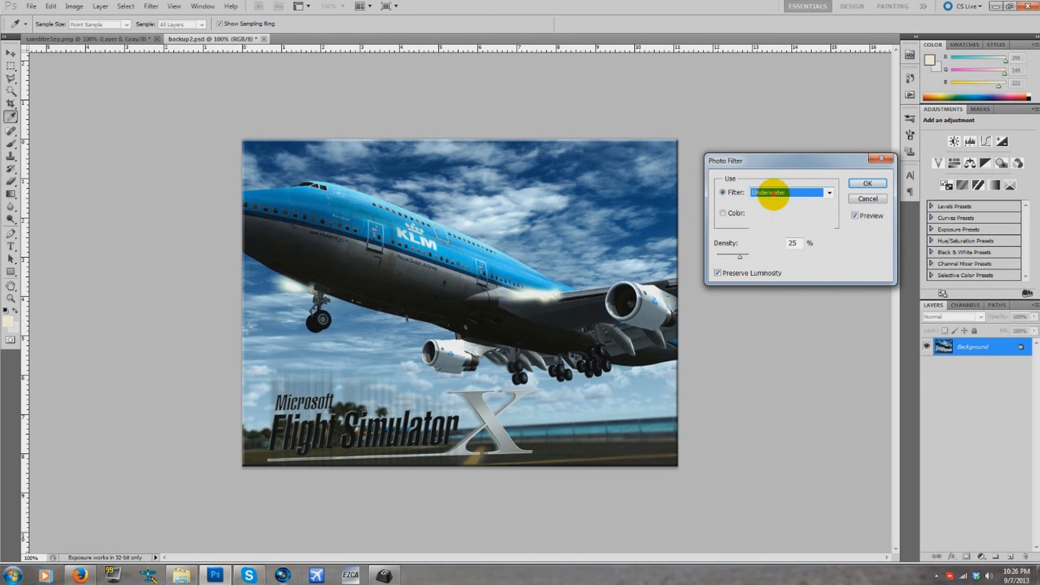
click(768, 196)
click(777, 215)
scroll(780, 213, down, 2)
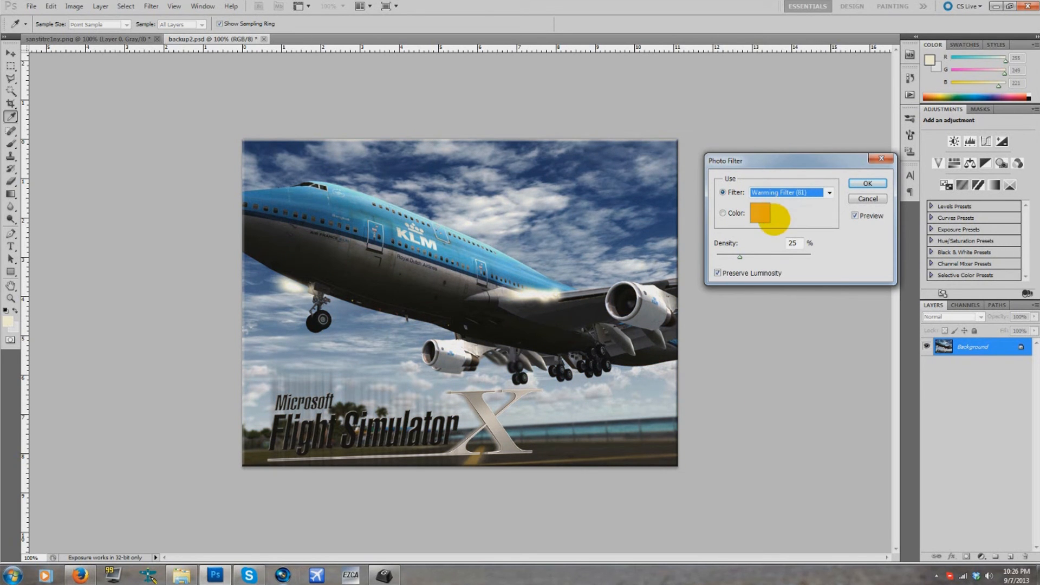
scroll(773, 219, up, 1)
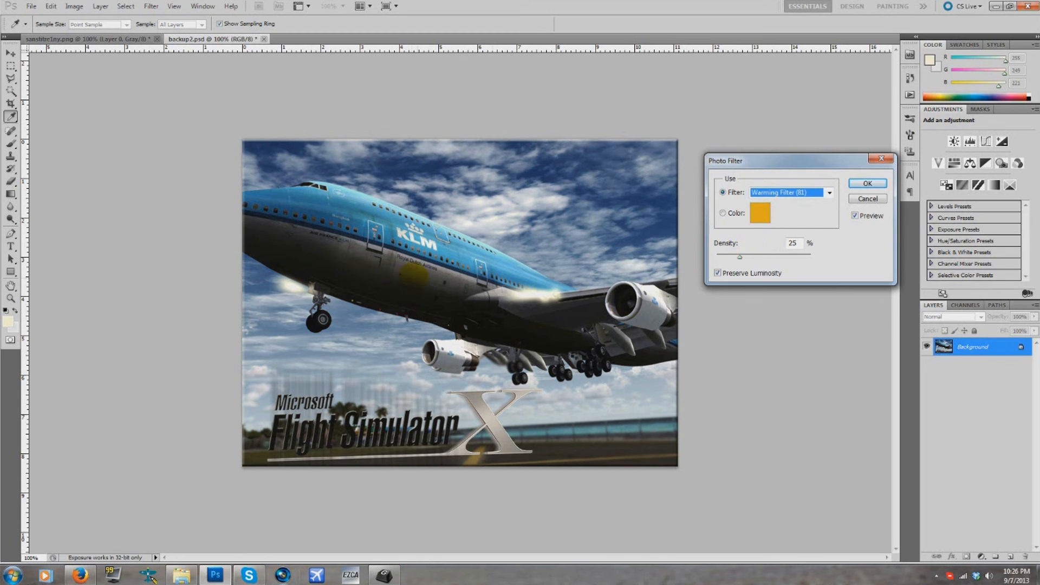
Step: Raise the filter density to 100% and choose a custom pale yellow filter colour with a hue of 56°
drag(739, 256, 854, 259)
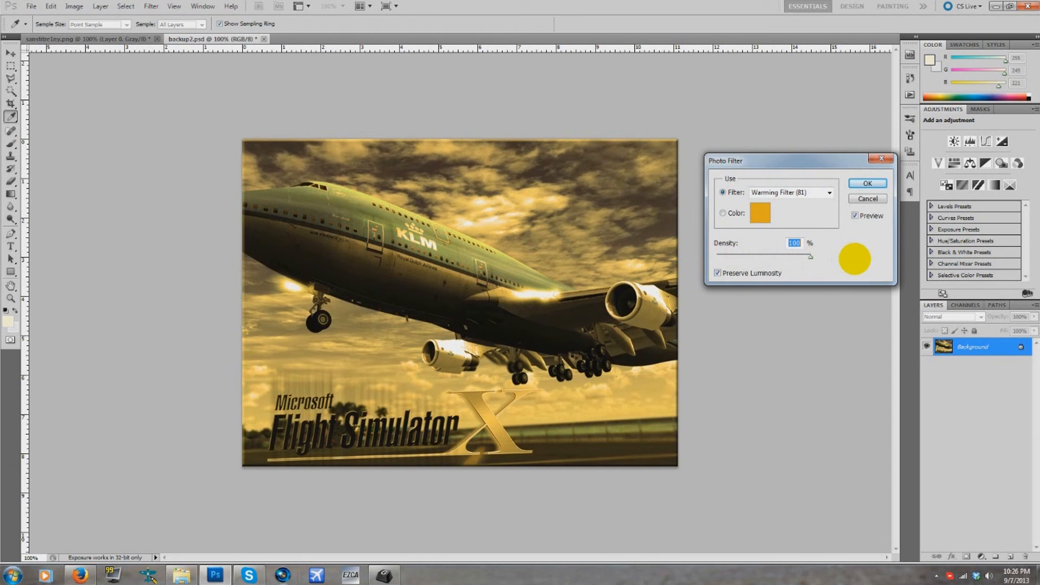
click(734, 212)
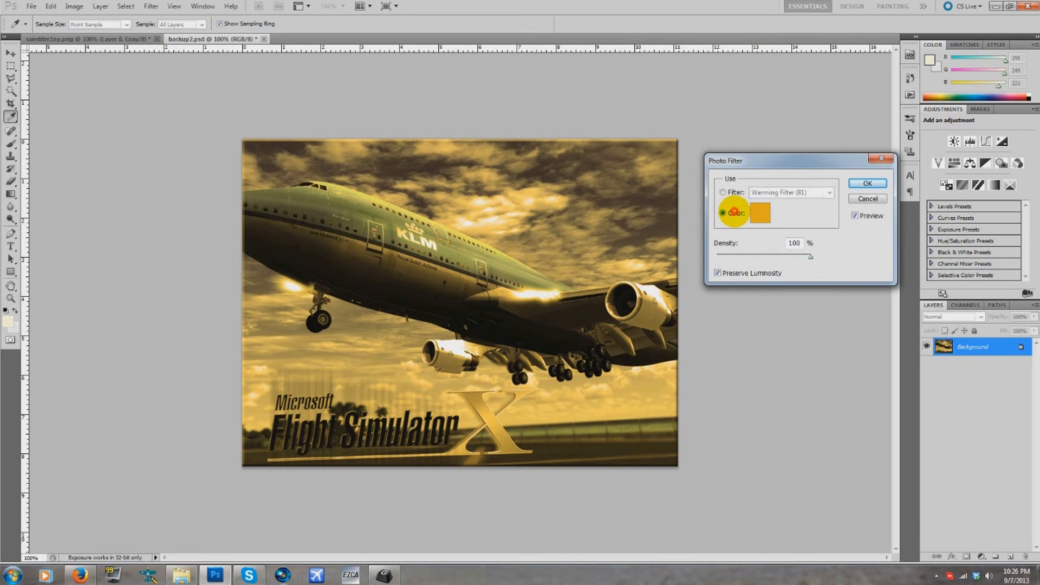
click(761, 213)
drag(847, 180, 810, 144)
drag(936, 234, 924, 256)
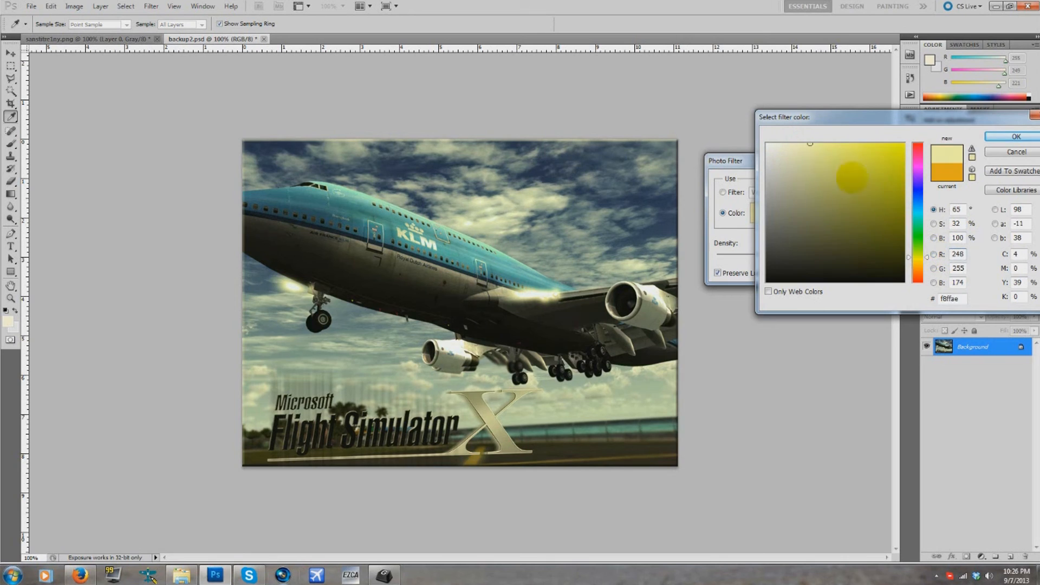
drag(812, 150, 792, 143)
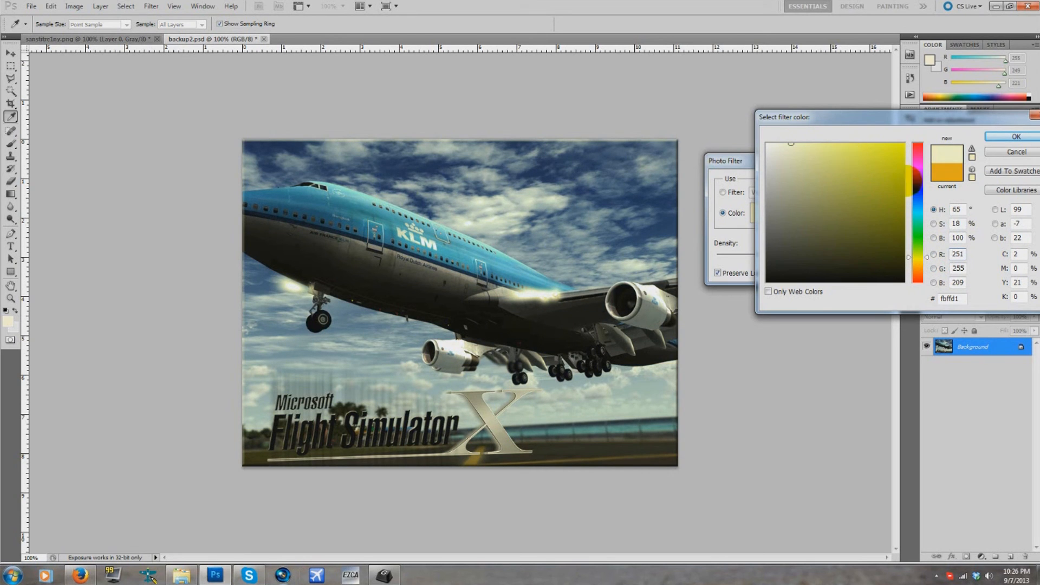
click(919, 260)
click(806, 143)
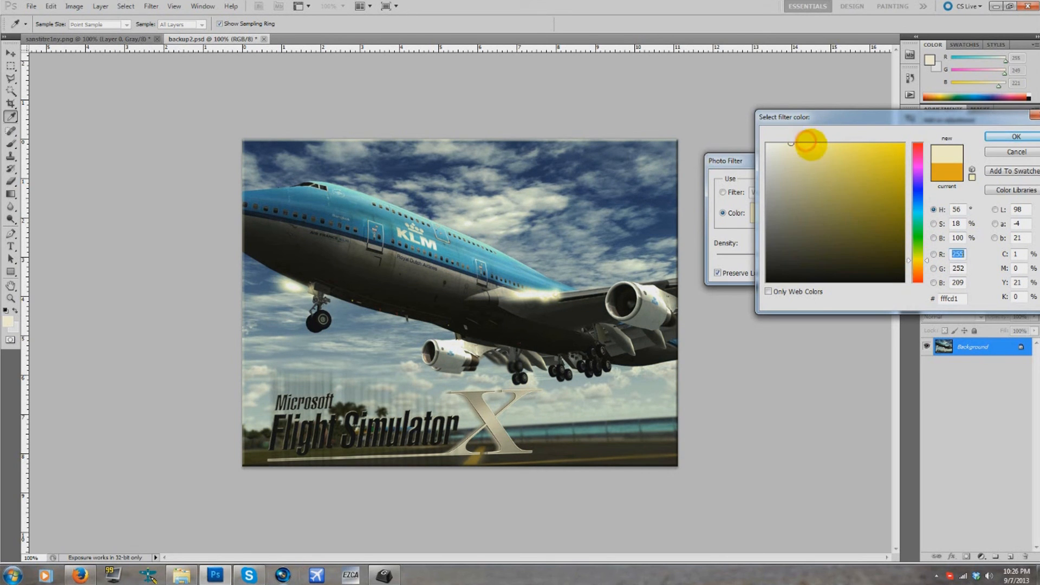
click(799, 144)
click(1016, 138)
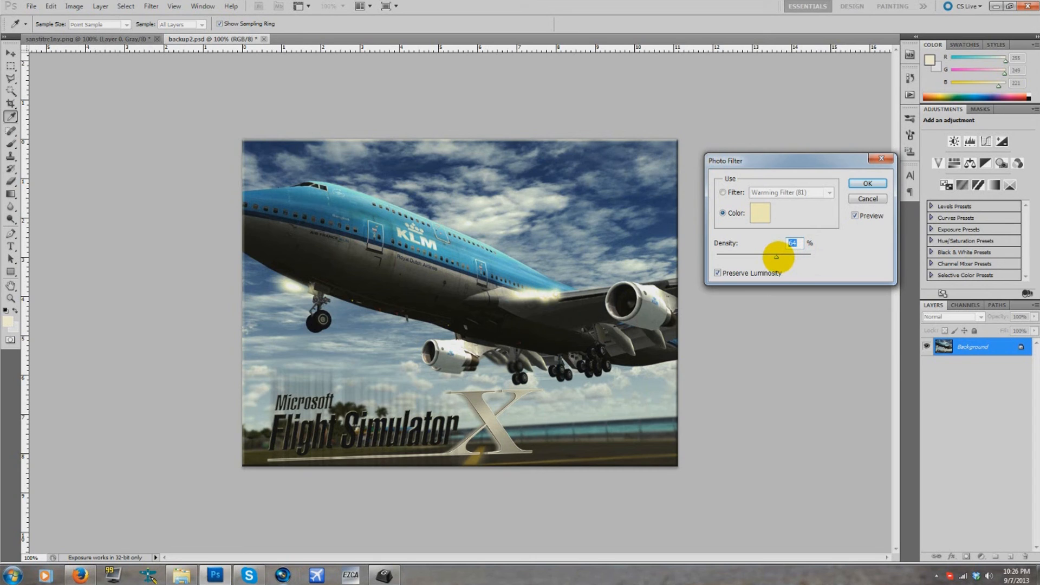
Step: Lower the photo filter's density to slightly under half and apply the filter to the artwork
drag(773, 257, 764, 255)
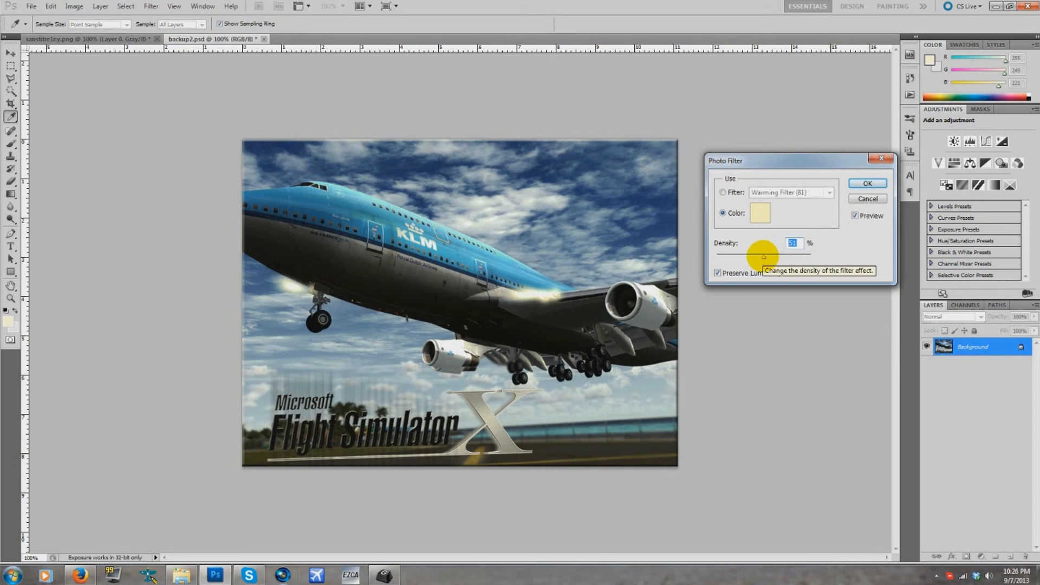
mouse_move(763, 256)
mouse_down()
mouse_move(749, 257)
mouse_move(762, 258)
mouse_up()
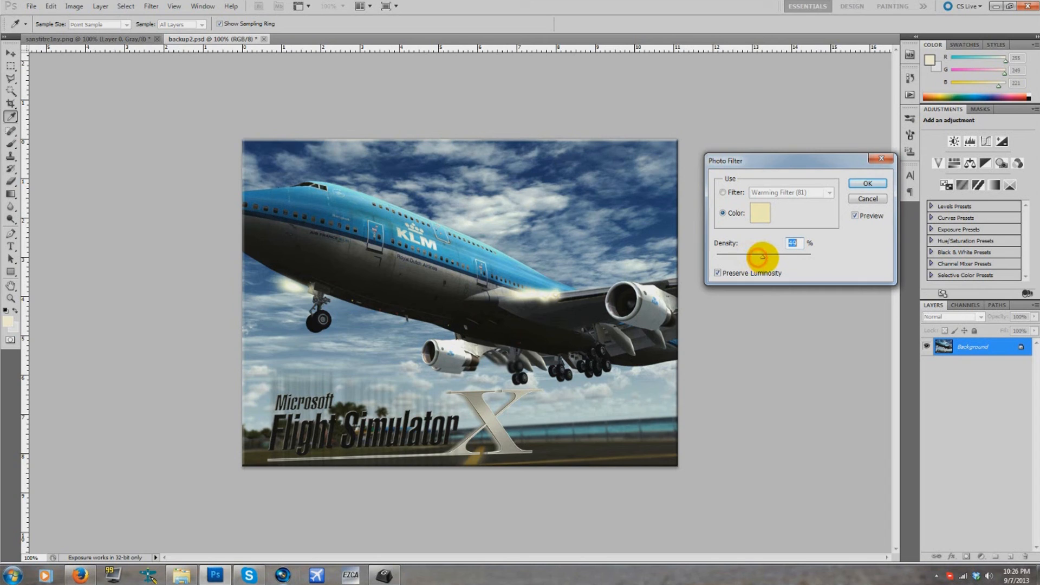
drag(757, 258, 754, 257)
click(800, 242)
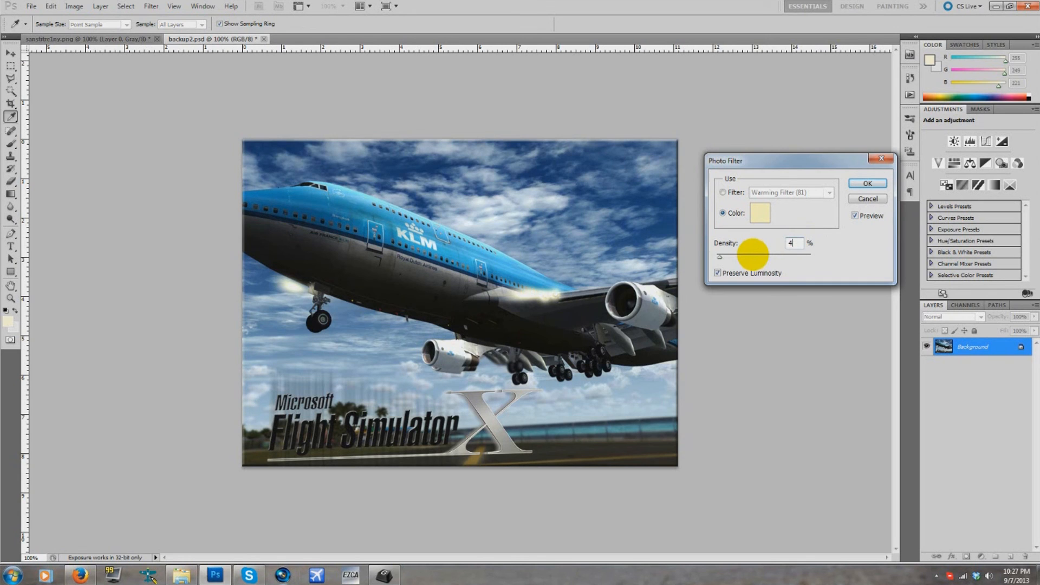
key(Return)
key(m)
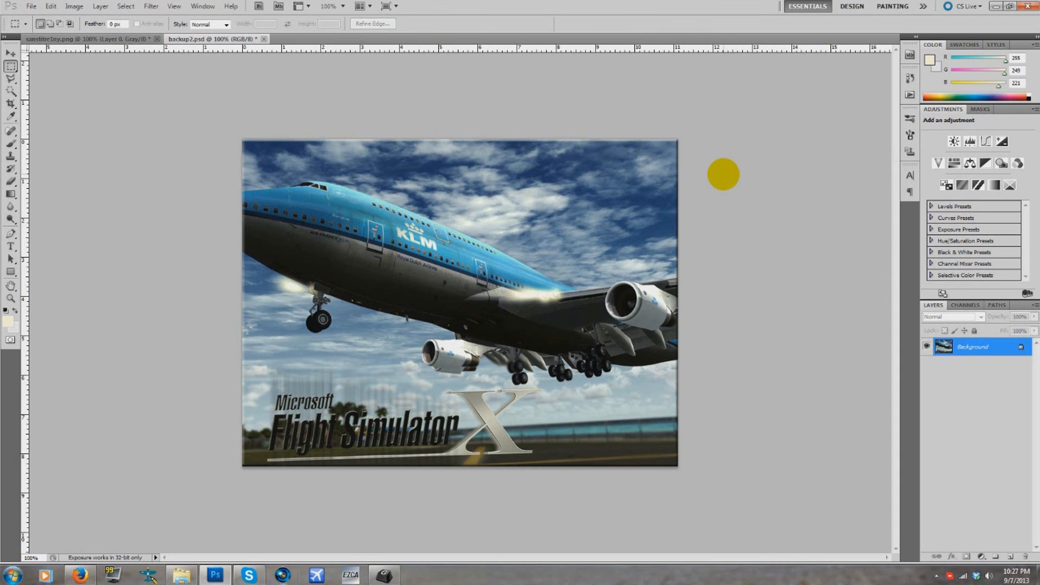
drag(531, 274, 545, 299)
right_click(550, 276)
click(563, 280)
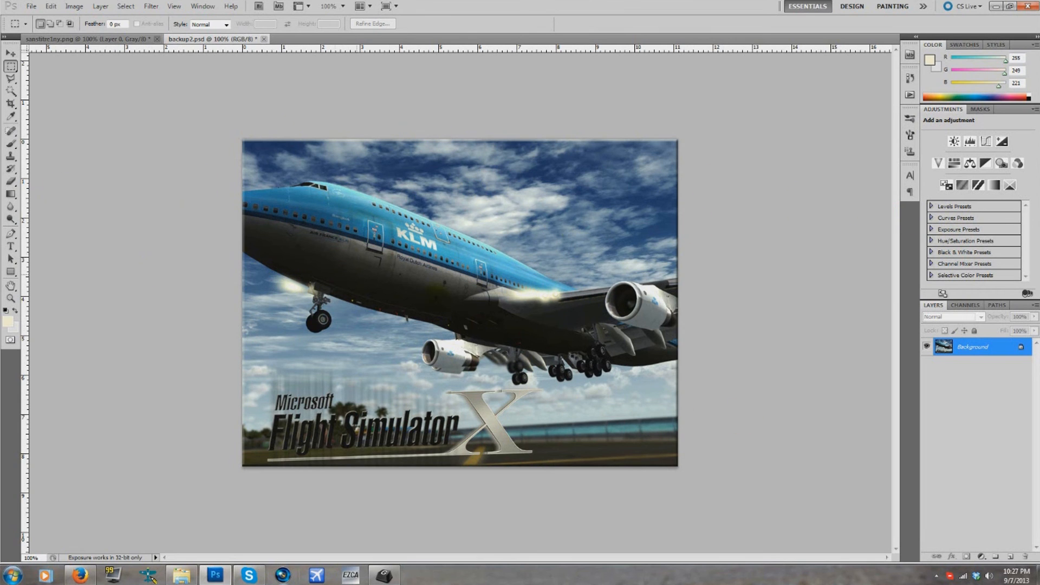
drag(679, 465, 162, 180)
right_click(484, 347)
click(498, 348)
drag(109, 101, 752, 349)
right_click(455, 183)
click(483, 188)
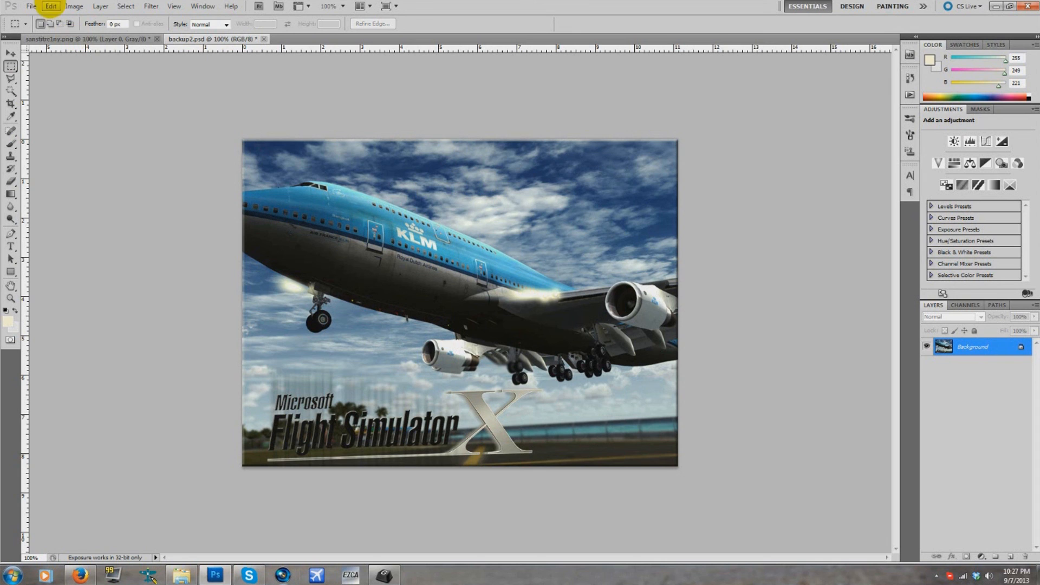
click(31, 6)
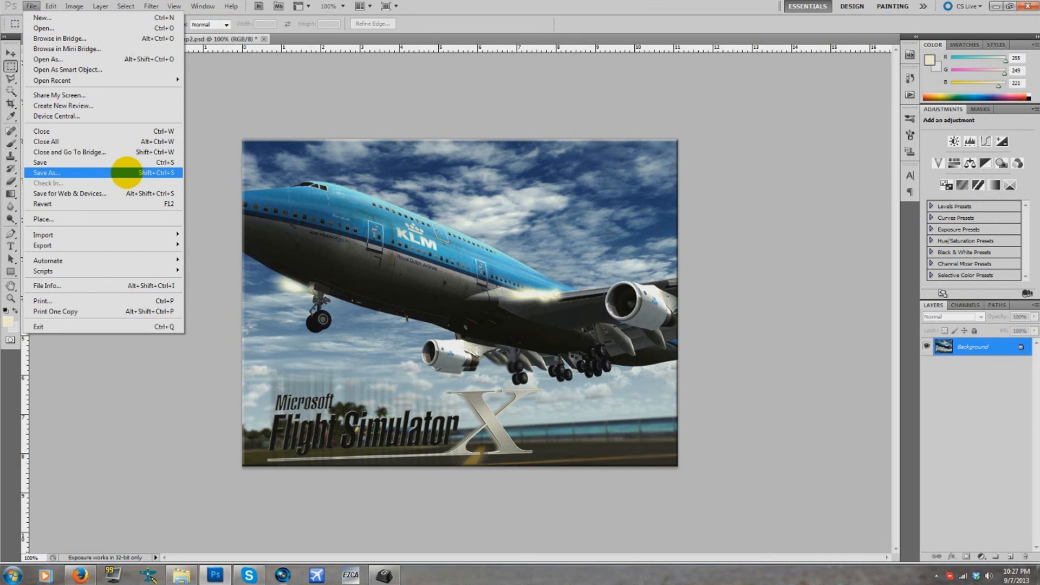
click(580, 234)
right_click(362, 132)
click(348, 155)
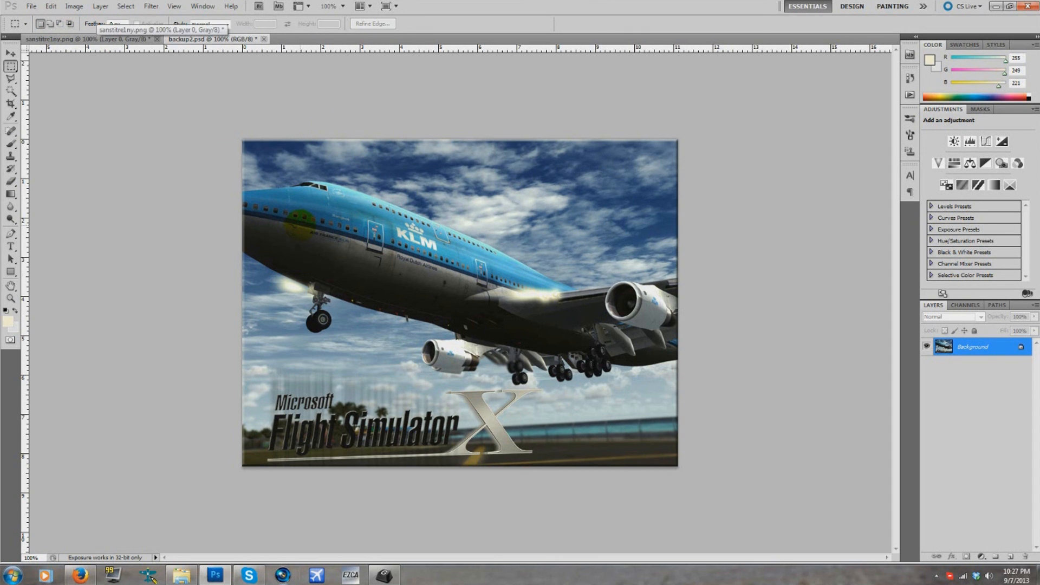
Step: Save the artwork to the Desktop as a 32-bit Windows BMP file named blgsplash
click(31, 7)
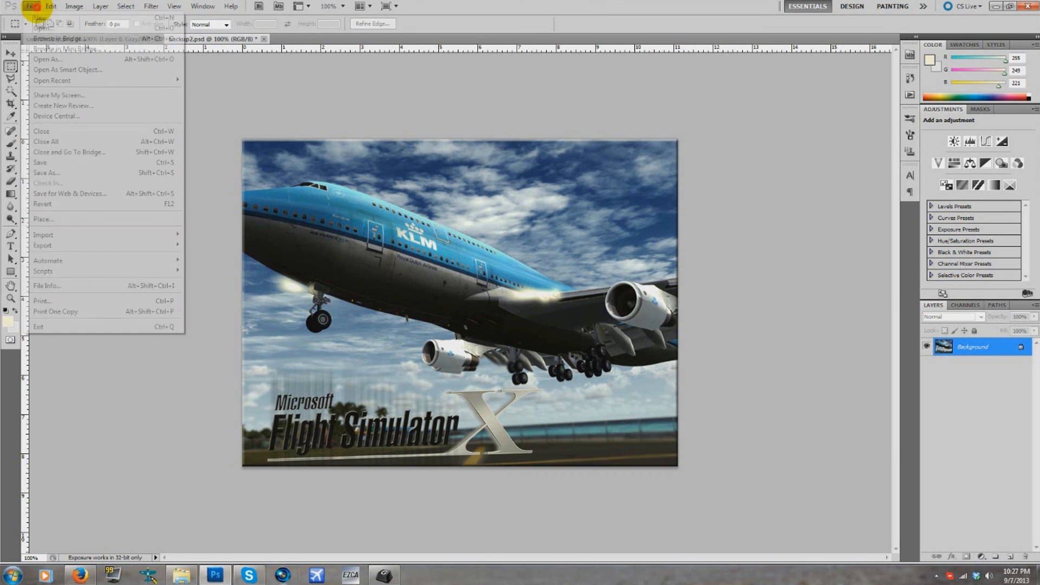
click(53, 173)
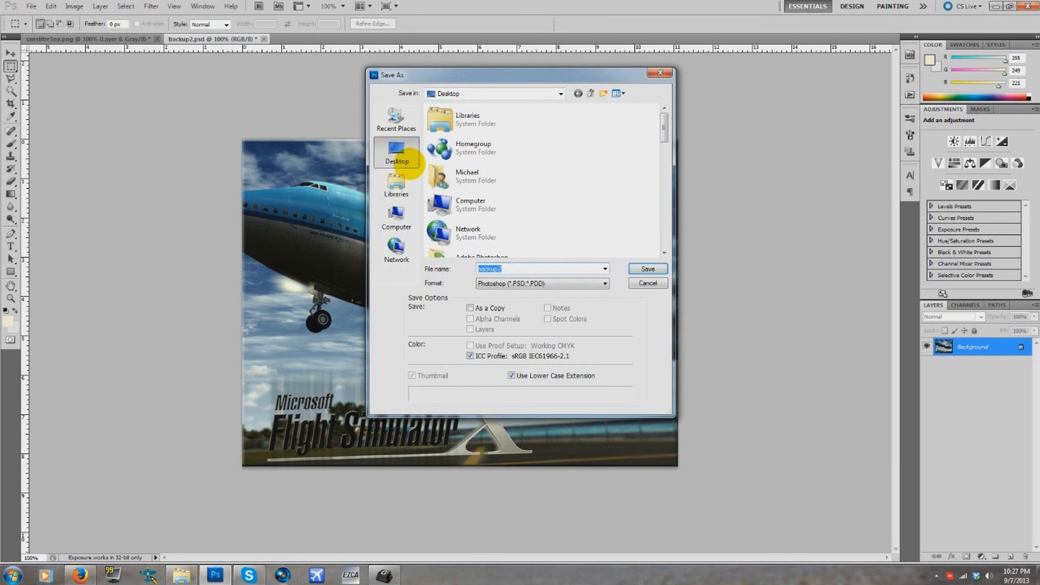
click(490, 283)
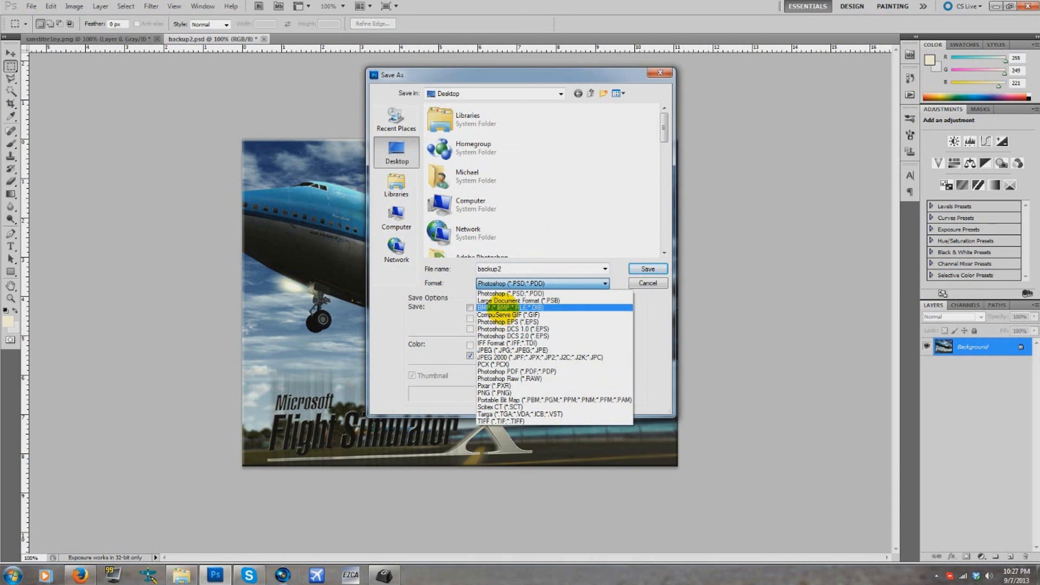
click(501, 307)
double_click(505, 269)
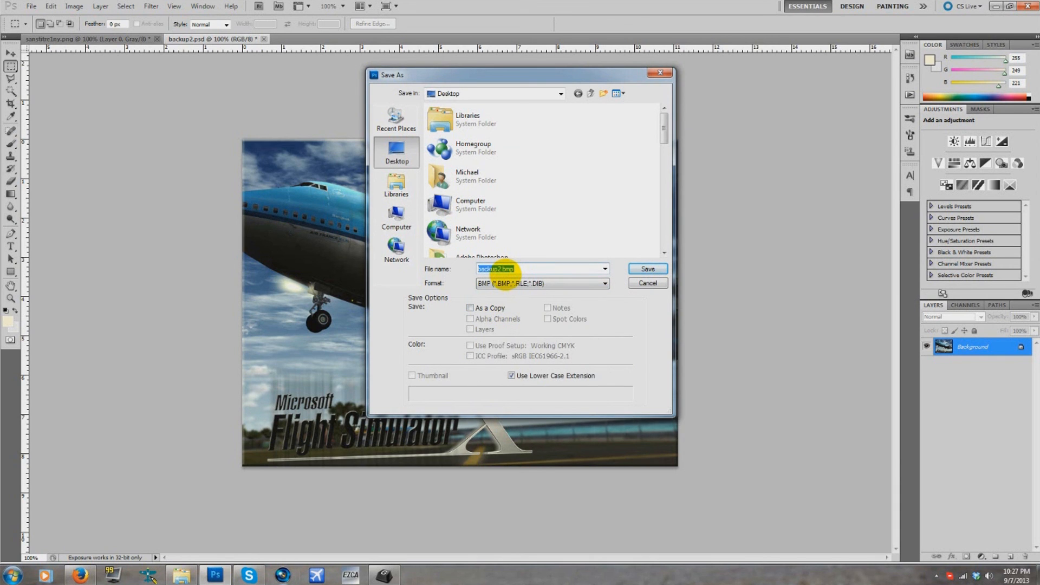
text(bigsplah)
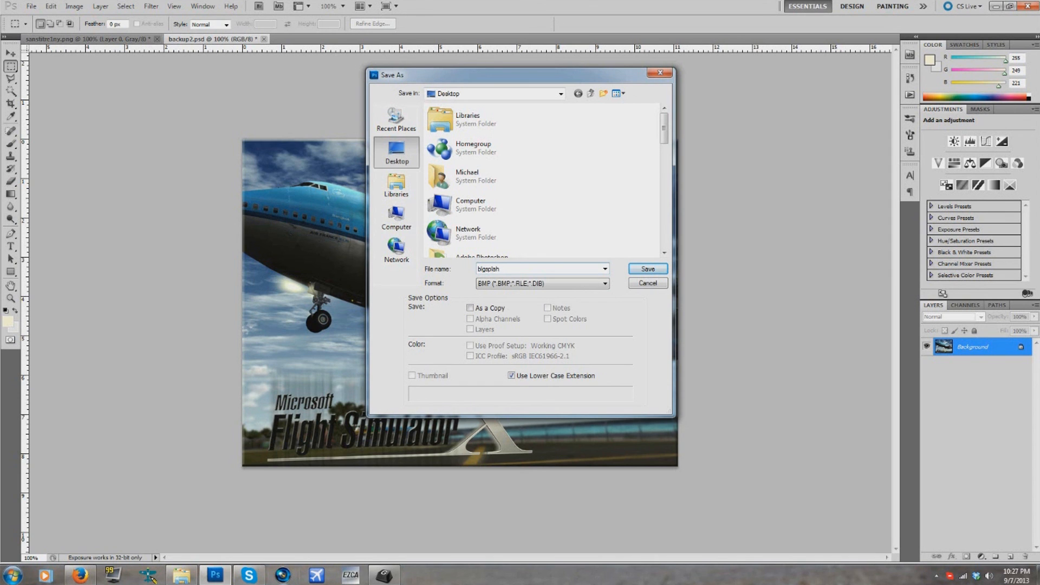
key(BackSpace)
text(sh)
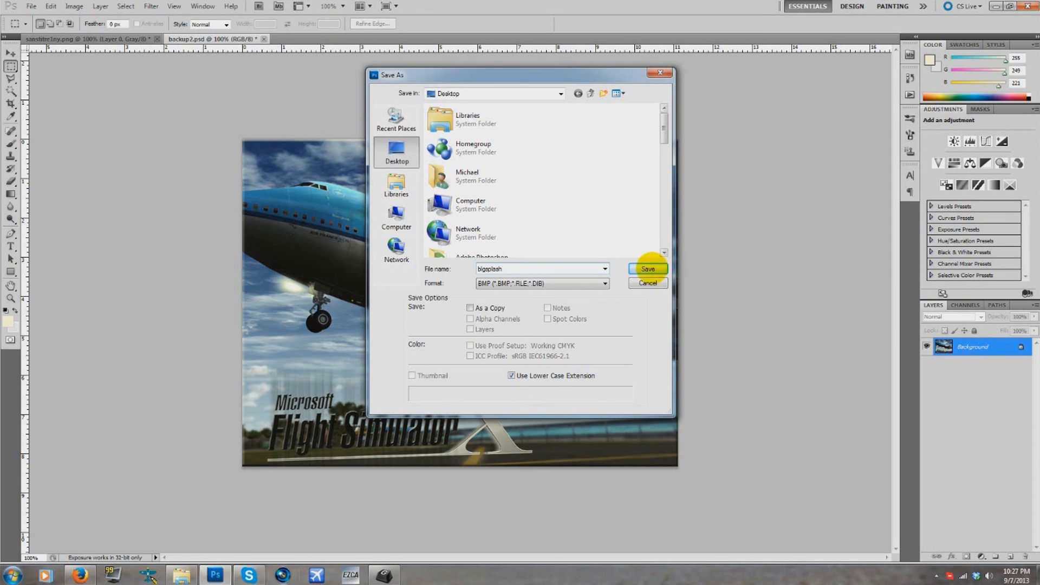
click(648, 269)
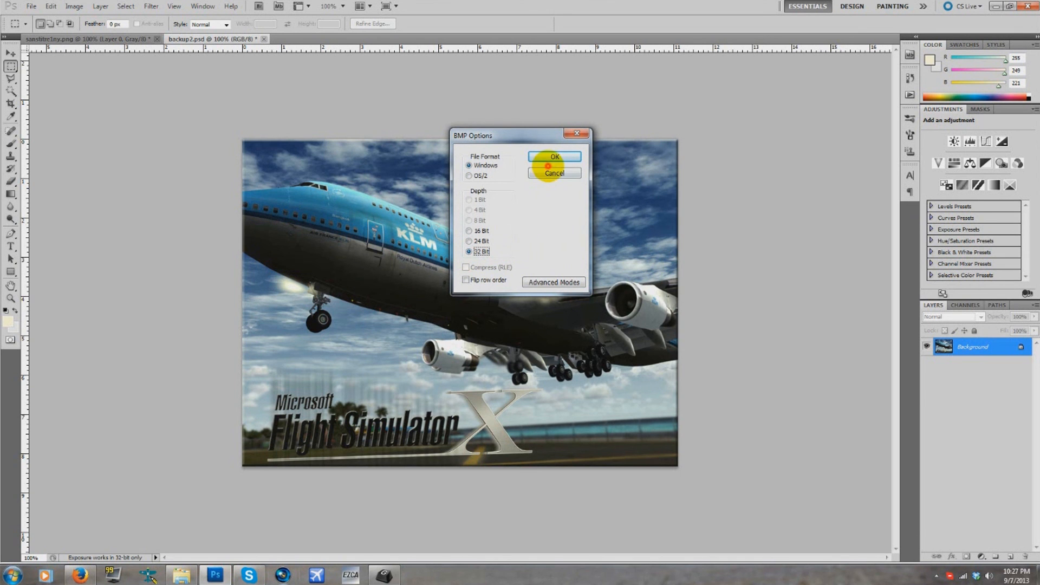
click(553, 156)
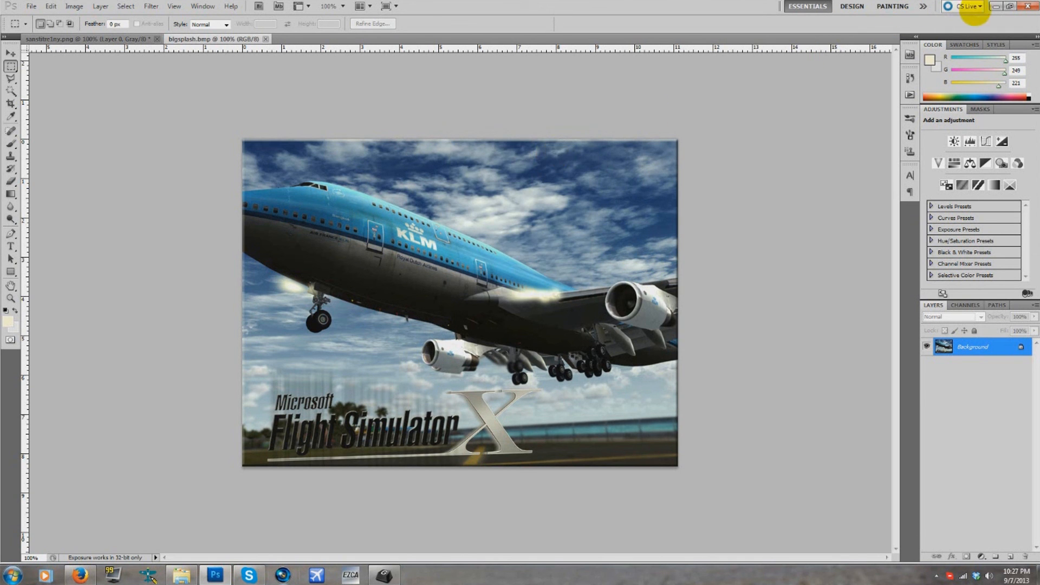
Step: Minimize Photoshop, bring up the Flight Simulator X Uires folder in Windows Explorer, and shift its window away from the desktop files
click(995, 6)
click(776, 95)
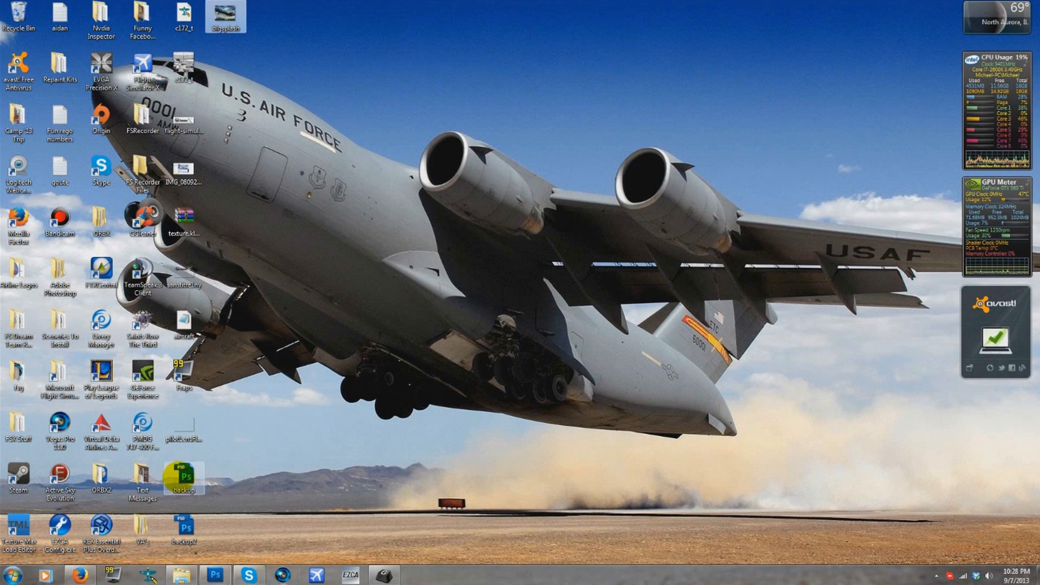
click(181, 574)
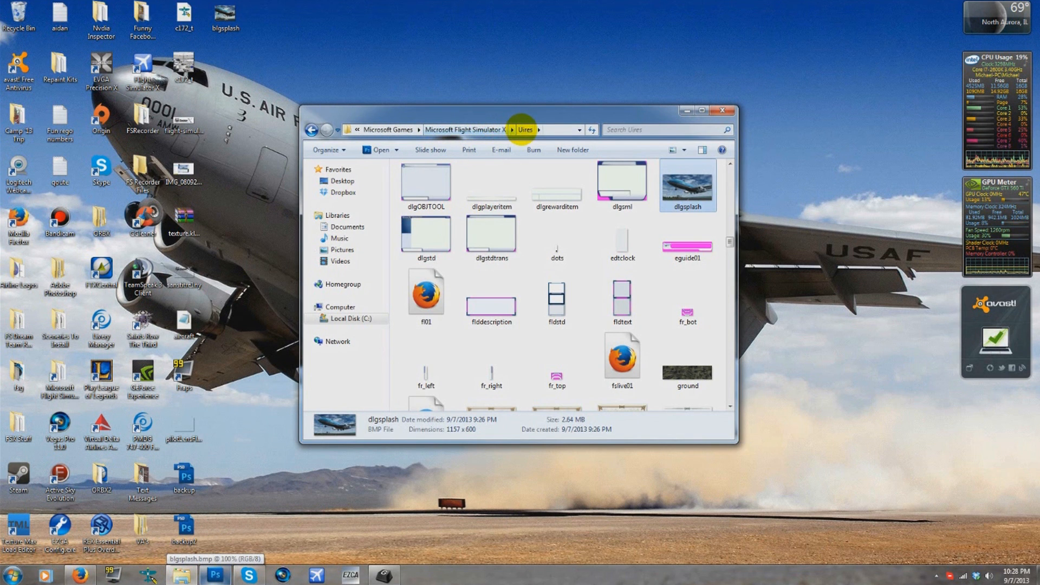
click(528, 129)
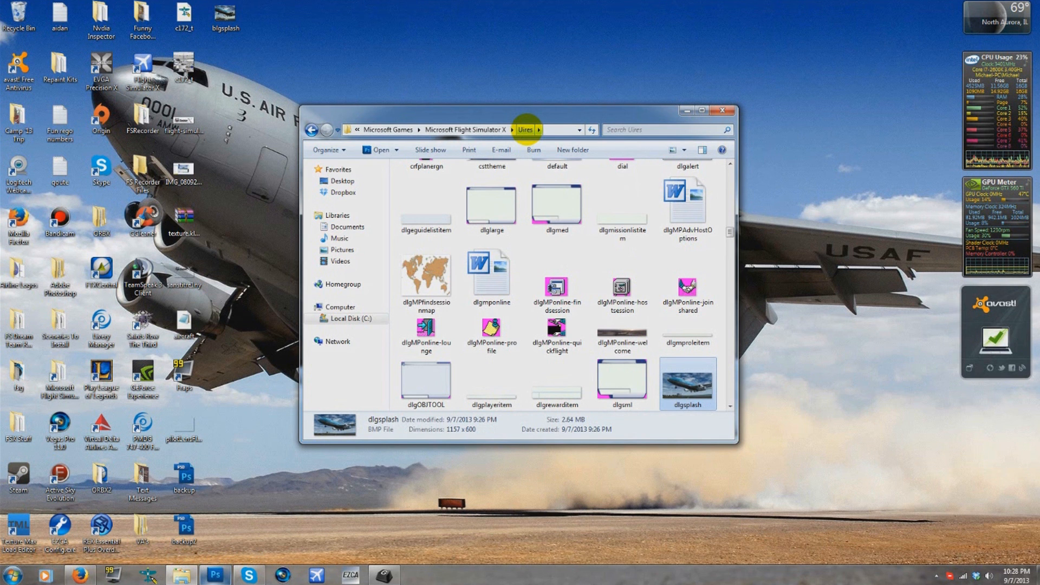
drag(428, 116, 495, 97)
Step: Rename the saved blgsplash bitmap on the desktop as dlgsplash
right_click(224, 16)
click(271, 273)
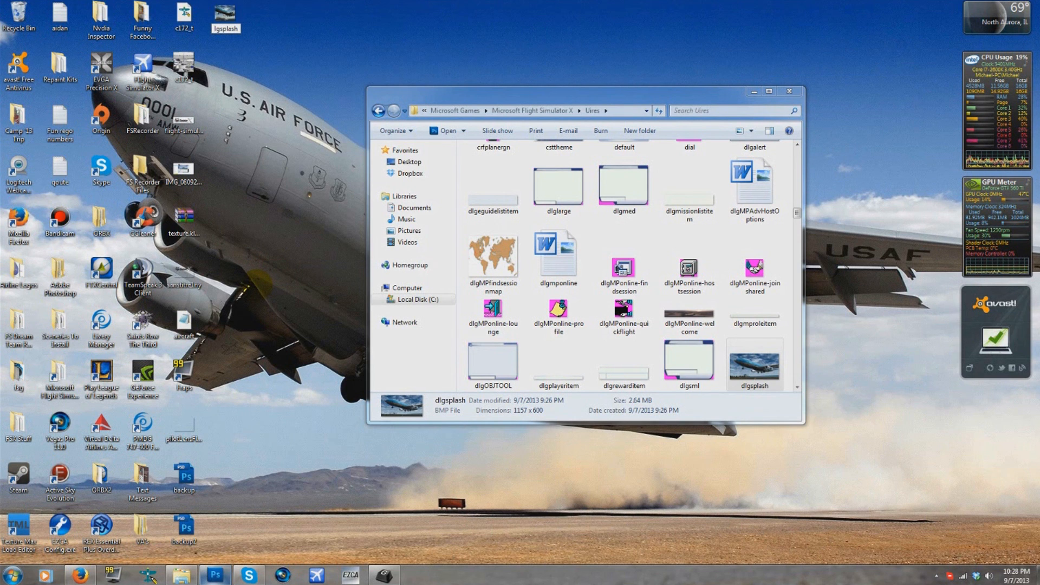
text(d)
key(Return)
Step: Move the dlgsplash bitmap from the desktop into the Uires folder, replacing the existing file of the same name
drag(226, 18, 269, 172)
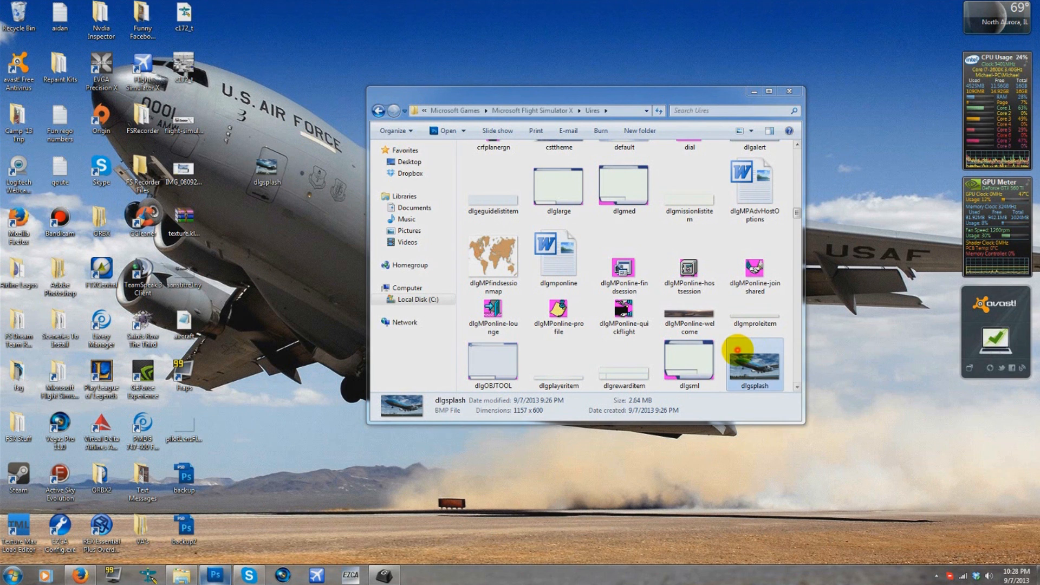
click(737, 348)
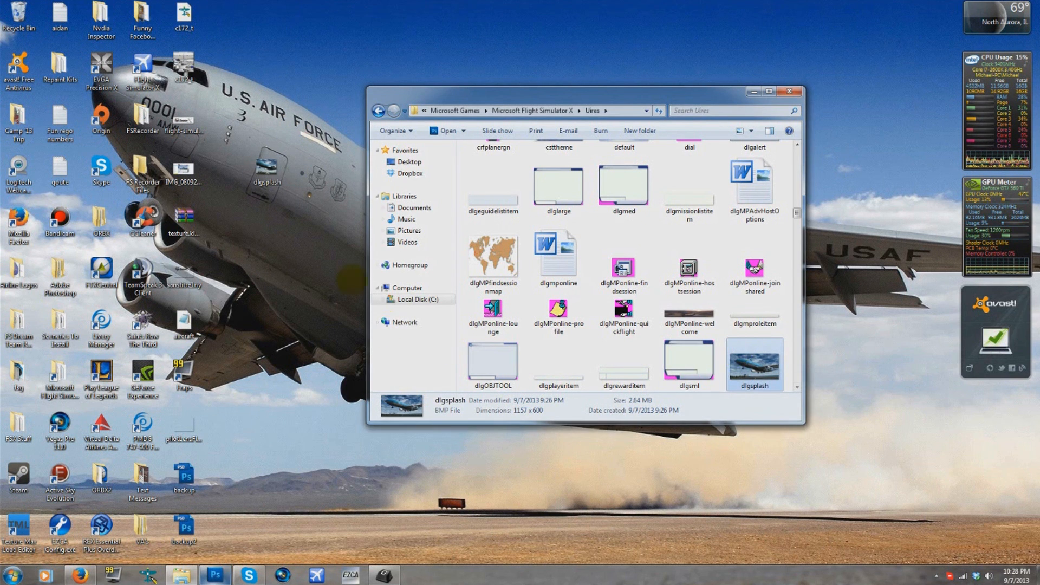
click(268, 168)
drag(268, 168, 748, 413)
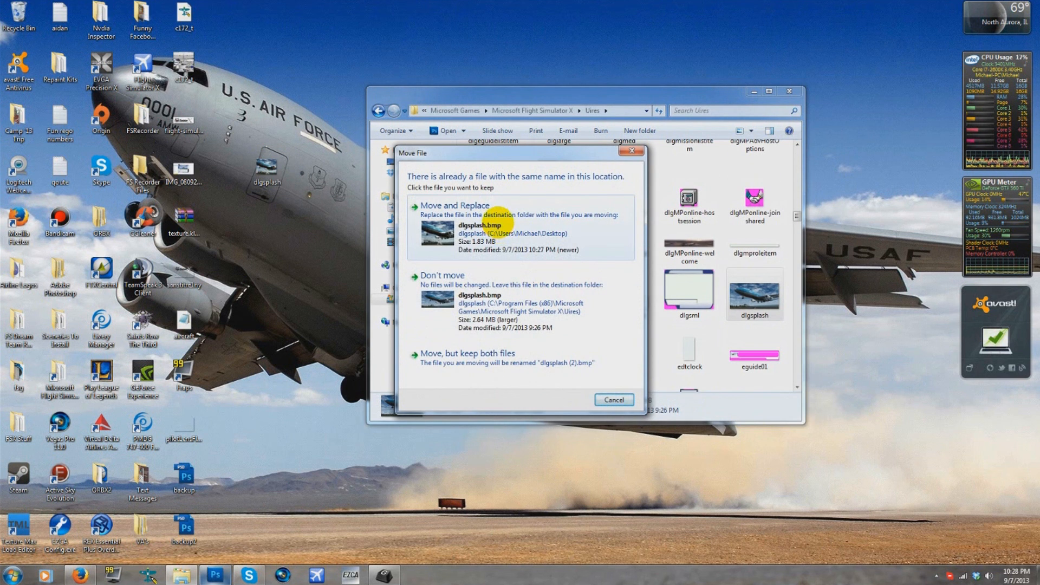
click(498, 221)
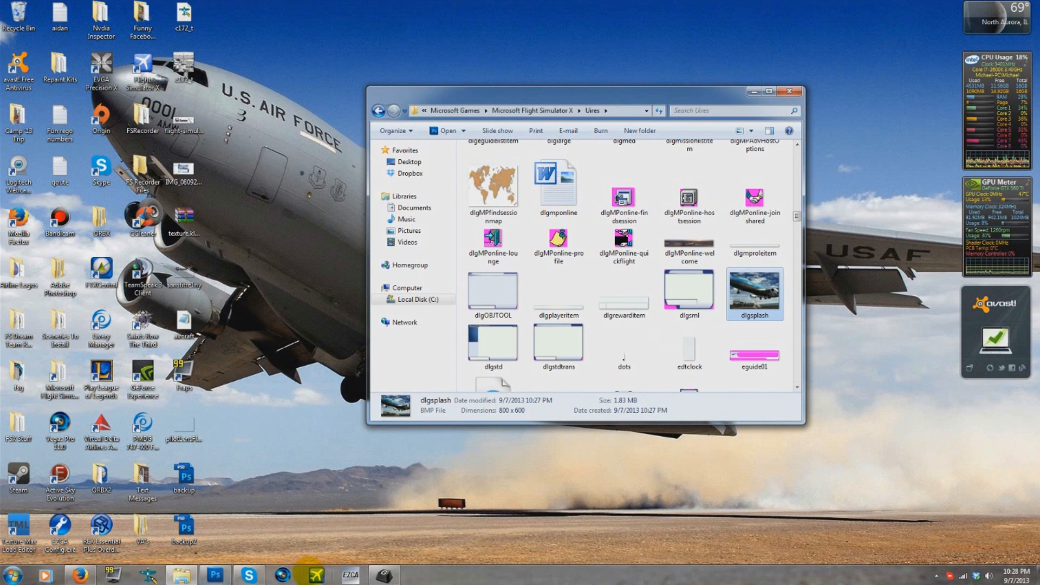
Step: Launch Flight Simulator X to check the new splash screen, and minimize the Uires folder window behind it
click(317, 574)
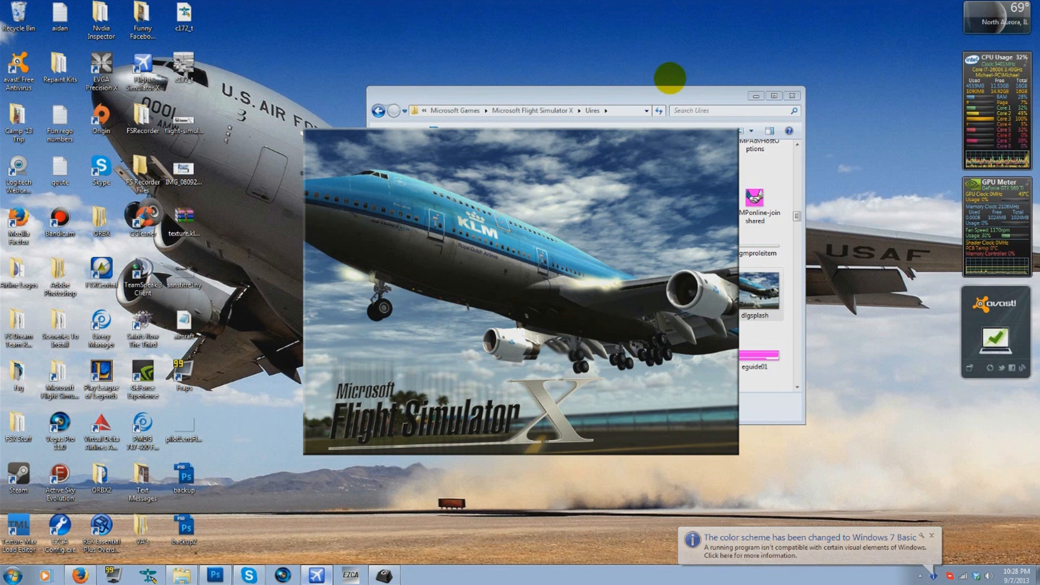
click(758, 96)
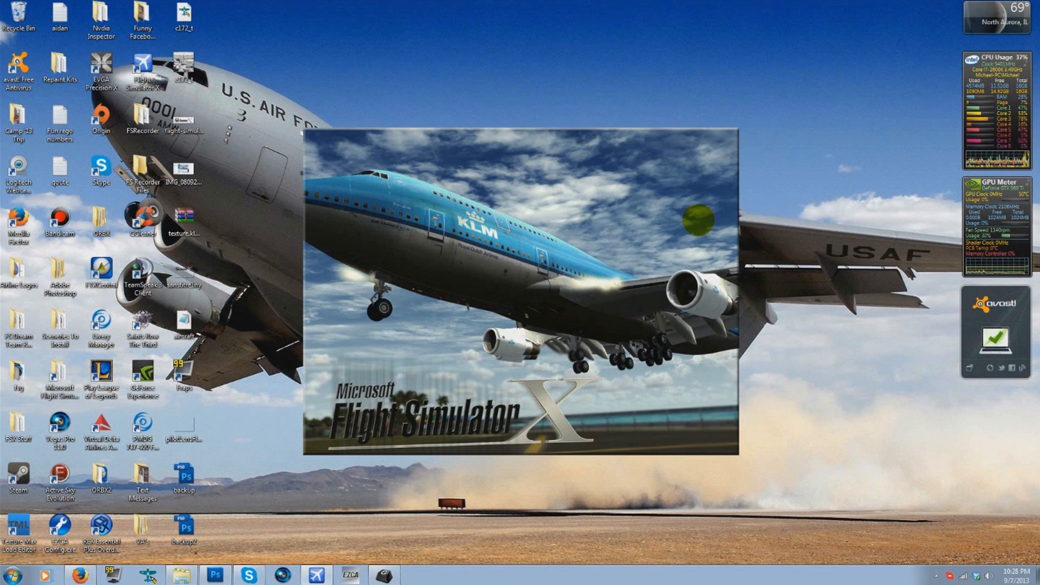
Step: Shut down Flight Simulator X by ending the fsx.exe process in Windows Task Manager, and close Task Manager
right_click(591, 576)
click(634, 542)
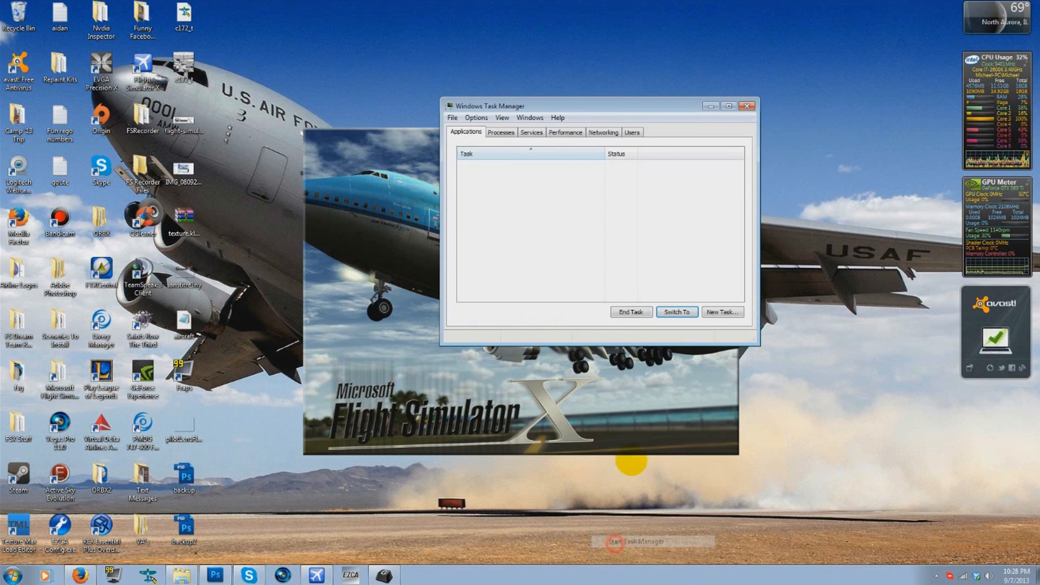
click(500, 132)
click(476, 249)
scroll(479, 260, down, 4)
click(489, 283)
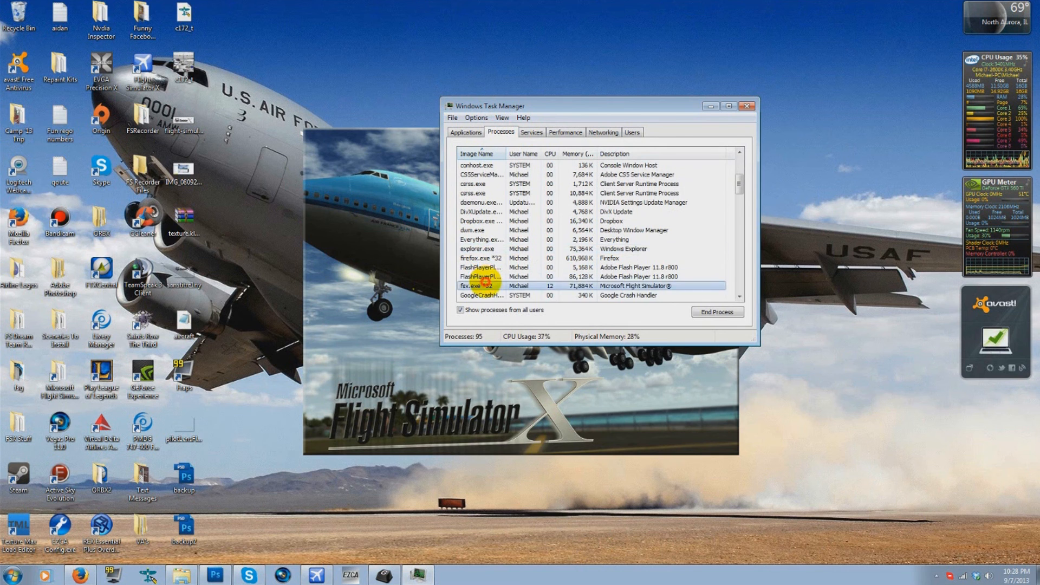
click(704, 312)
click(539, 299)
click(743, 101)
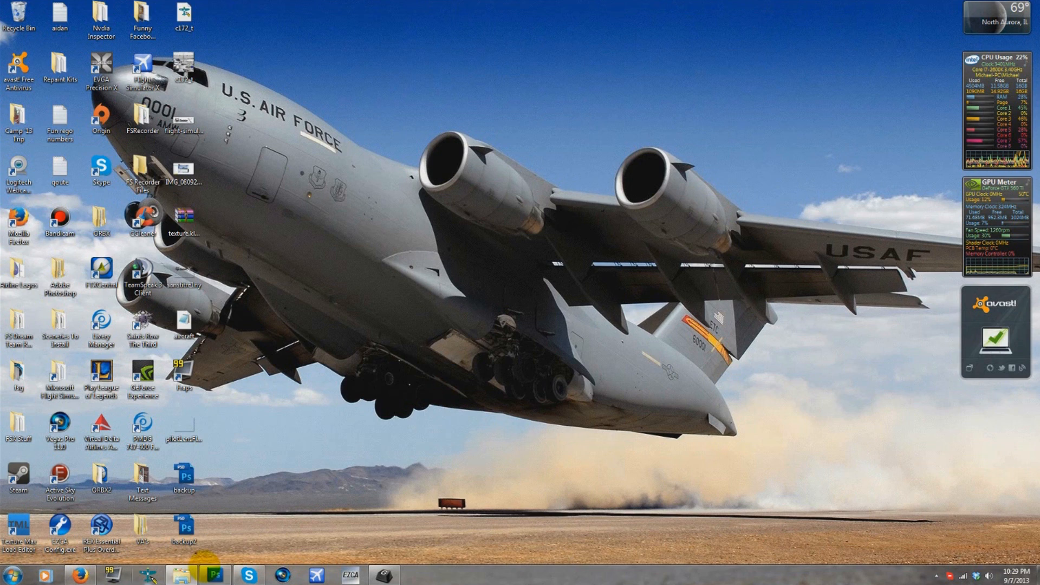
Step: Switch to Photoshop to view the blgsplash.bmp artwork, drawing and clearing a small rectangular selection near the engine and landing gear
click(215, 574)
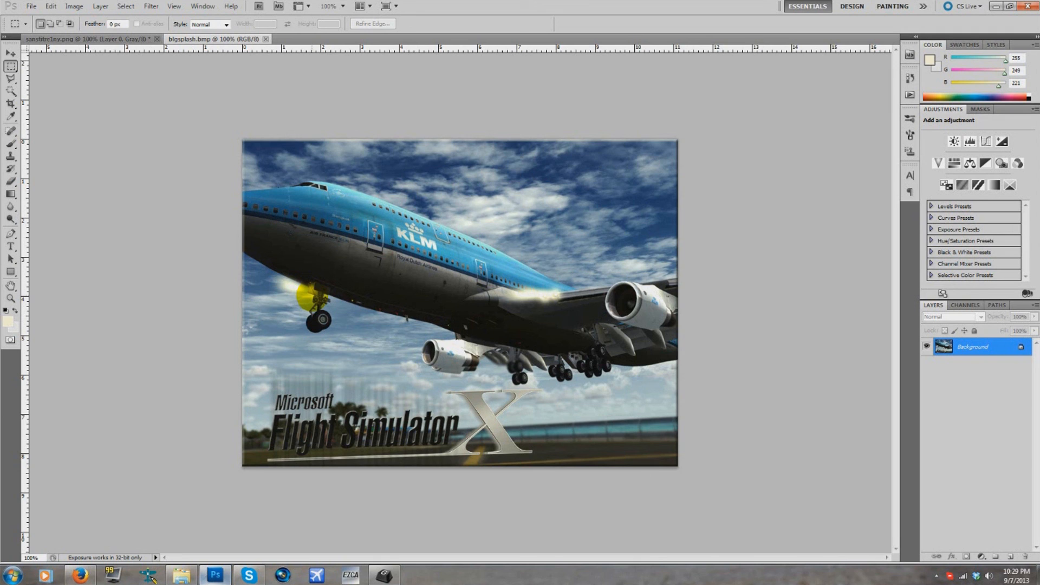
drag(466, 351, 521, 390)
right_click(484, 361)
click(496, 312)
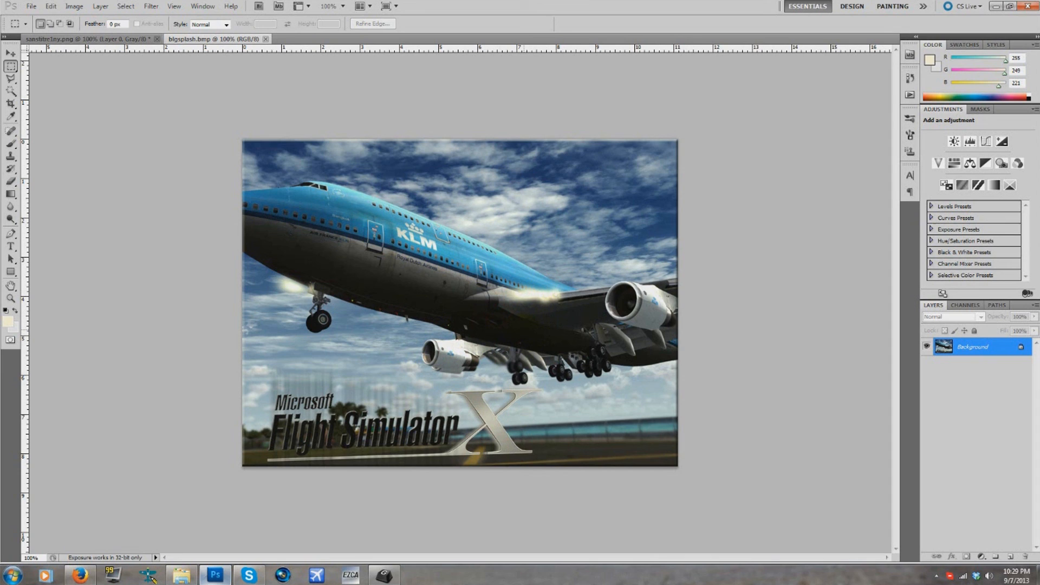